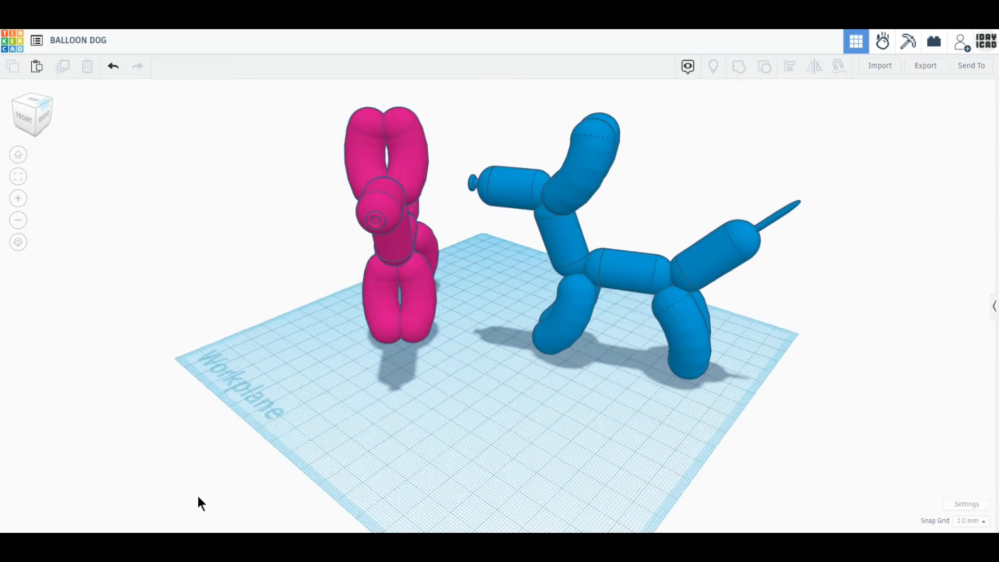
- Place a torus, a box hole and a sphere near the front of the workplane
click(30, 104)
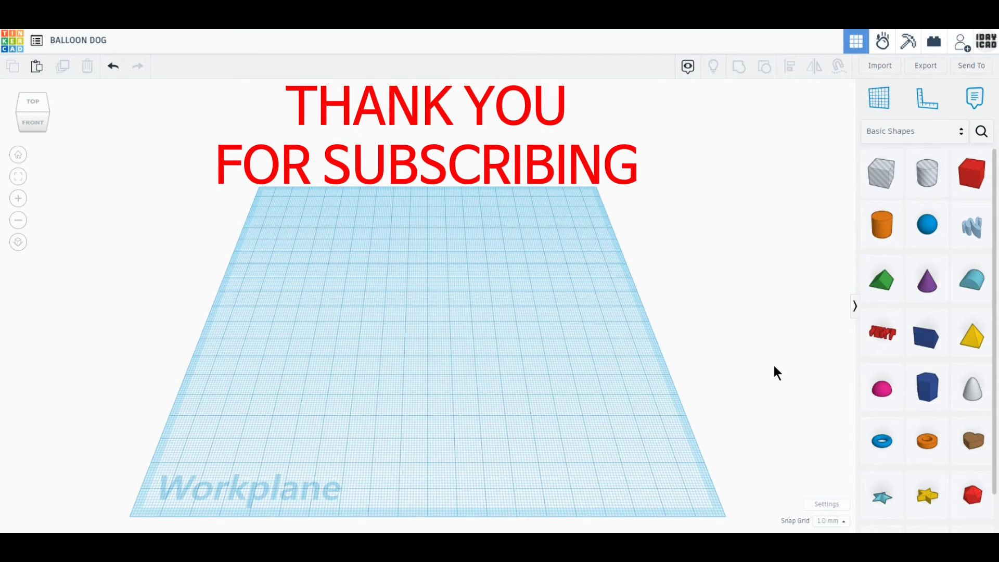
drag(884, 442, 468, 401)
drag(882, 174, 541, 399)
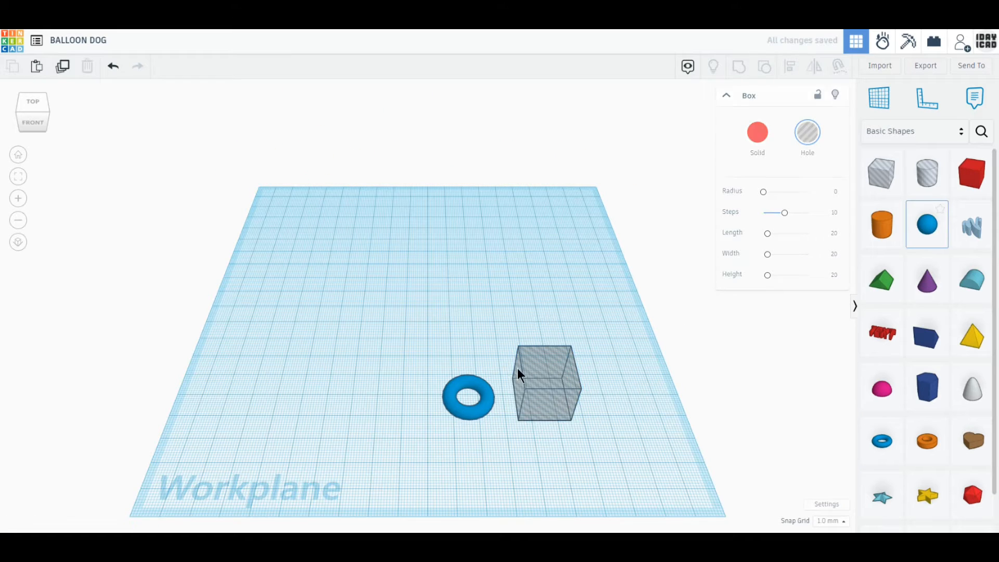
click(333, 392)
- Set the torus's sides to 24 and the sphere's steps to 24
click(467, 408)
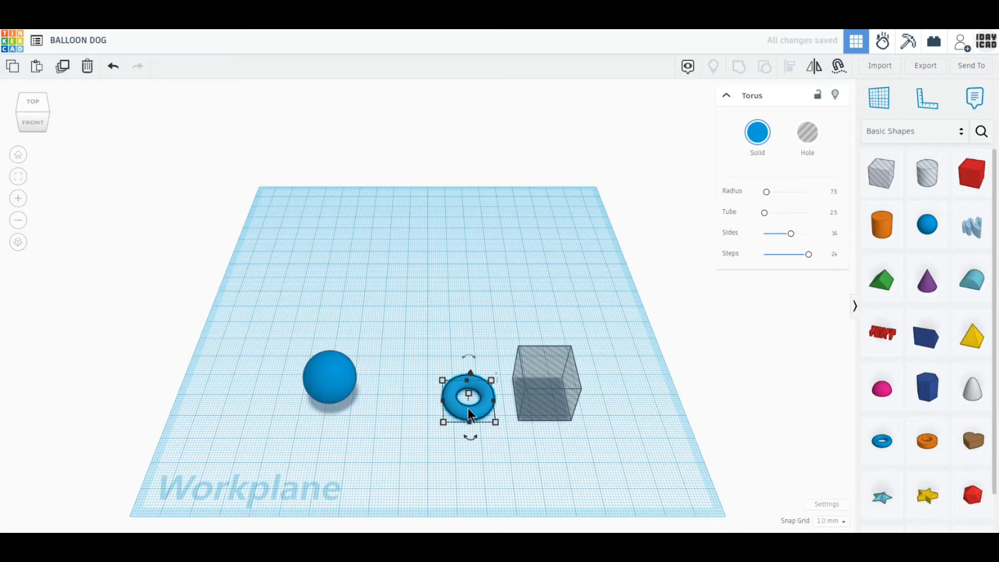
drag(793, 243, 848, 241)
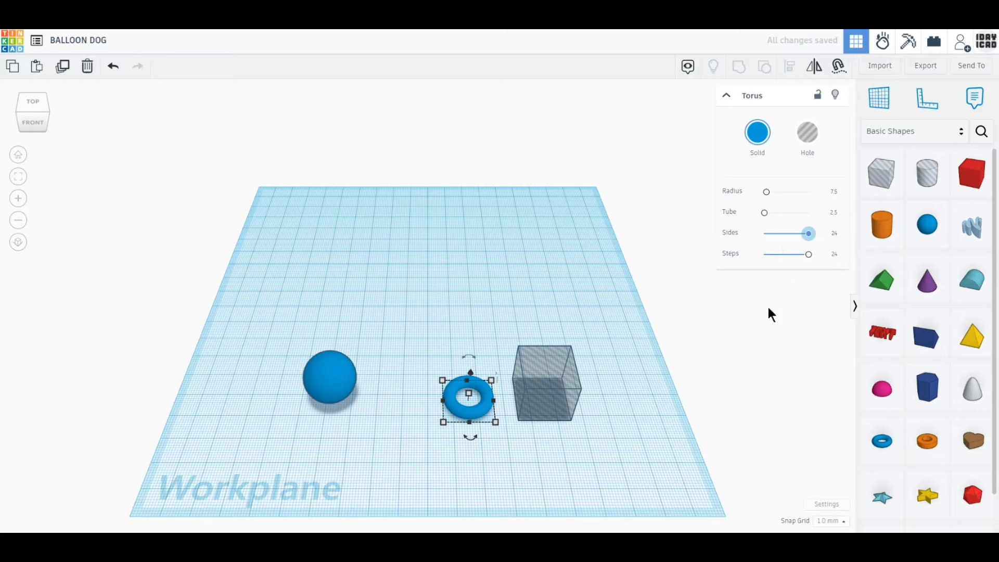
click(328, 389)
drag(796, 192, 831, 197)
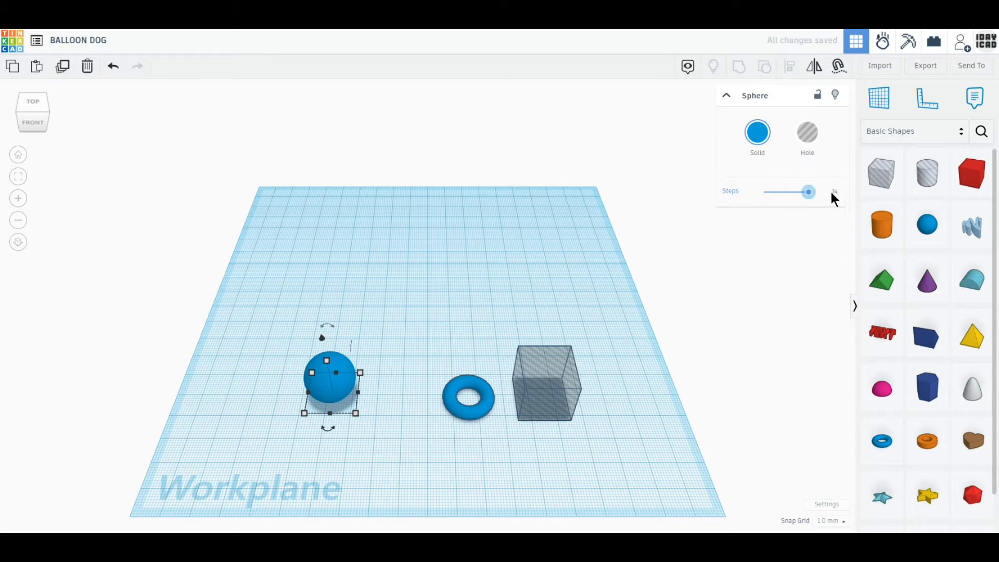
click(559, 439)
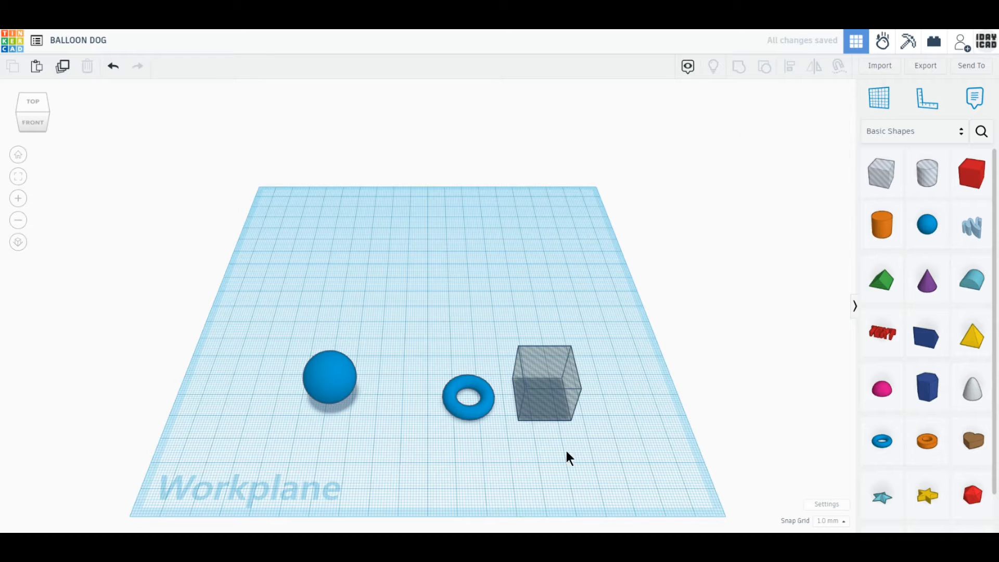
- In an orthographic top view, move the box hole over the torus so it covers exactly the upper half
click(33, 102)
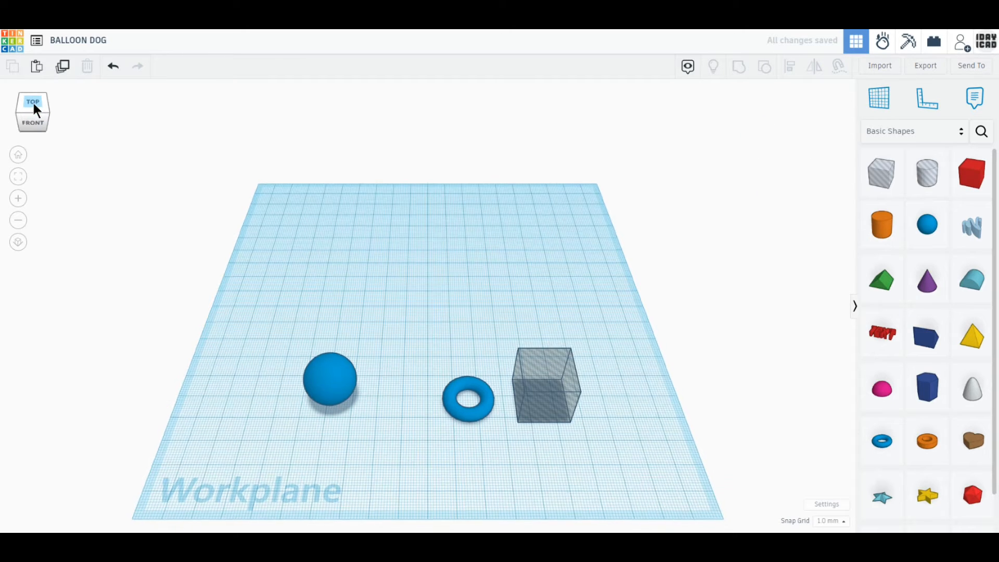
click(18, 244)
scroll(478, 487, up, 5)
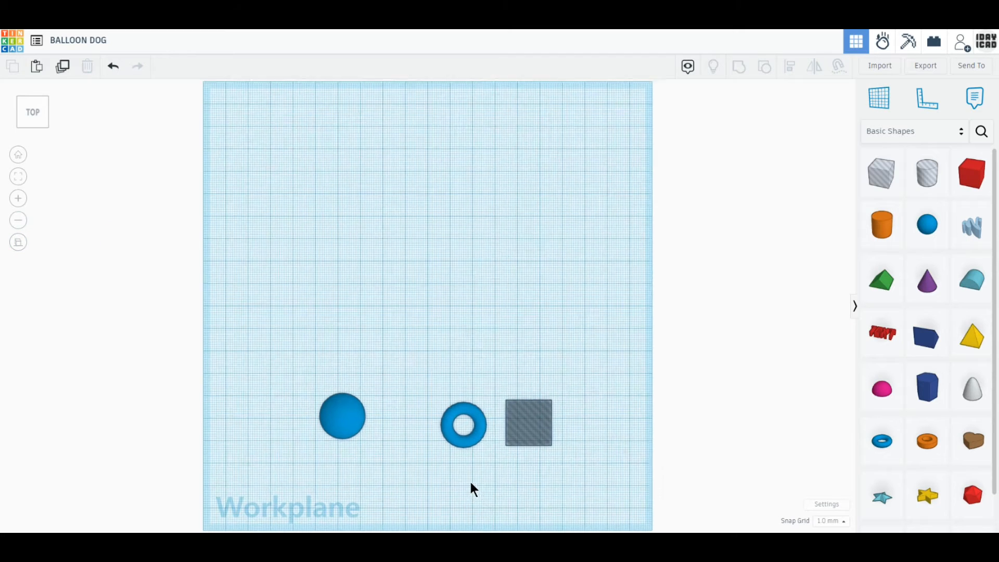
scroll(513, 419, up, 5)
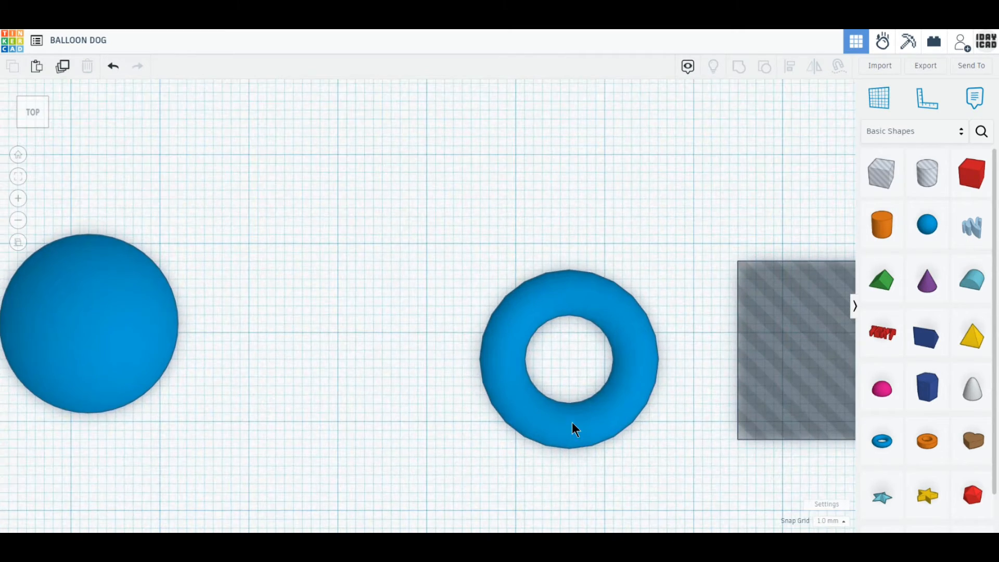
middle_drag(573, 429, 283, 344)
drag(409, 322, 415, 311)
drag(687, 337, 463, 231)
middle_drag(541, 332, 551, 410)
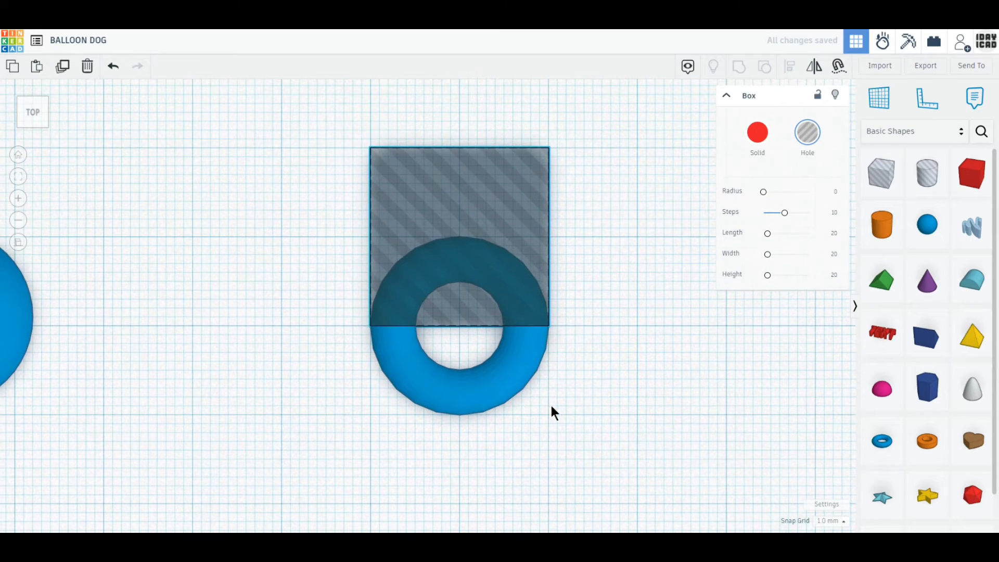
- Duplicate the box hole and move the copy 20 mm down so it covers the torus's lower half
click(292, 335)
click(433, 202)
scroll(232, 240, up, 2)
scroll(232, 239, down, 3)
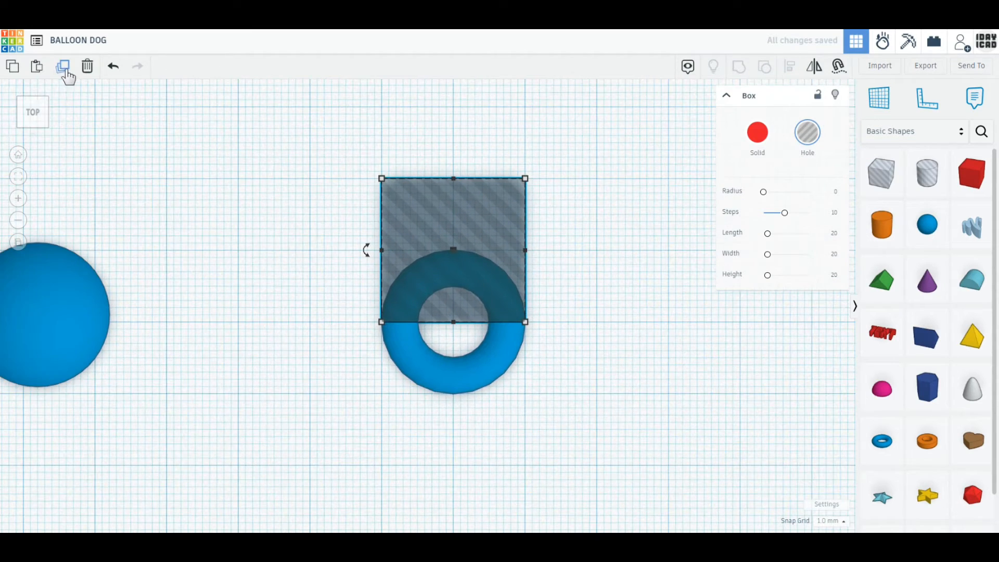
click(62, 66)
drag(395, 192, 453, 350)
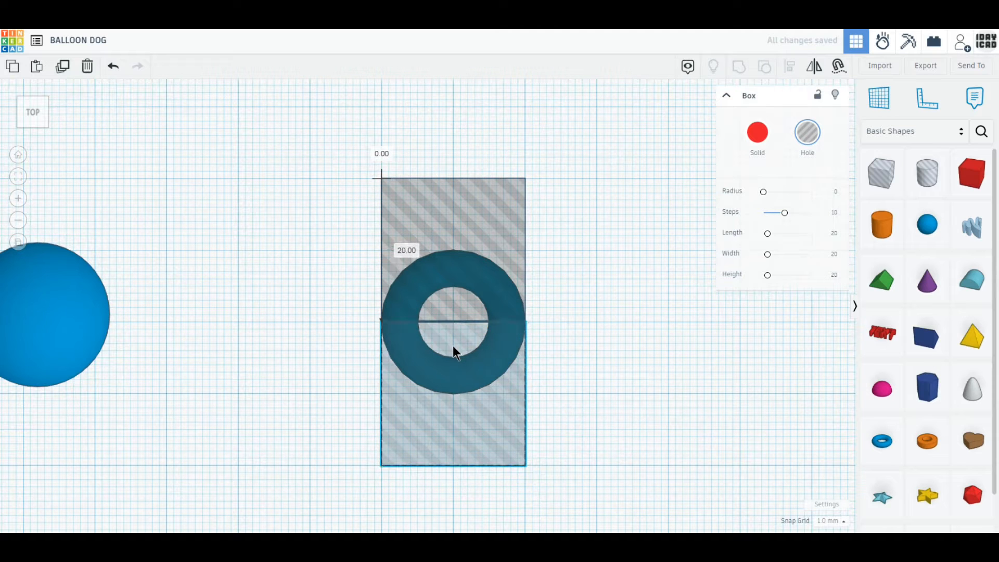
click(560, 314)
- Duplicate both box holes together and rotate the copies 67.5° counterclockwise around the torus's centre
click(510, 264)
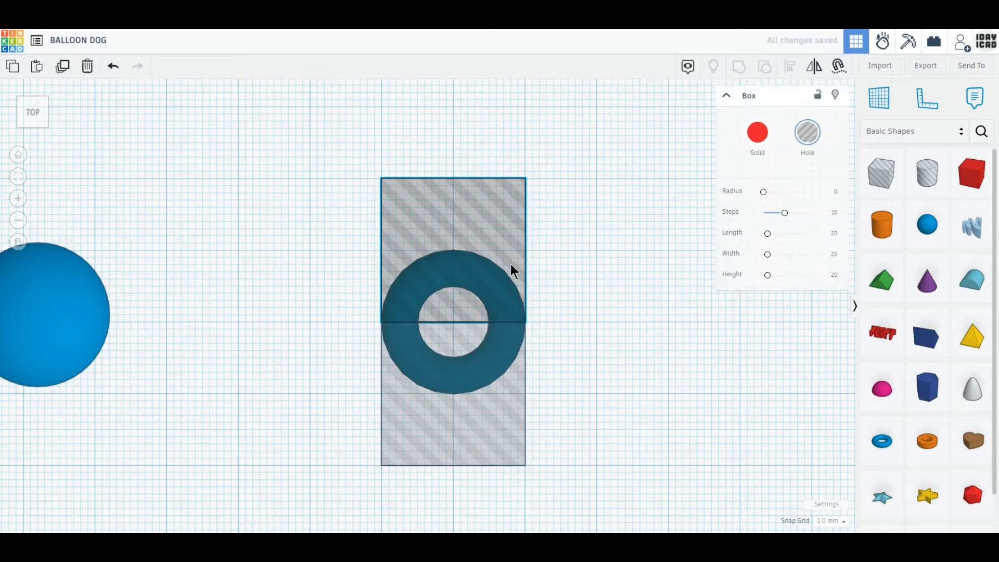
shift+click(502, 424)
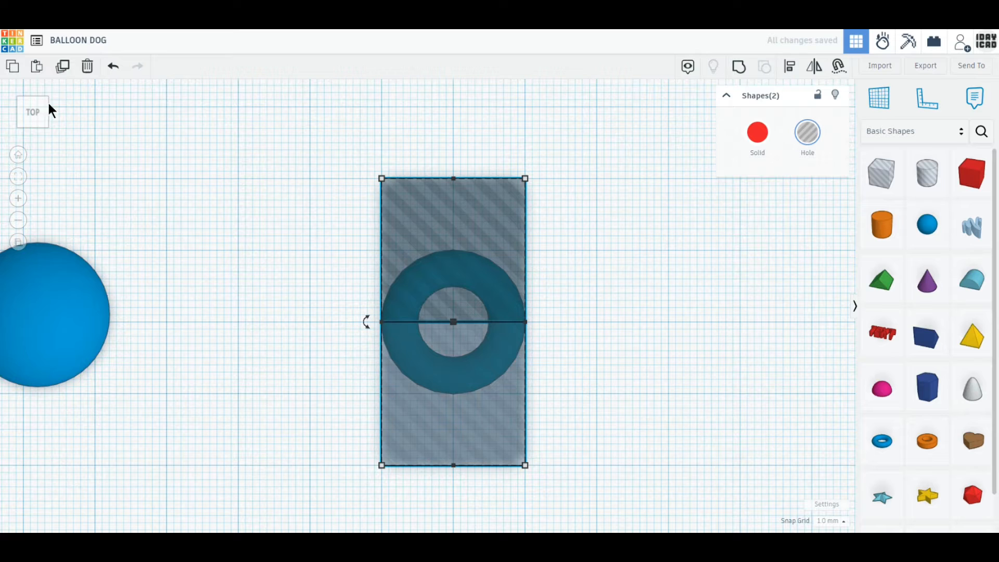
click(63, 67)
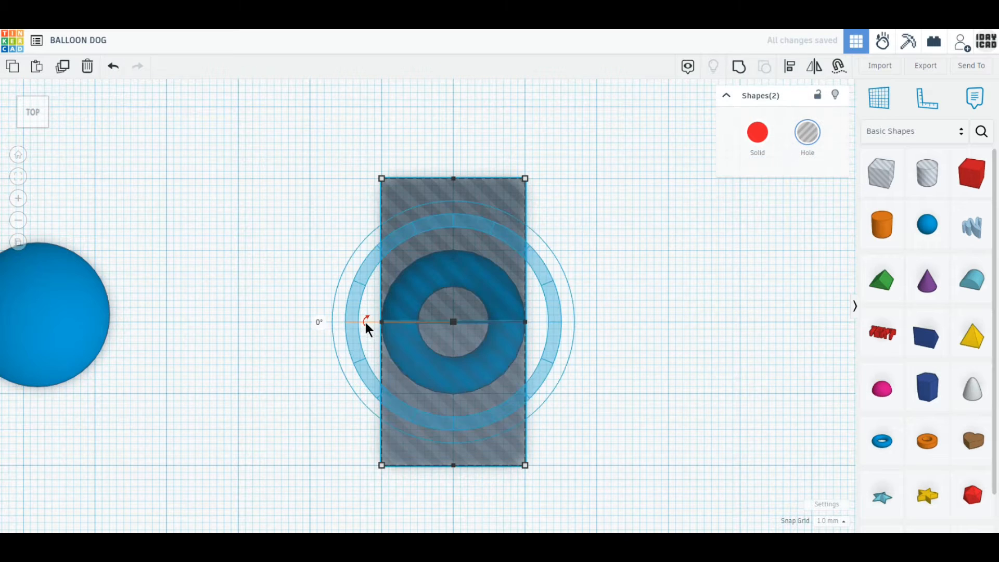
drag(366, 322, 419, 390)
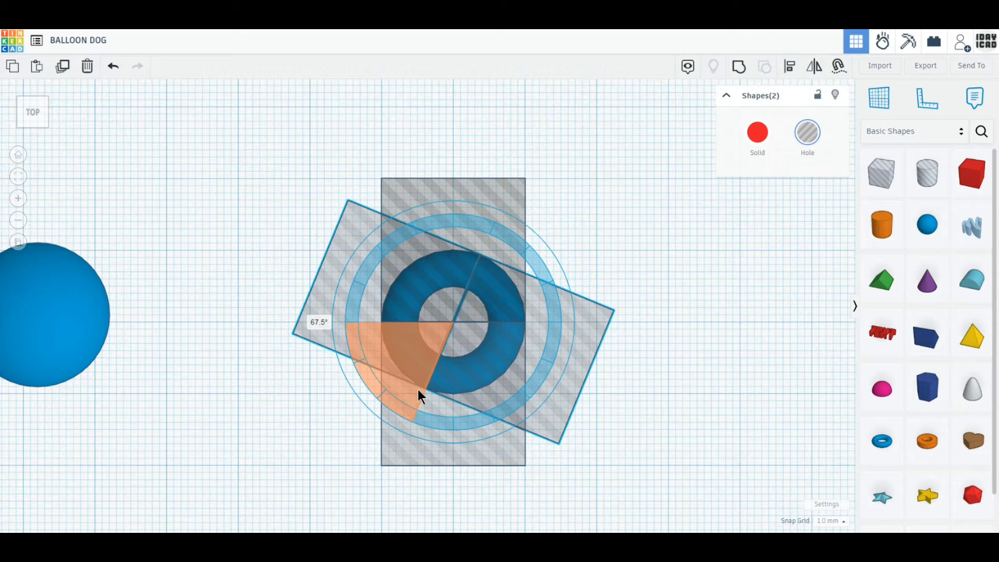
drag(418, 391, 419, 390)
click(674, 399)
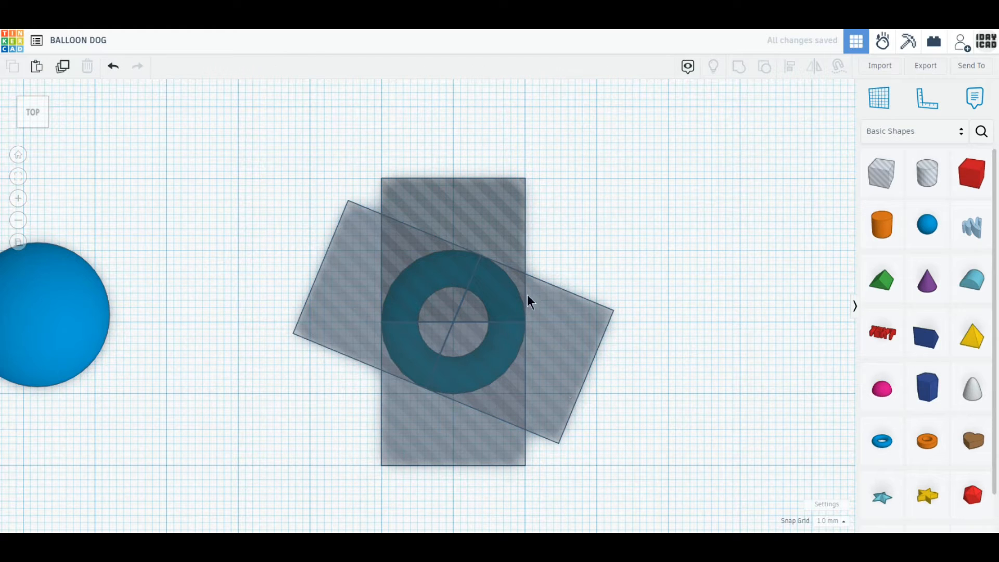
- Delete the upright upper box and the rotated right-hand box, and group the remaining holes with the torus to cut out a curved segment
click(522, 263)
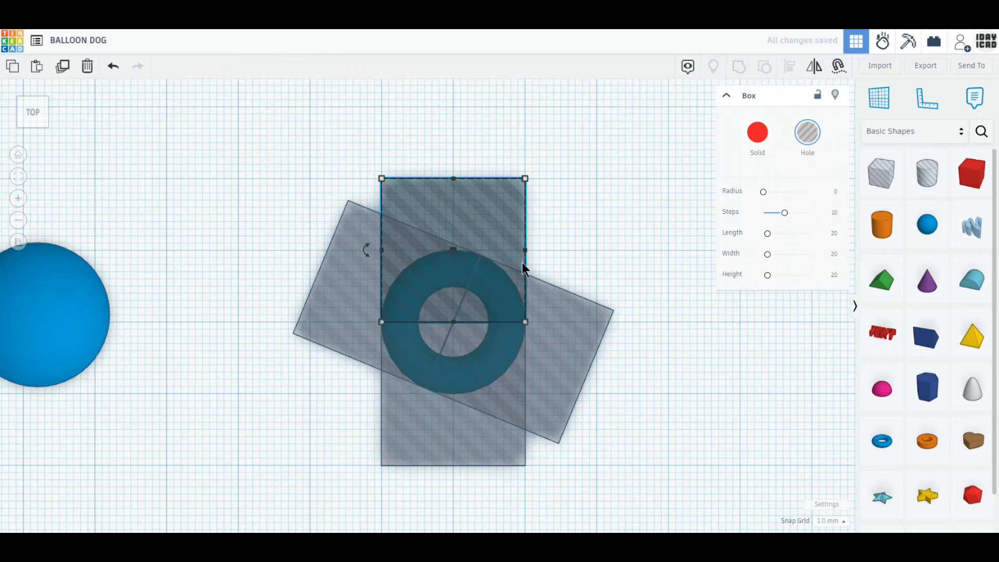
click(87, 66)
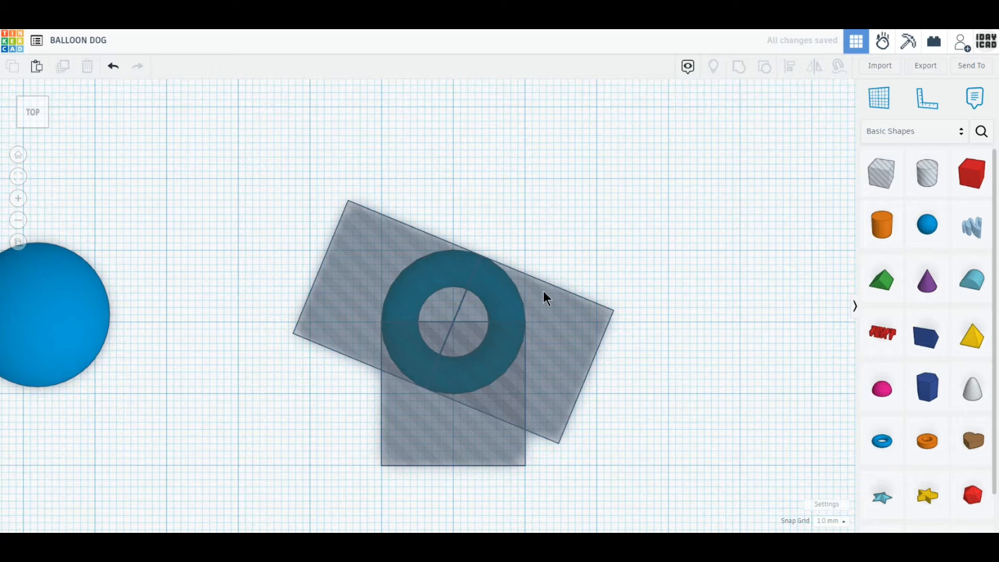
click(544, 291)
click(288, 168)
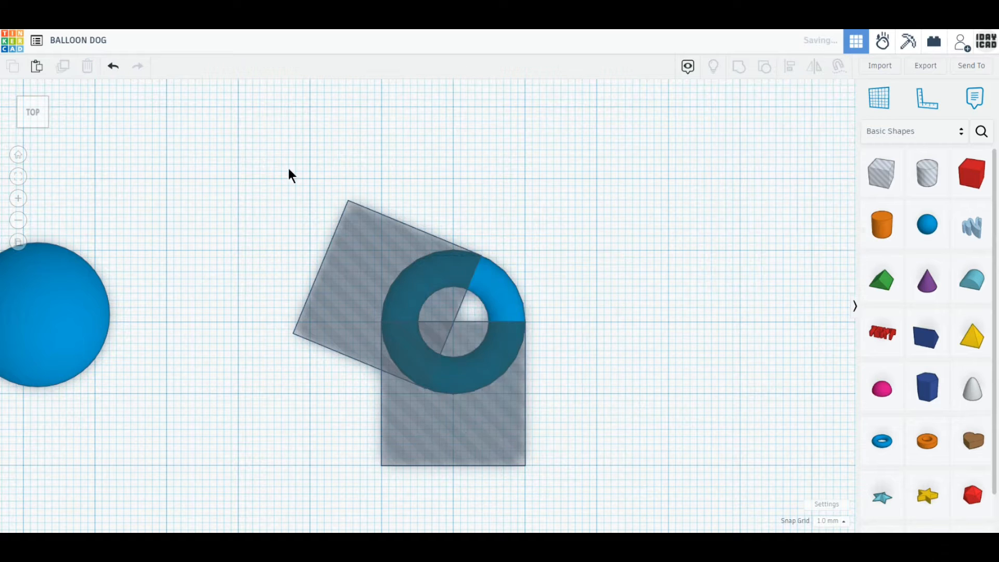
drag(308, 167, 534, 470)
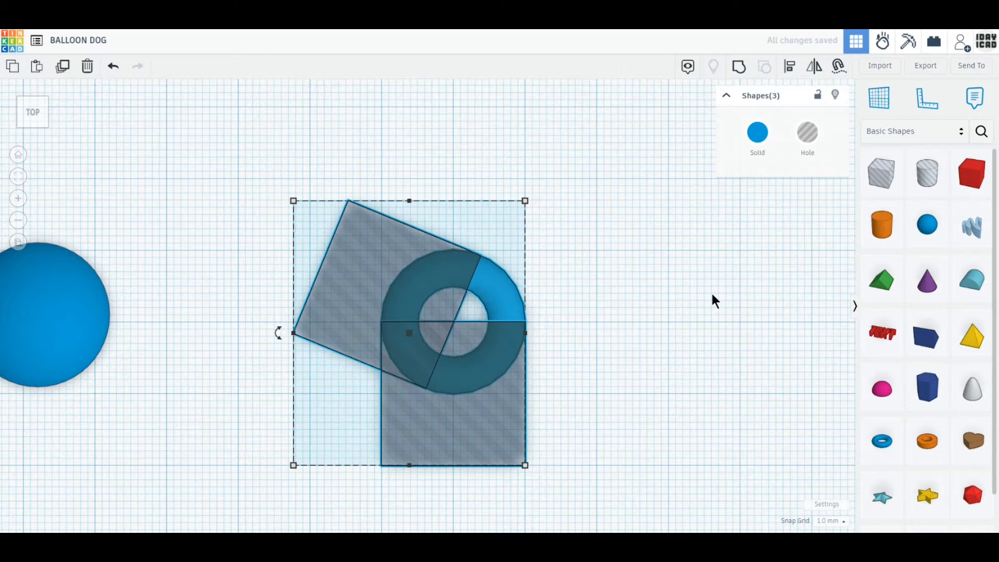
click(739, 67)
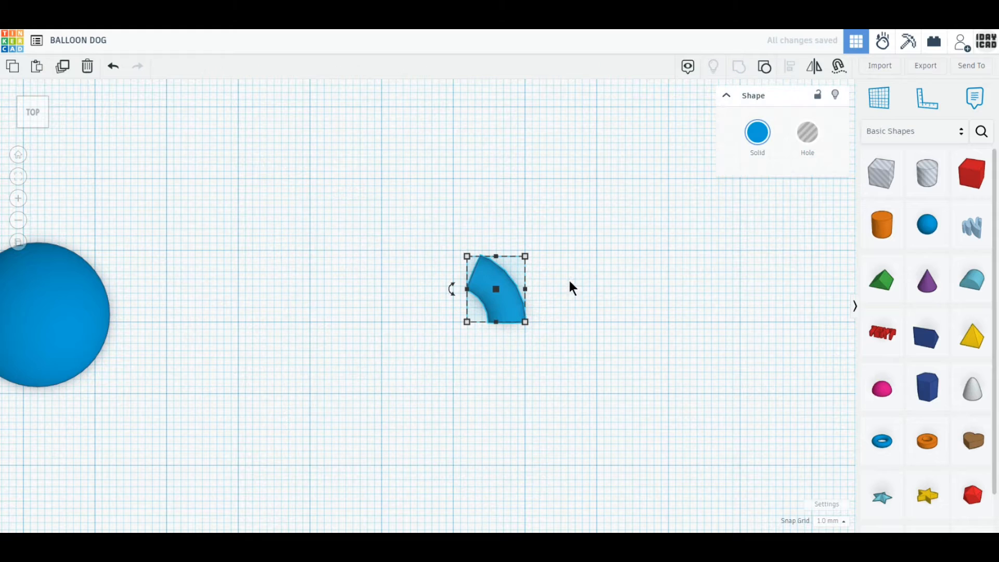
- Move the sphere nearer to the curved segment and set its width and length to 5 mm
drag(48, 344, 297, 329)
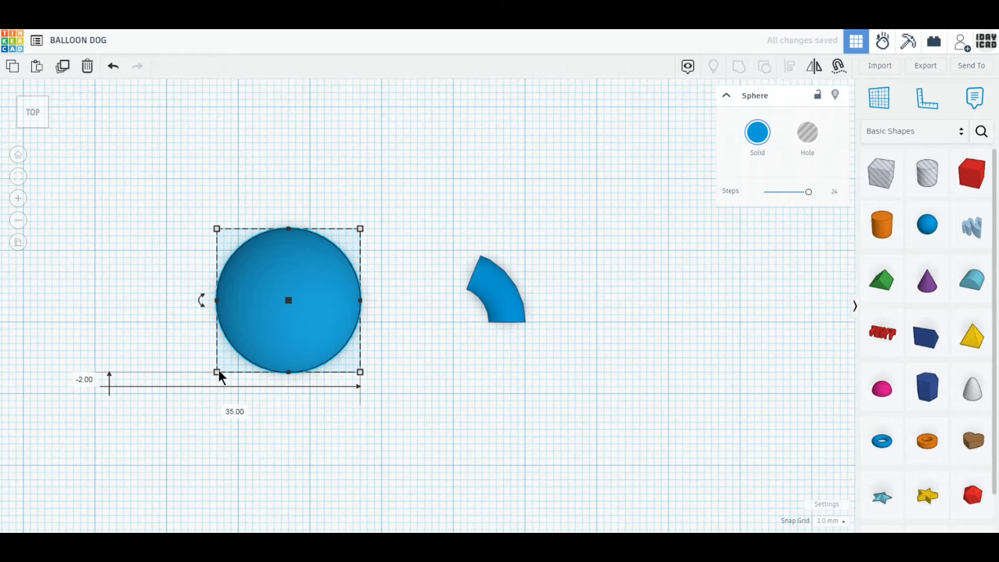
click(289, 421)
text(5)
key(Return)
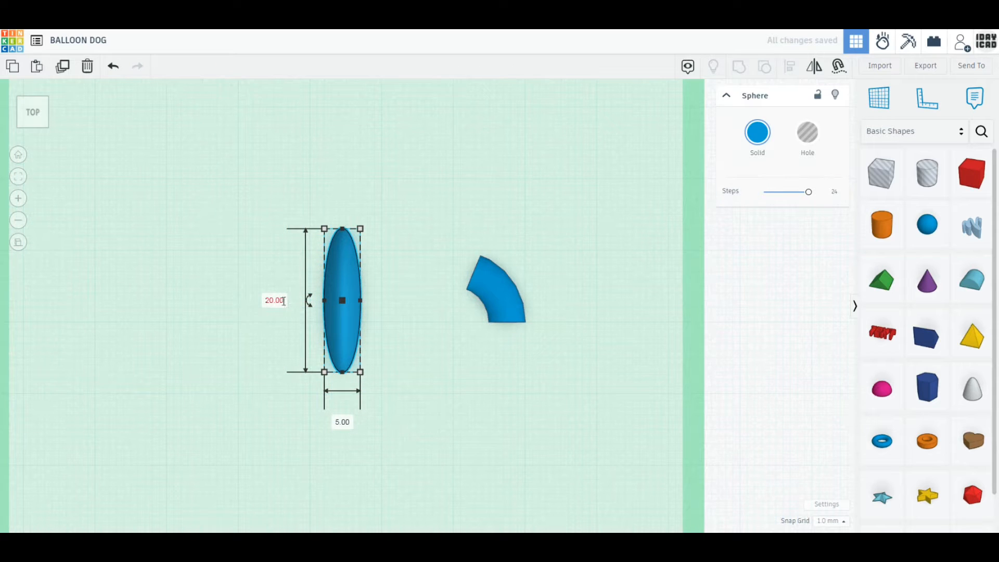
key(Tab)
text(5)
key(Return)
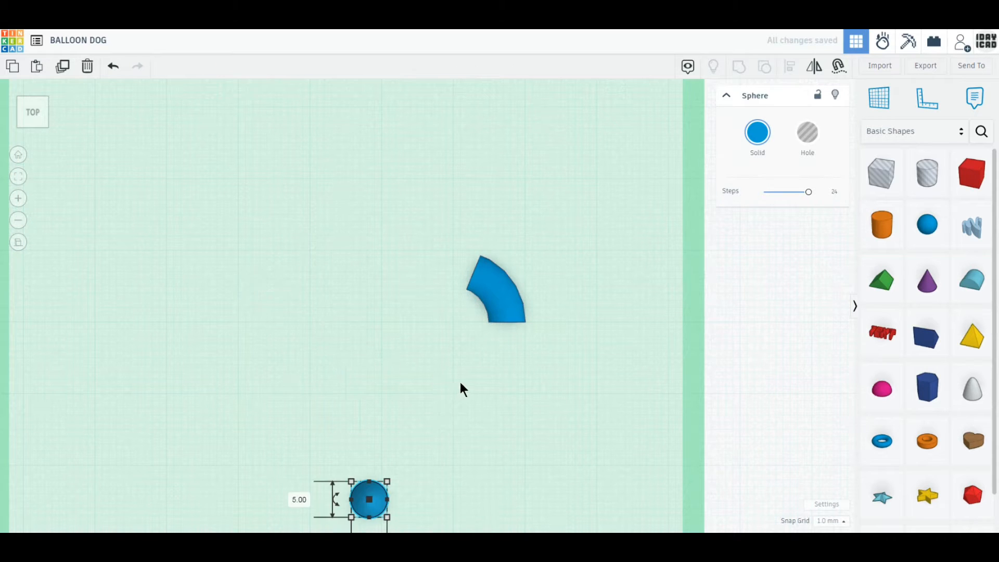
click(460, 382)
- Move the sphere up to just below and left of the segment, and set its height to 5 mm
drag(369, 499, 395, 373)
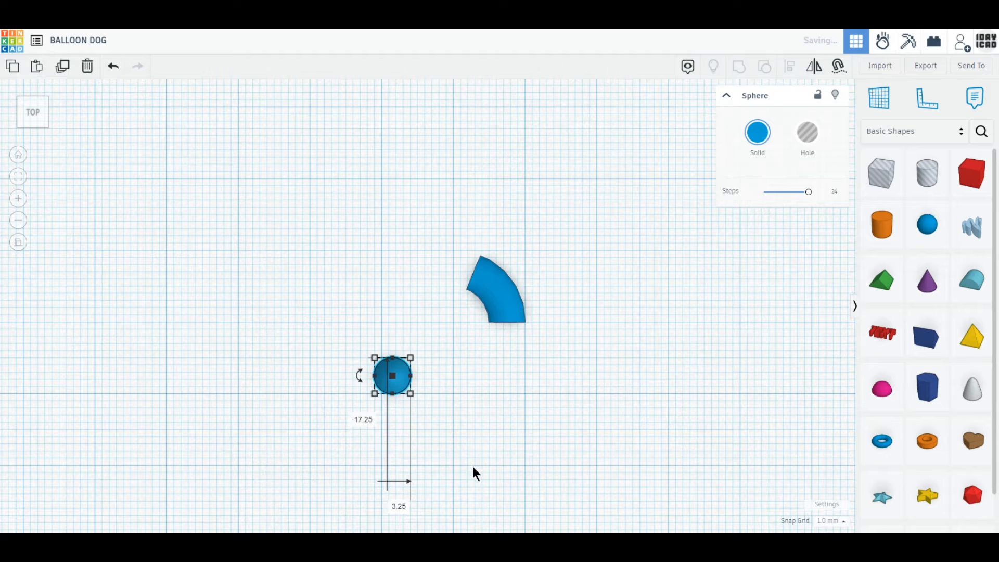
right_drag(472, 466, 444, 411)
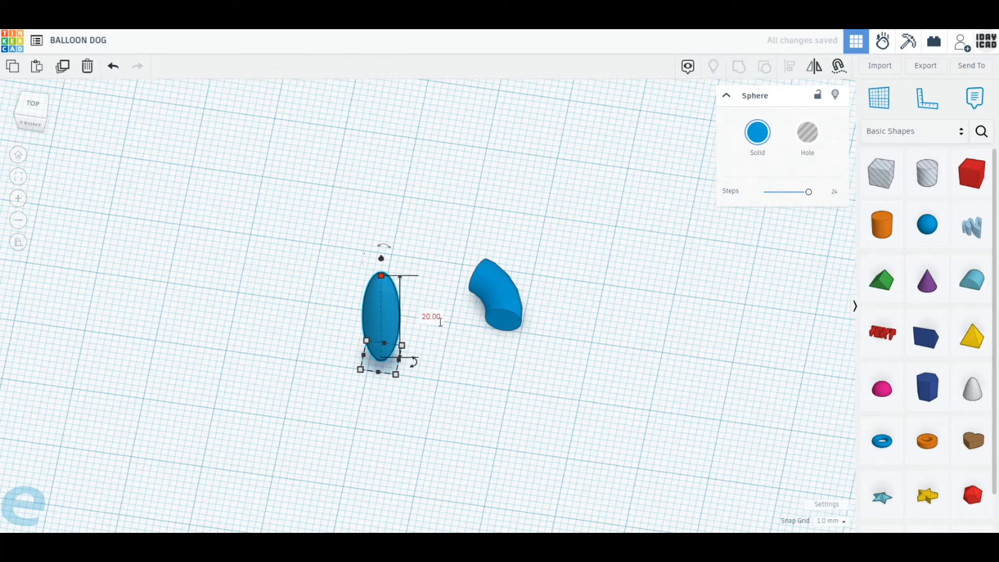
click(441, 323)
text(5)
key(Return)
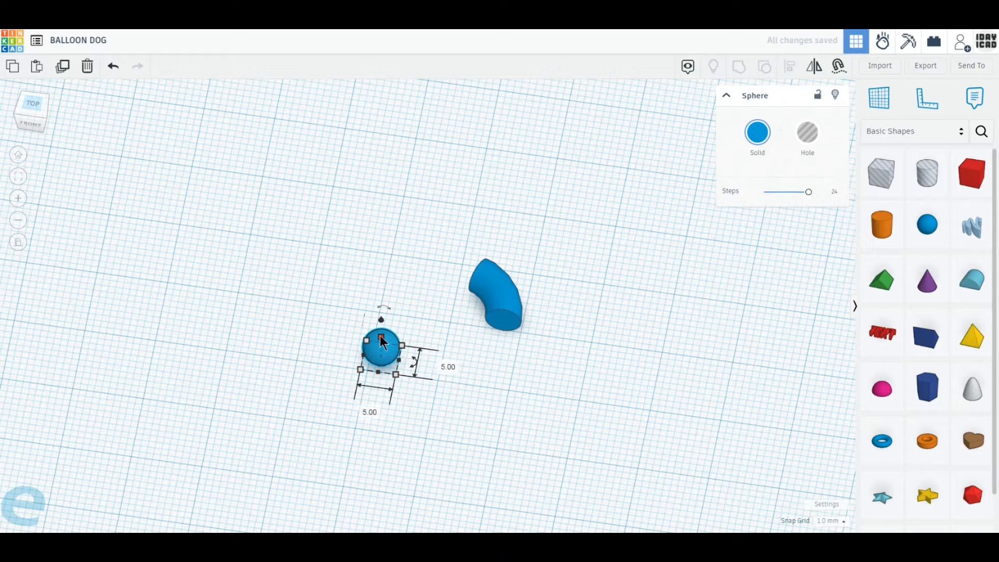
- From the top view, place the sphere on the segment's flat lower end, setting its vertical move offset to -0.5 mm
click(30, 106)
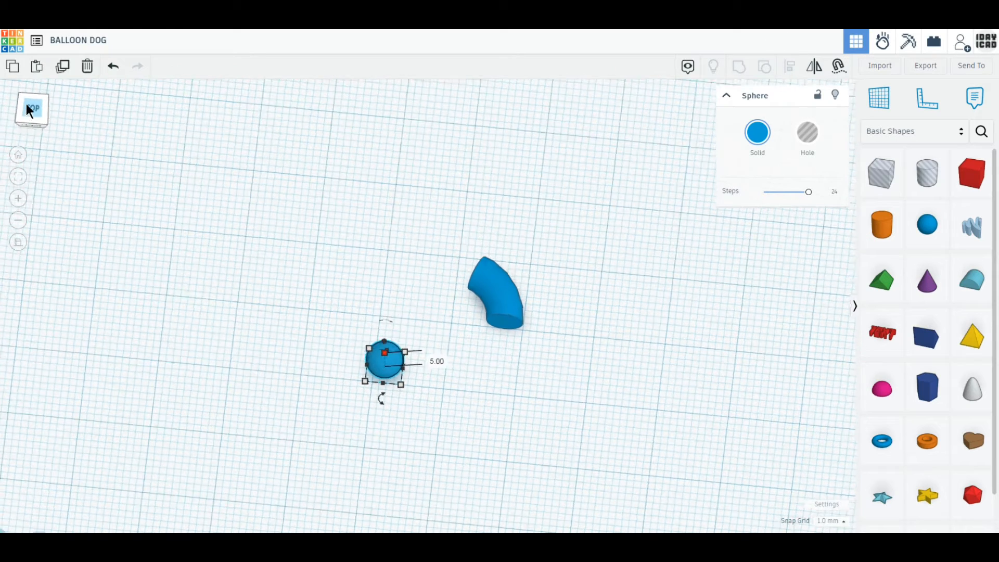
drag(379, 405, 566, 339)
scroll(540, 358, up, 2)
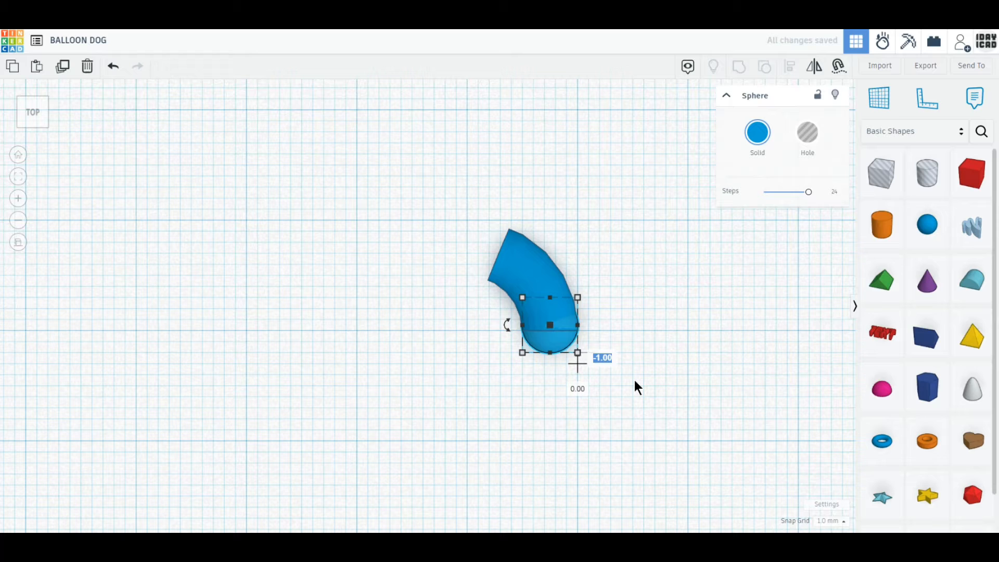
text(-0.5)
key(Return)
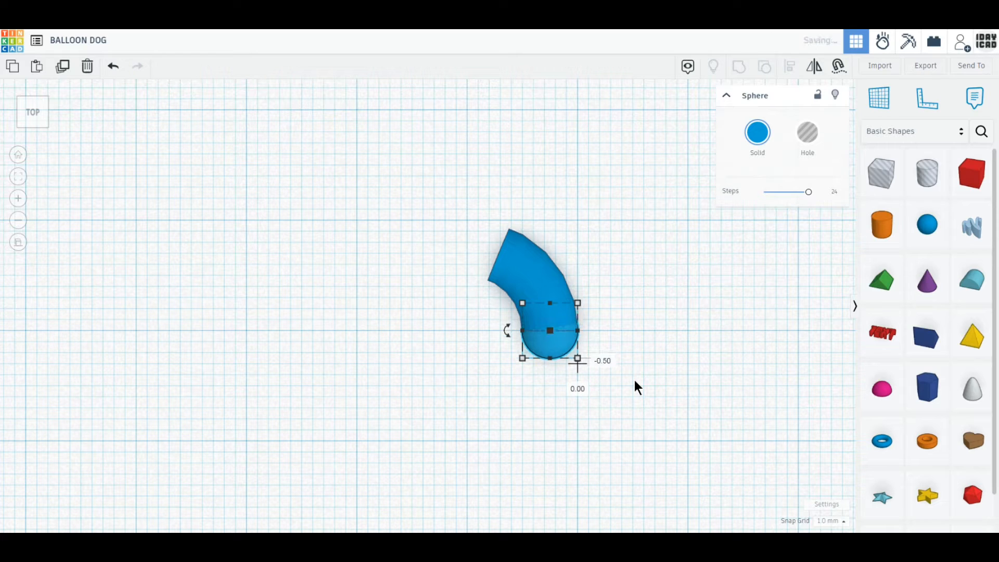
- Rotate the segment and sphere together until the open end is horizontal at the top, and move them about 2.5 mm up onto the grid line
drag(435, 252, 607, 391)
mouse_move(471, 293)
drag(471, 292, 498, 259)
drag(582, 249, 578, 231)
click(113, 66)
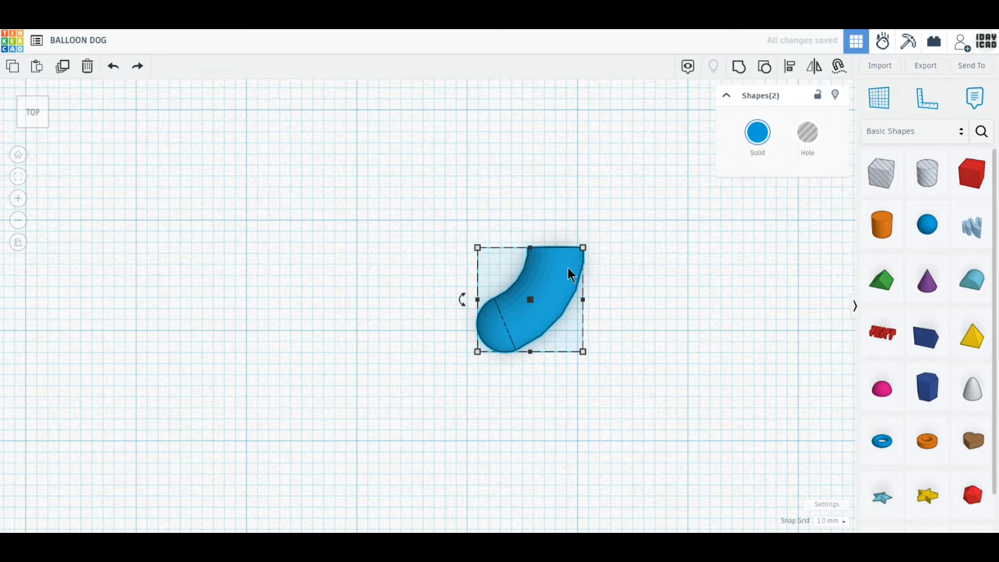
drag(568, 272, 563, 235)
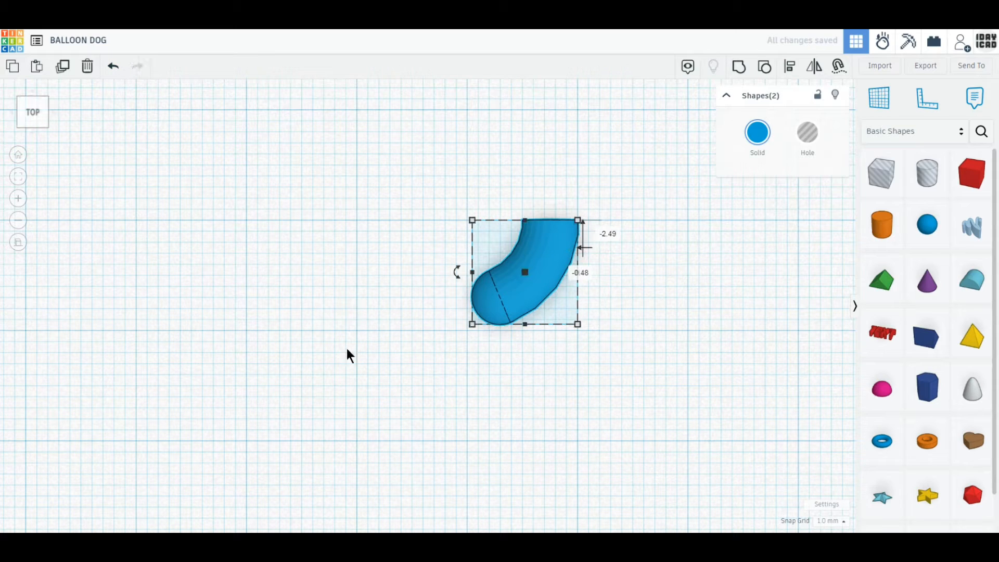
- Duplicate the end sphere and place the copy on the segment's open upper end, with a vertical move offset of 1.5 mm
click(429, 377)
click(483, 313)
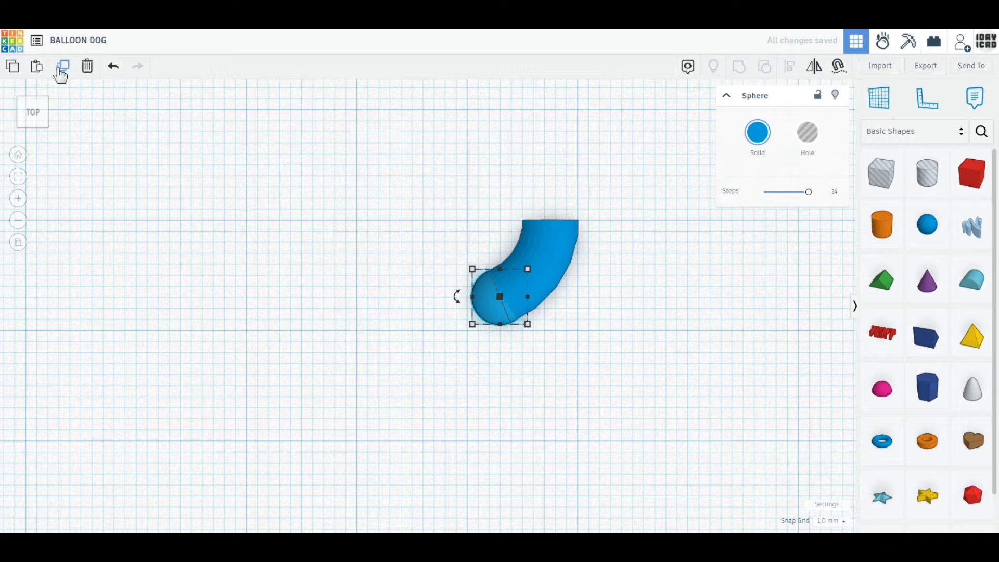
click(62, 66)
drag(497, 305, 560, 227)
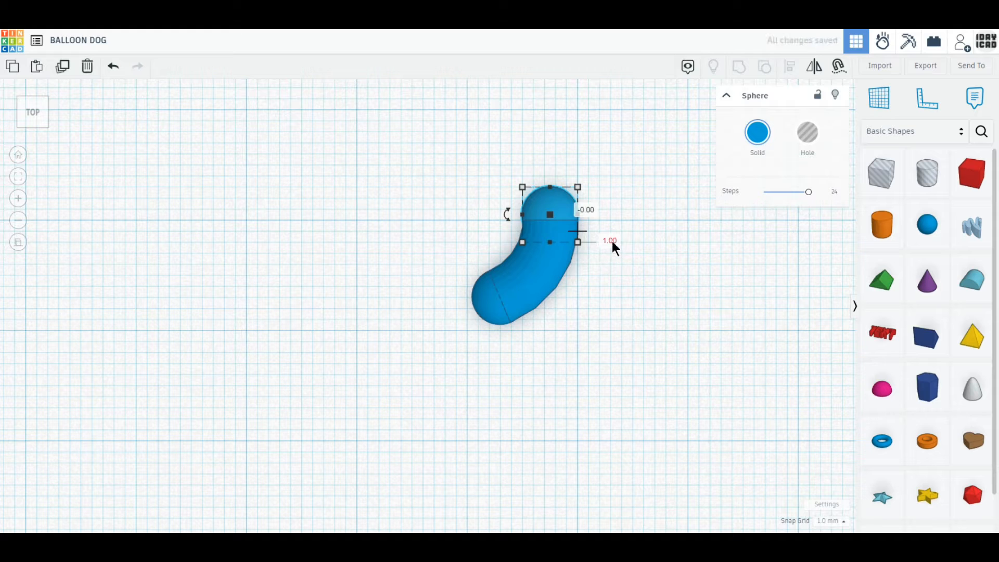
click(612, 241)
key(Return)
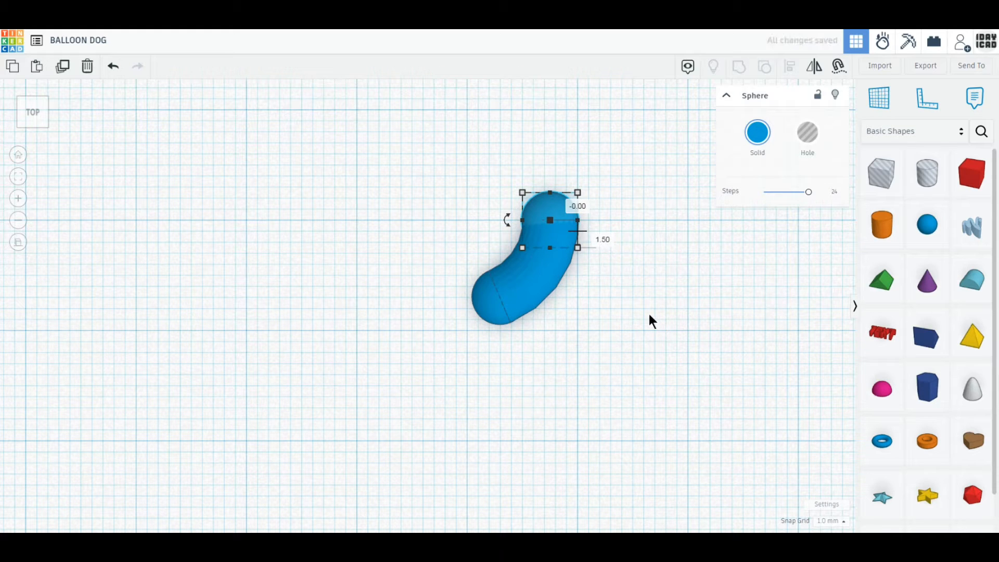
- Group the curved segment with both of its end spheres
click(635, 329)
drag(627, 377, 426, 180)
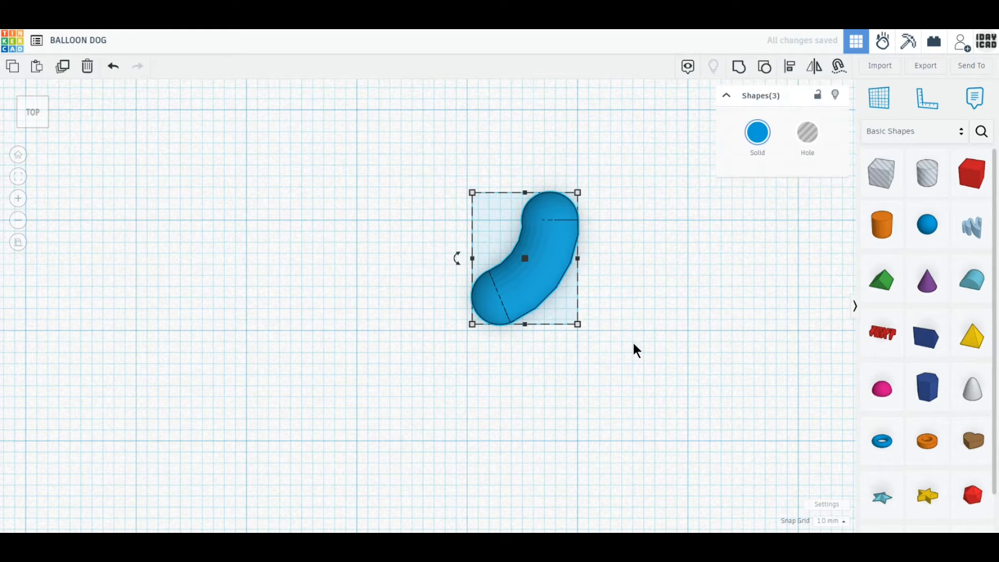
click(740, 67)
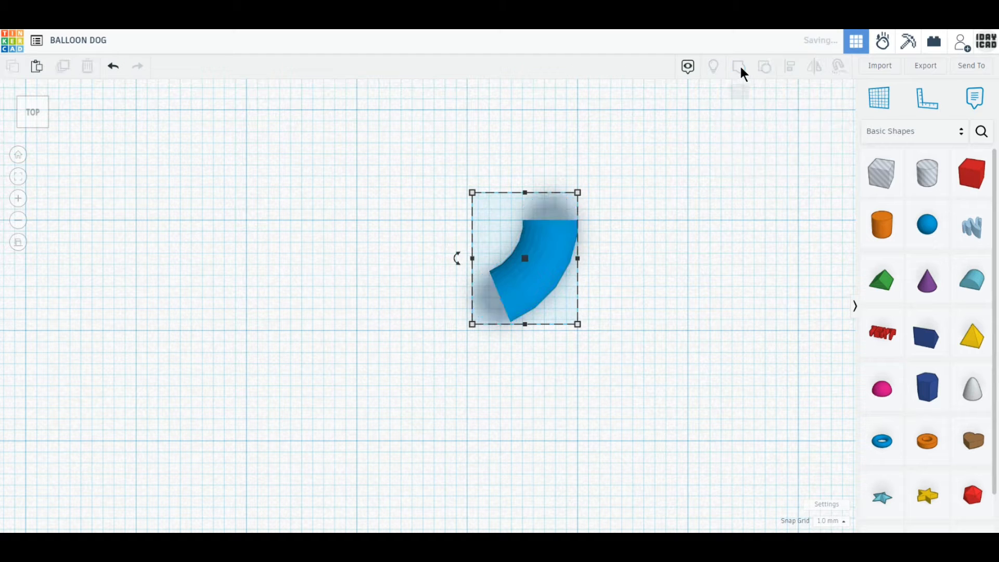
- Scale the grouped segment proportionally to a height of 30 mm
scroll(525, 317, down, 5)
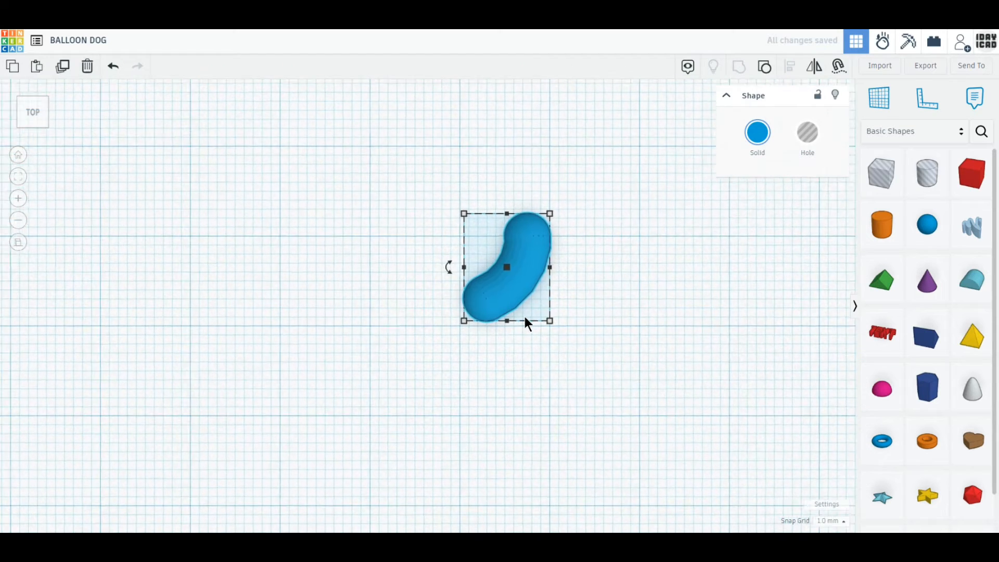
right_drag(527, 308, 495, 297)
shift+drag(483, 283, 483, 271)
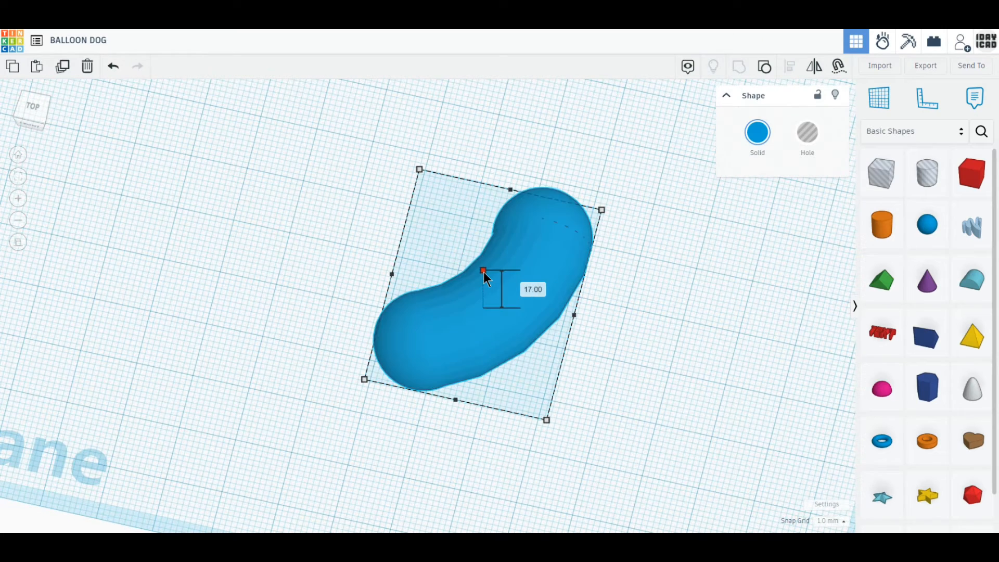
text(30)
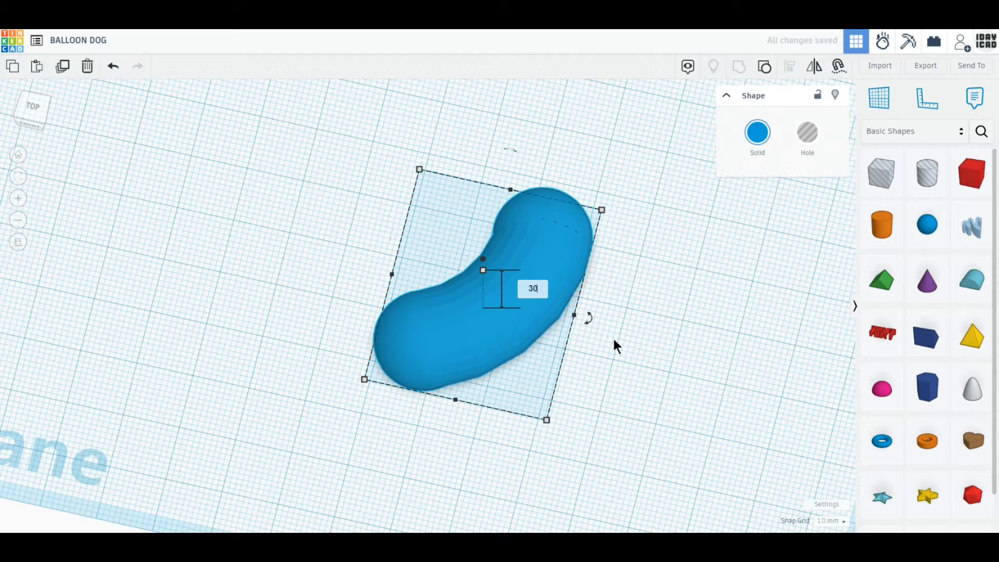
key(Return)
- Rotate the segment counterclockwise on the workplane by 22.5° and a further 10° so it stands lengthwise with its hollow facing left
scroll(523, 352, down, 5)
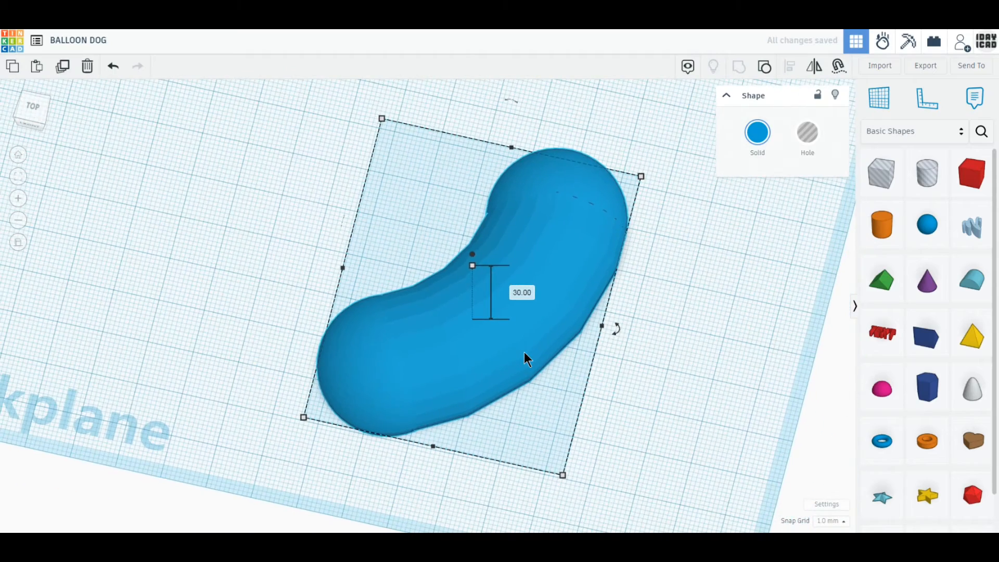
drag(572, 323, 563, 275)
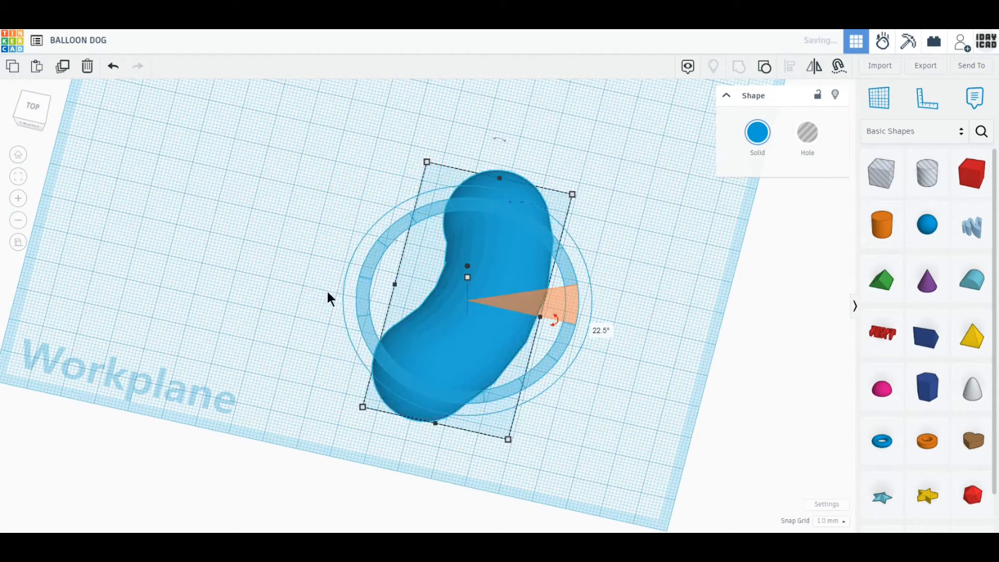
right_drag(198, 386, 218, 433)
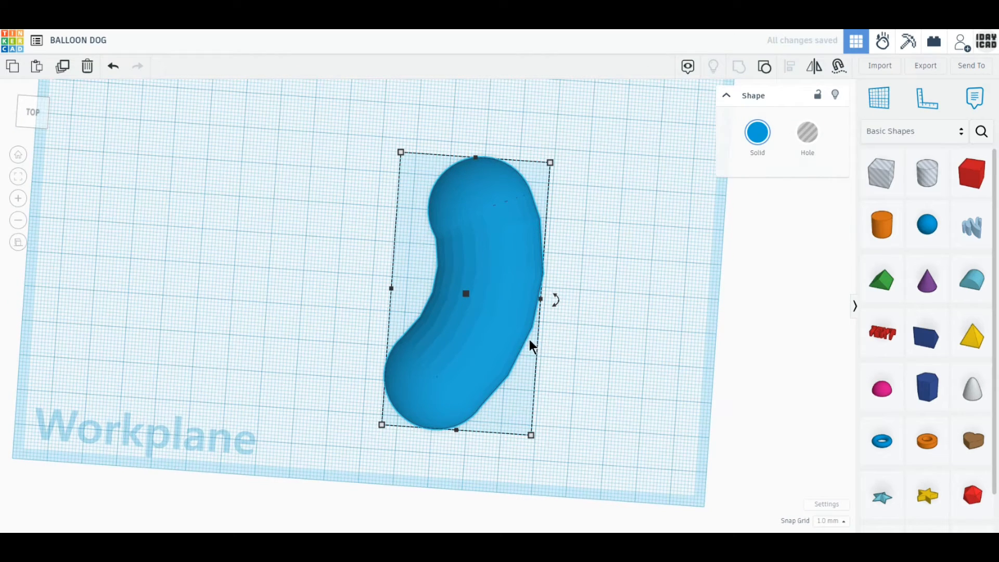
mouse_move(555, 301)
click(389, 308)
click(521, 337)
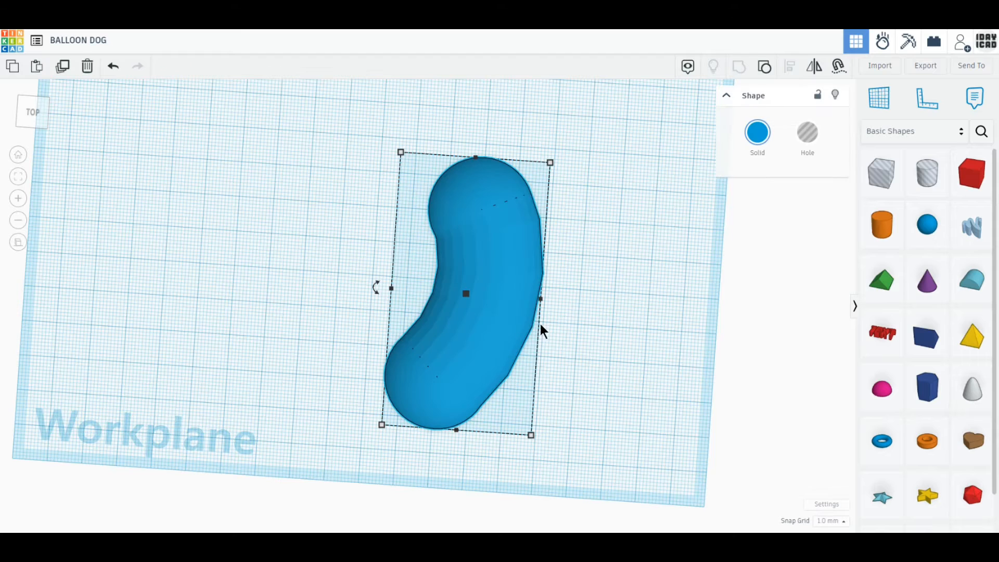
drag(376, 288, 329, 310)
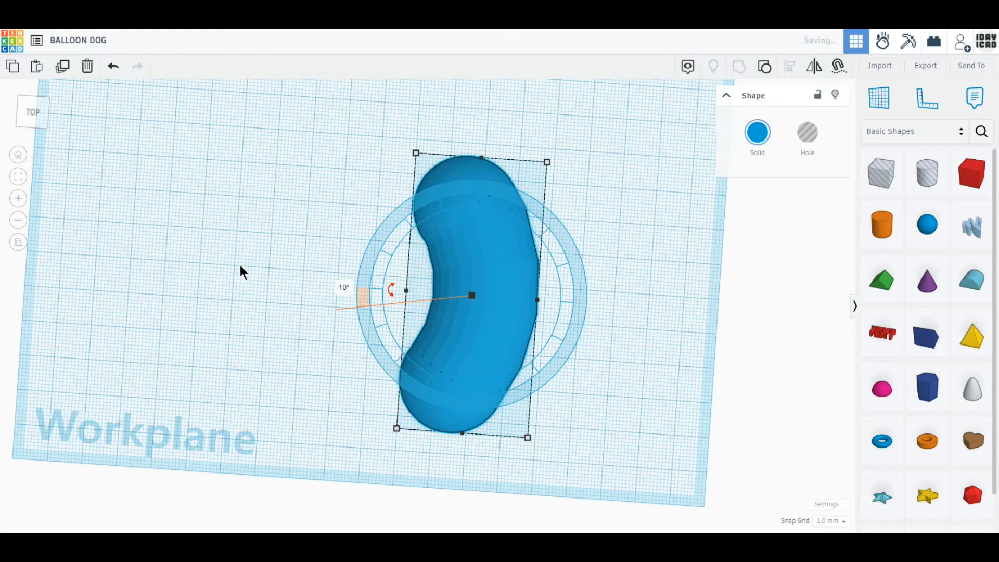
- From the top view, set the segment's width to 38 mm and length to 80 mm, and move it about 4 mm toward the back
click(33, 110)
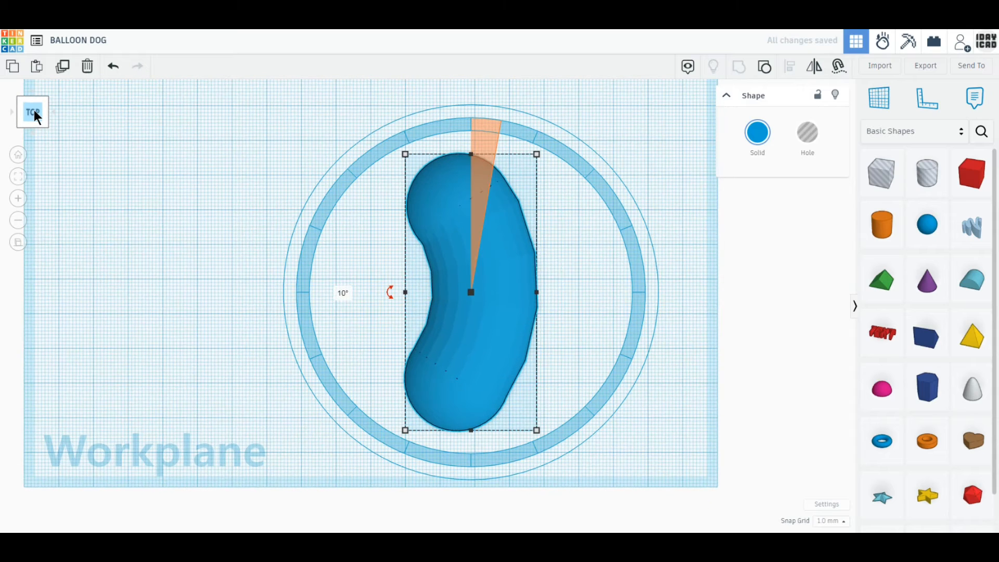
click(219, 239)
click(476, 322)
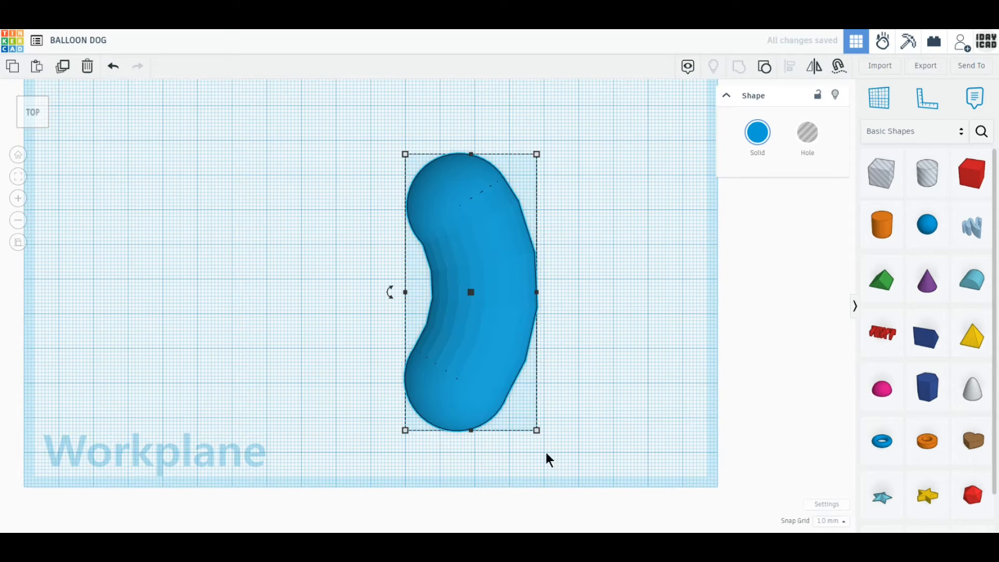
mouse_move(539, 431)
click(471, 480)
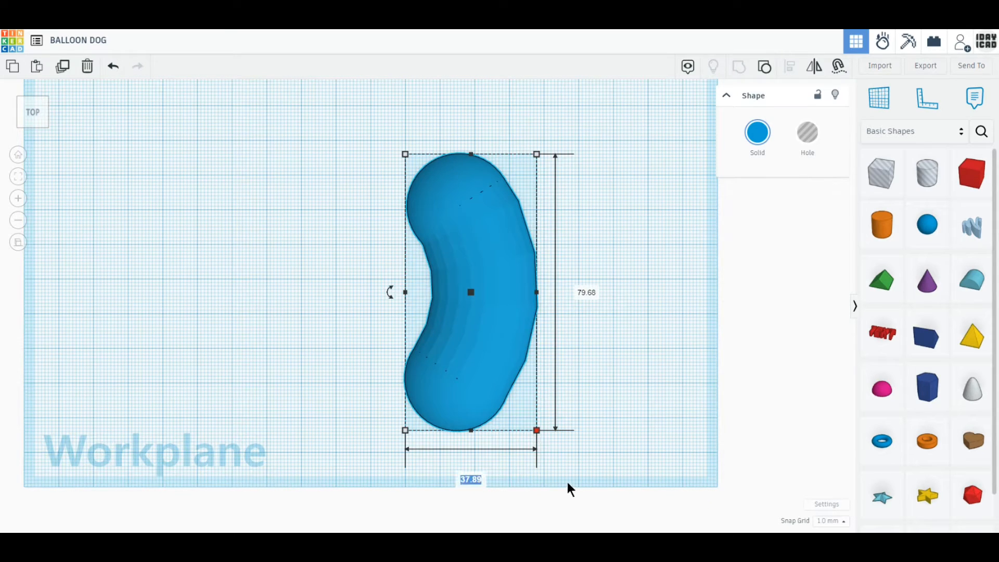
text(38)
key(Return)
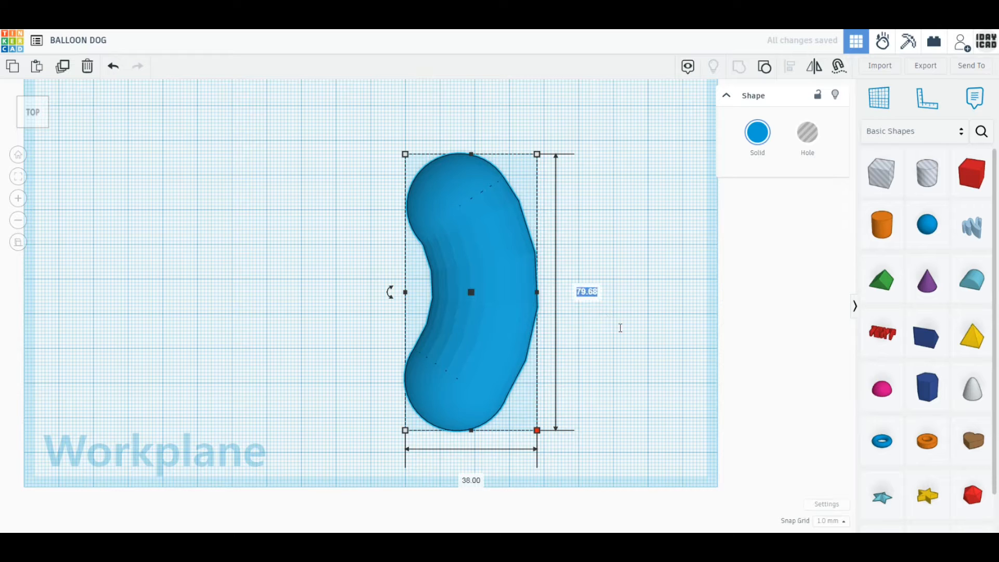
text(80)
key(Return)
drag(486, 373, 470, 350)
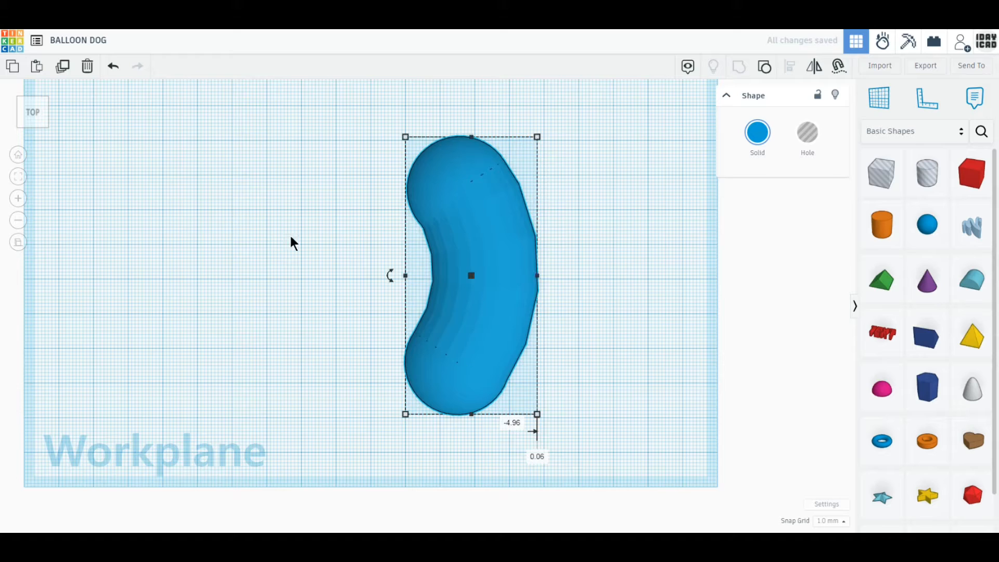
drag(491, 230, 491, 232)
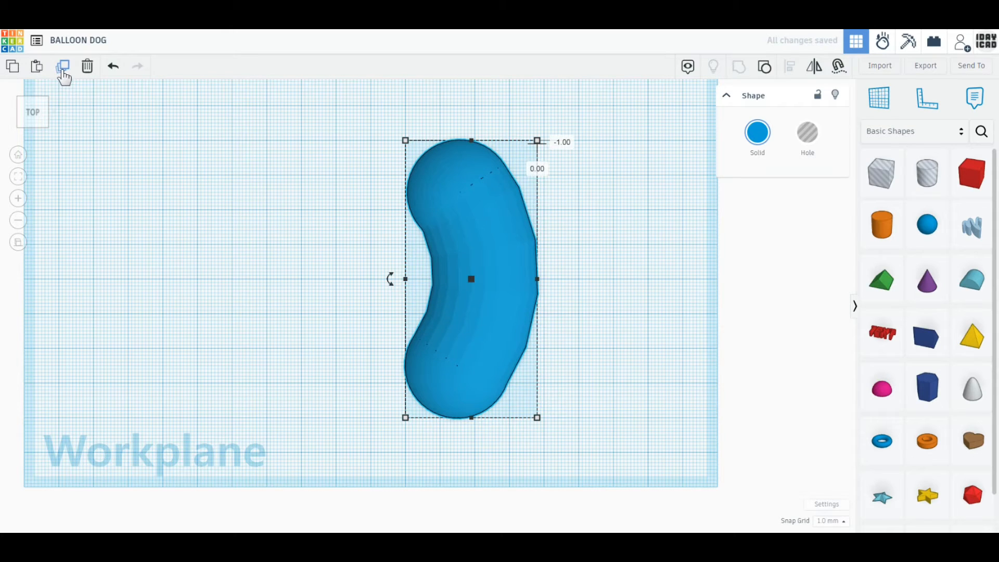
- Duplicate the segment in place and mirror the copy left to right
click(63, 67)
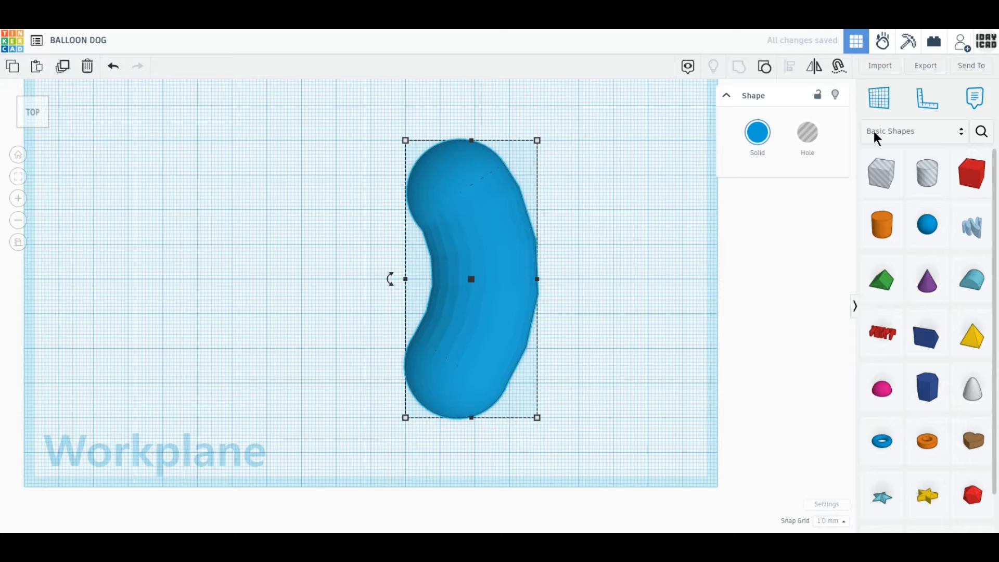
click(815, 67)
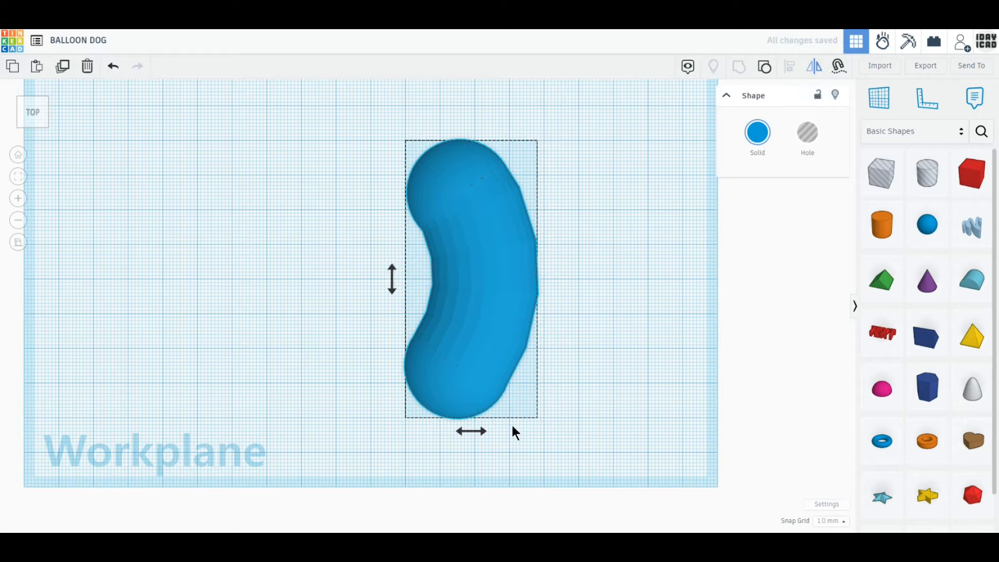
click(472, 432)
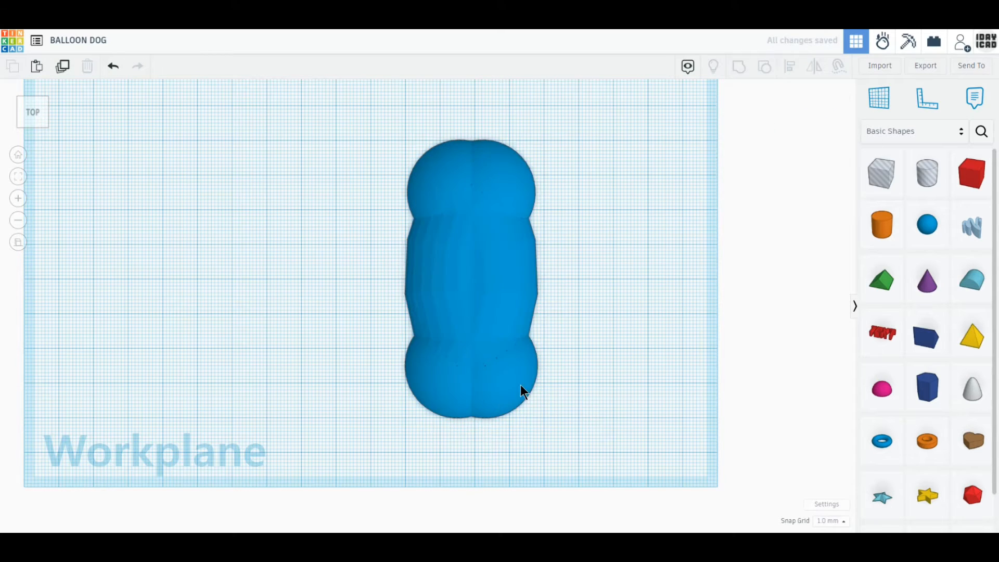
- Move the mirrored copy 30 mm left and the original 2 mm left so their ends overlap, and check their combined size
mouse_move(521, 388)
mouse_down()
mouse_move(398, 393)
mouse_move(420, 394)
mouse_move(417, 385)
mouse_up()
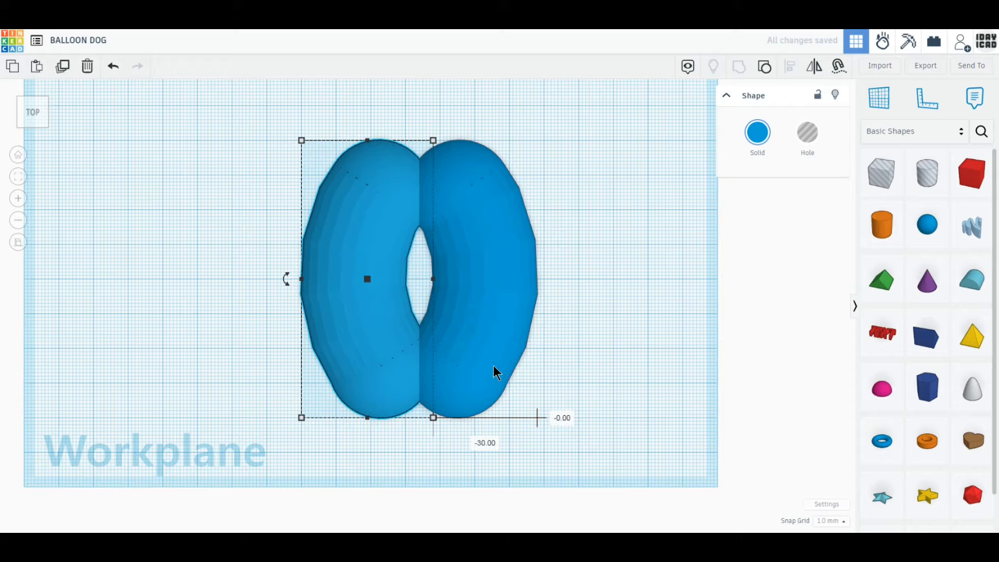
right_drag(493, 364, 490, 364)
drag(489, 366, 487, 367)
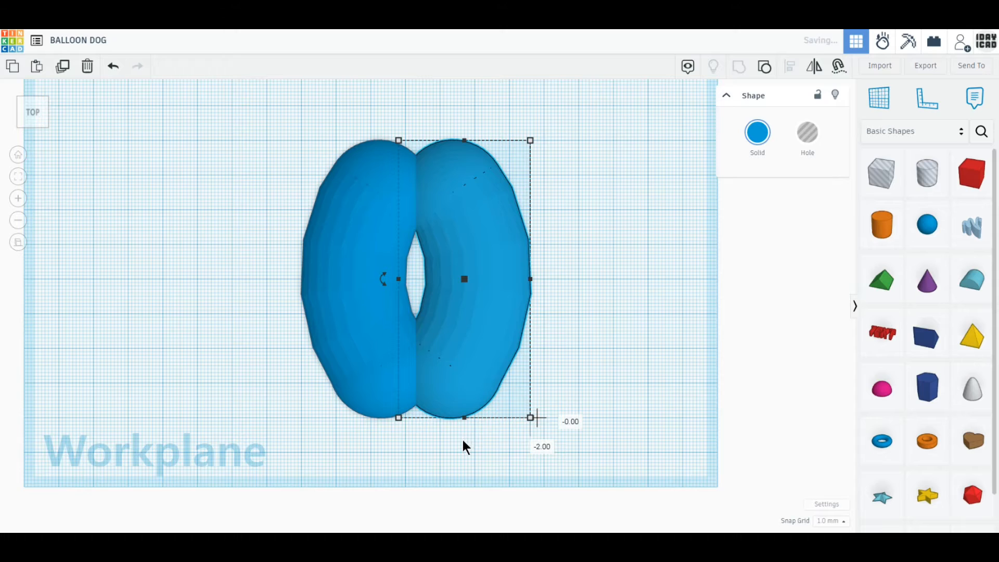
shift+click(384, 357)
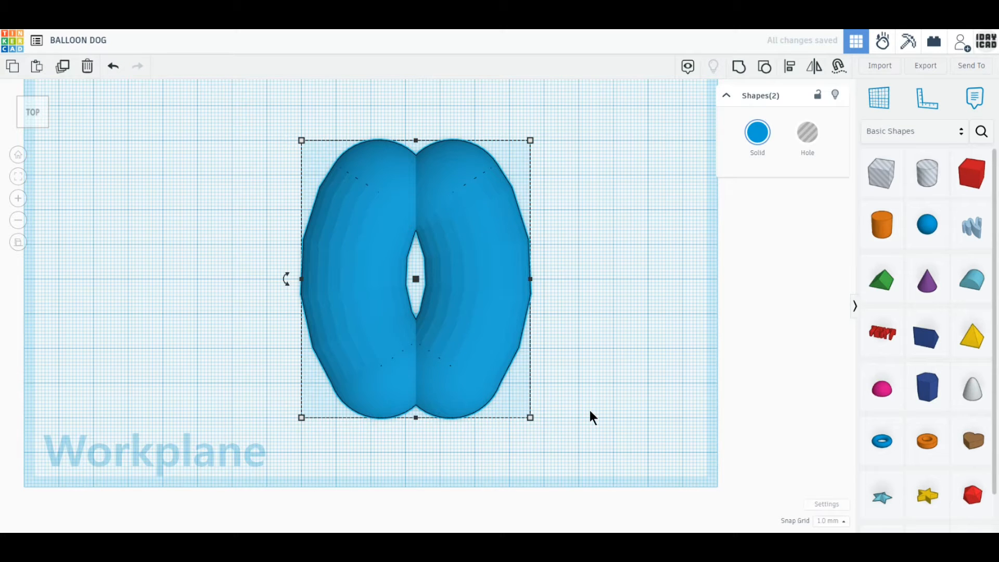
mouse_move(531, 418)
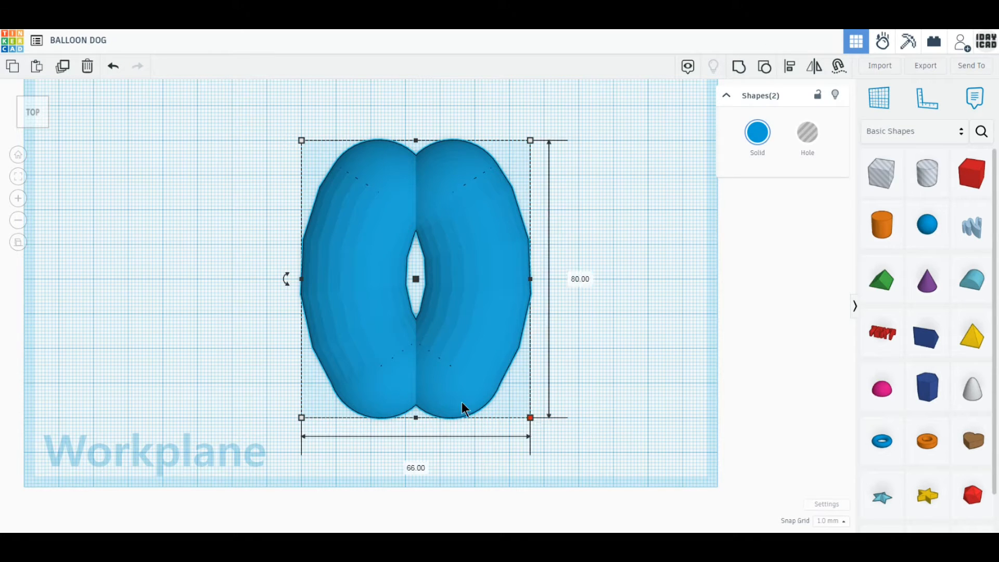
- Tilt the two segments 45° in opposite directions about their lengthwise axes, the left one counterclockwise and the right one clockwise
click(393, 398)
right_drag(424, 437, 365, 221)
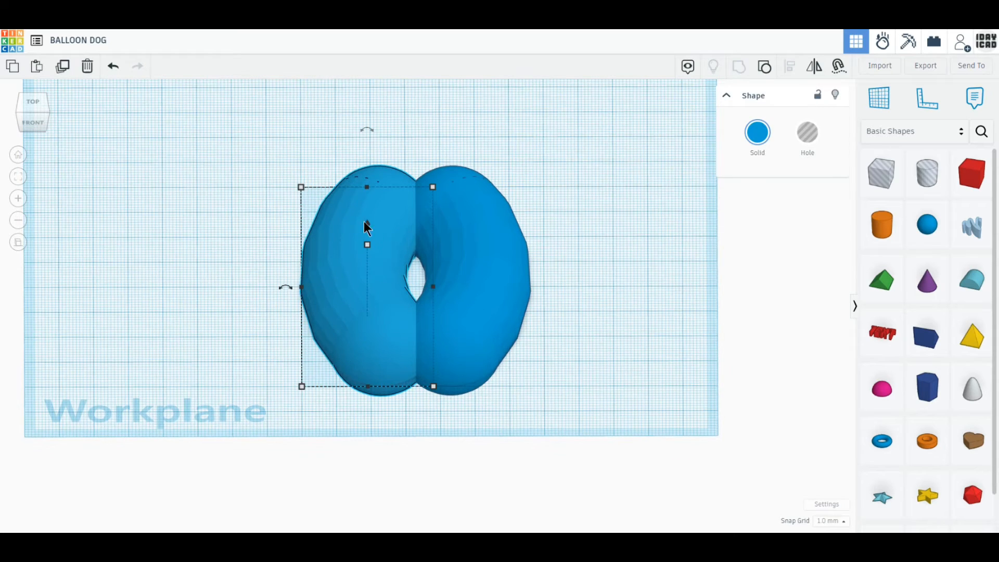
drag(357, 134, 334, 135)
click(471, 328)
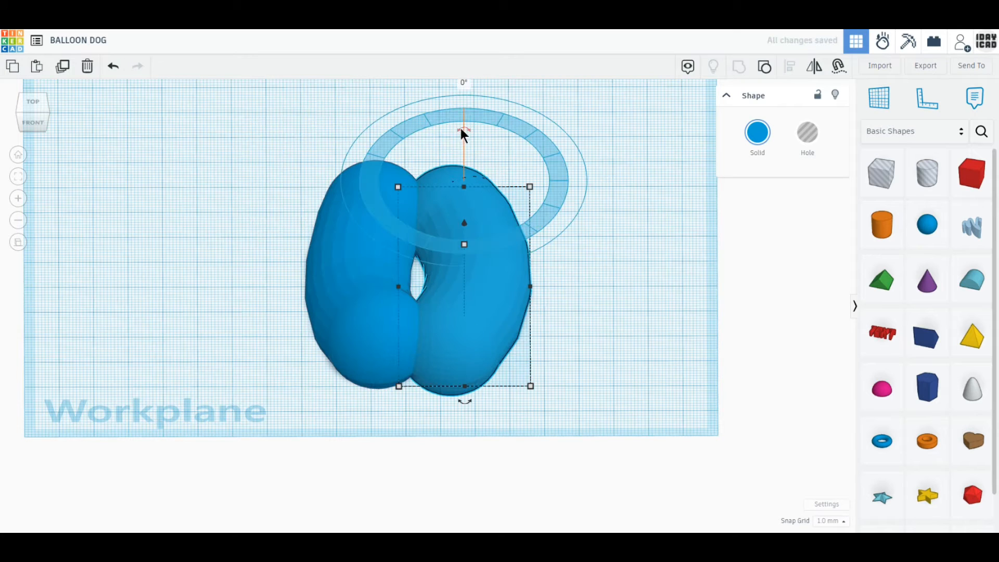
drag(461, 128, 510, 145)
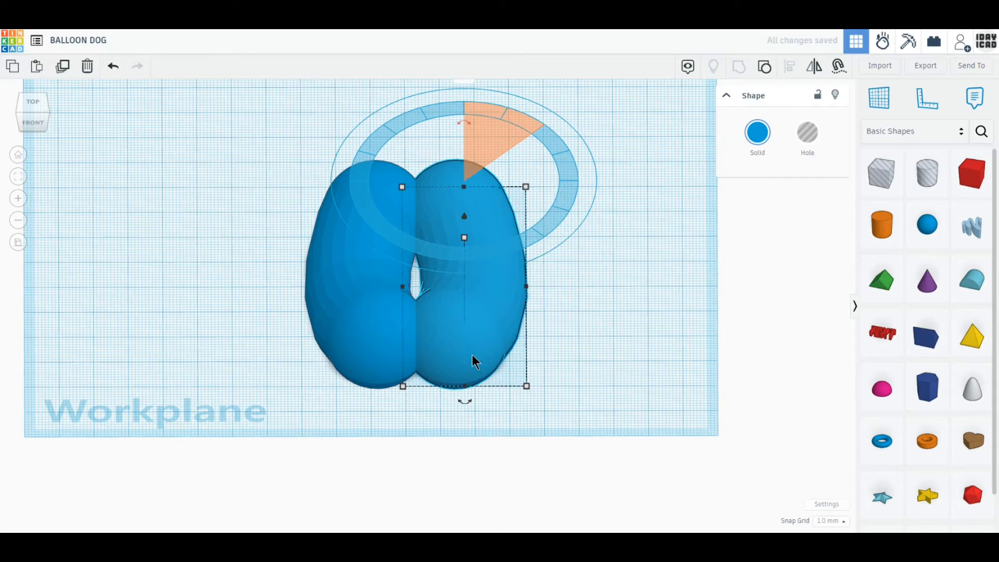
- Set the combined width of the two tilted segments to 64 mm and group them
click(634, 423)
click(465, 342)
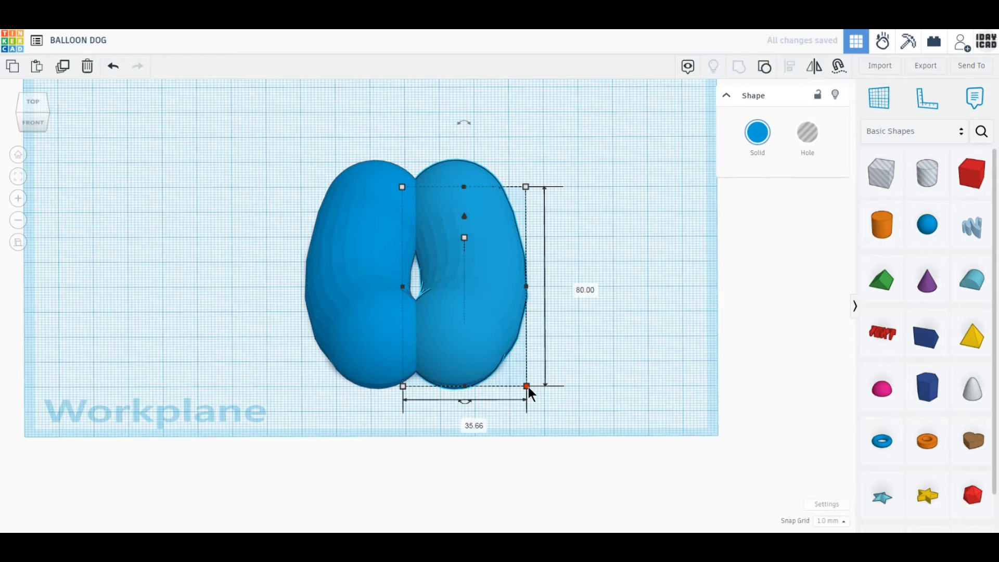
click(535, 432)
key(ctrl+a)
right_drag(468, 413, 538, 437)
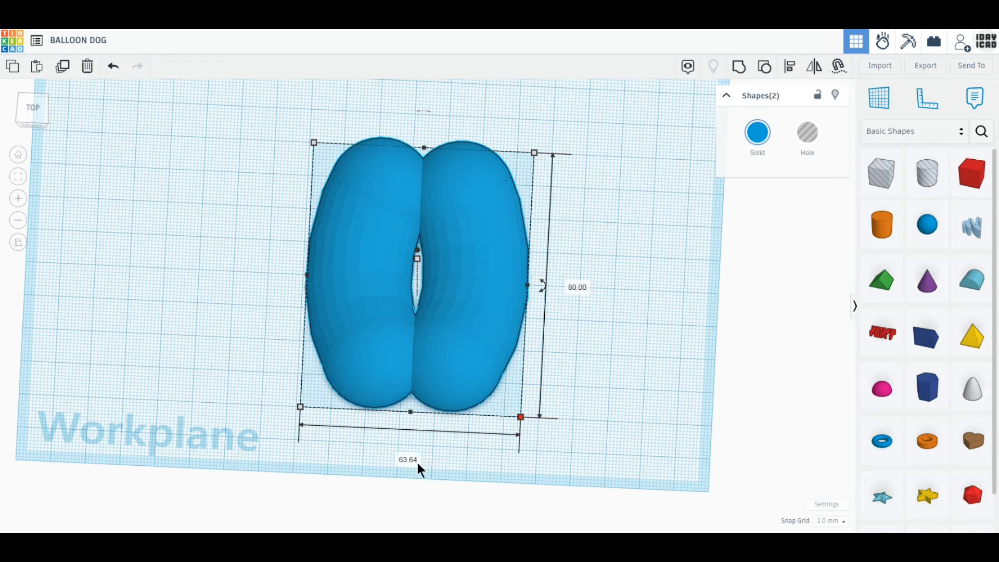
text(64)
key(Return)
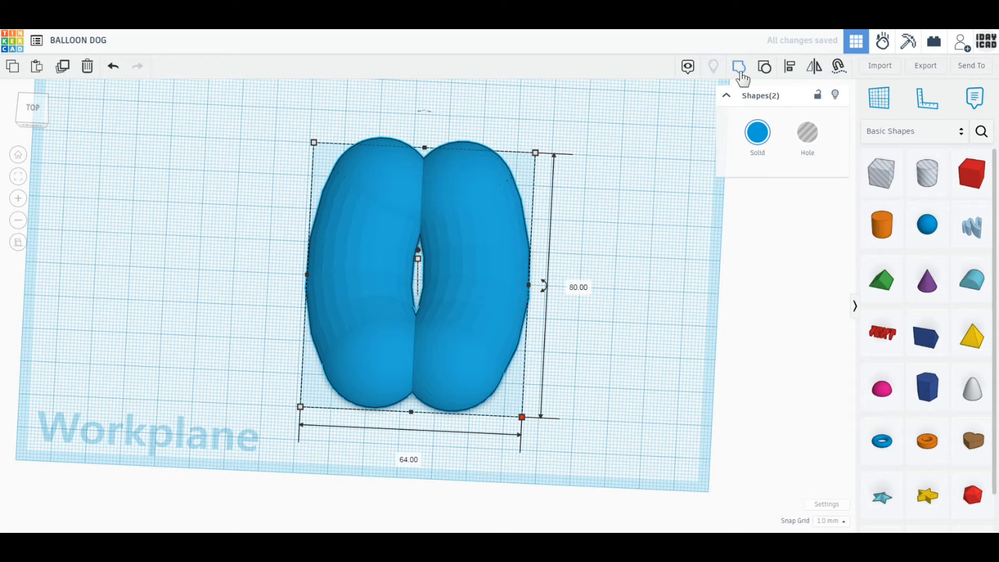
click(739, 69)
- From the left side, rotate the grouped pair 45° clockwise and set its elevation above the workplane to 0
right_drag(221, 427, 459, 323)
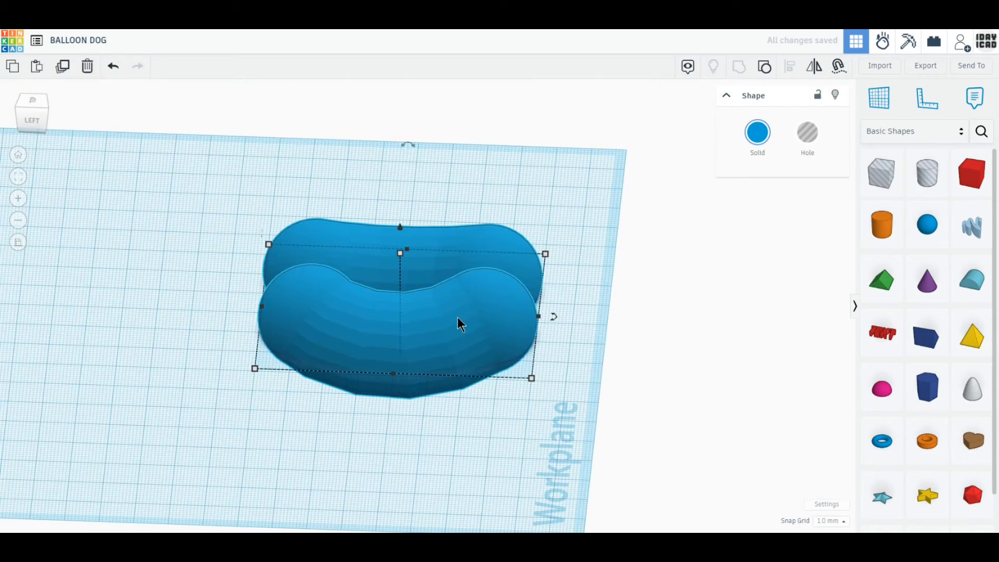
drag(420, 172, 466, 215)
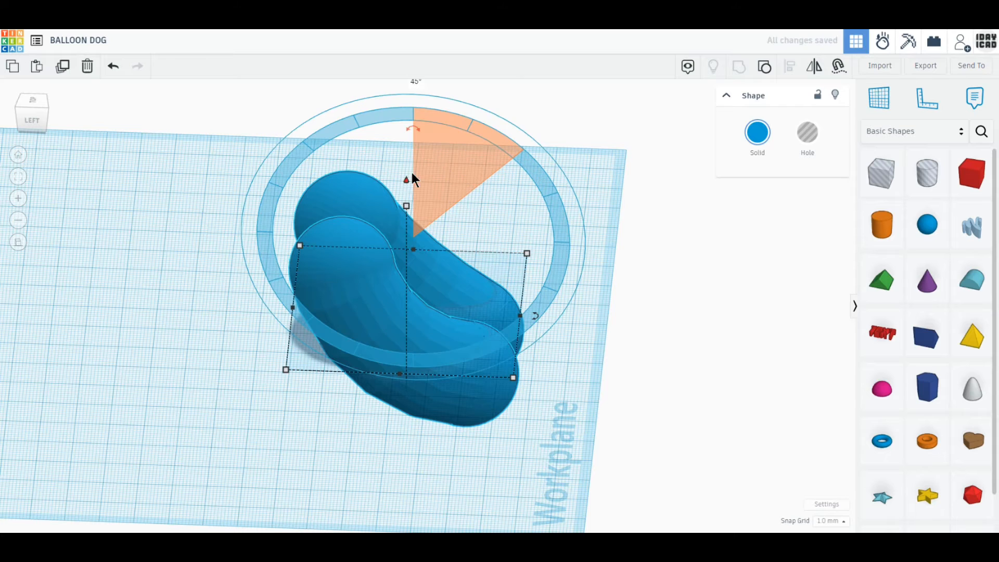
click(590, 289)
text(00)
key(Return)
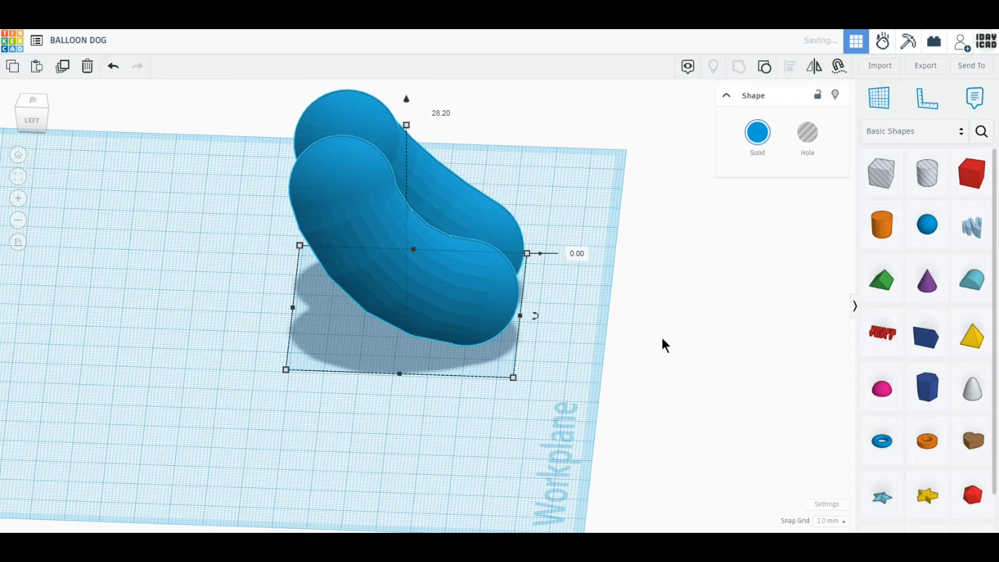
- Rotate the grouped leg pair further clockwise, as seen from the left side, and set its elevation above the workplane to 0
middle_drag(630, 458, 757, 482)
scroll(564, 217, down, 2)
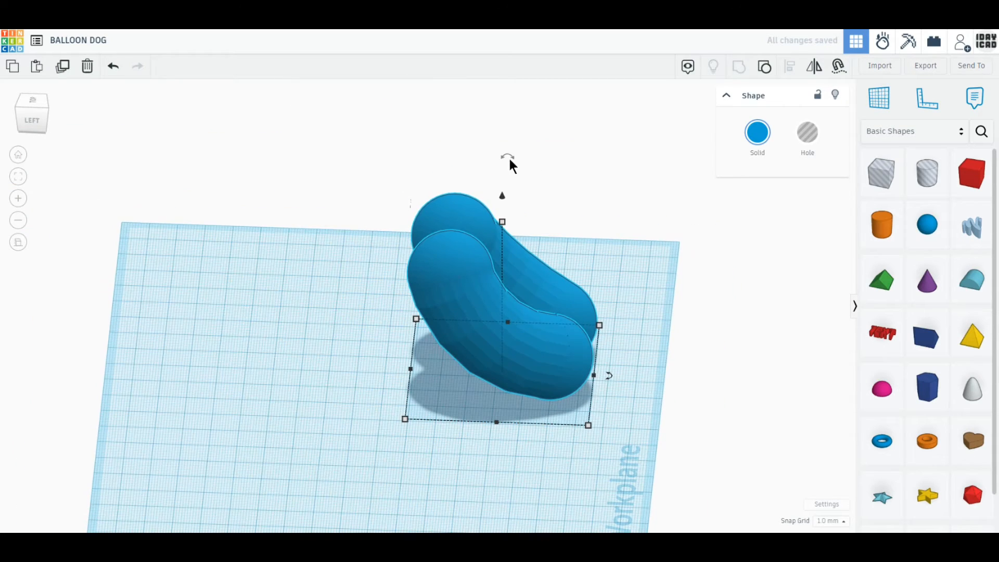
drag(507, 157, 542, 172)
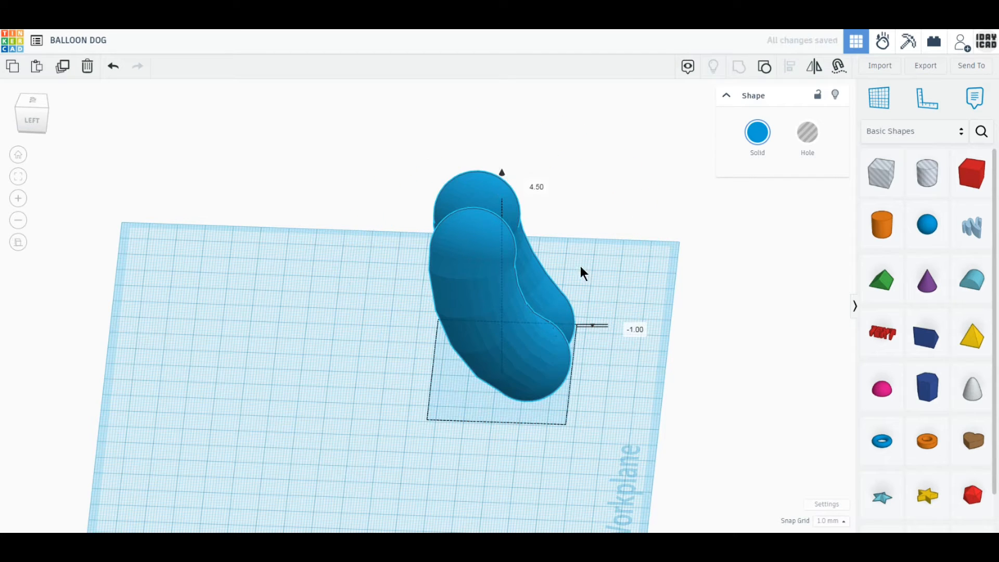
text(0)
key(Return)
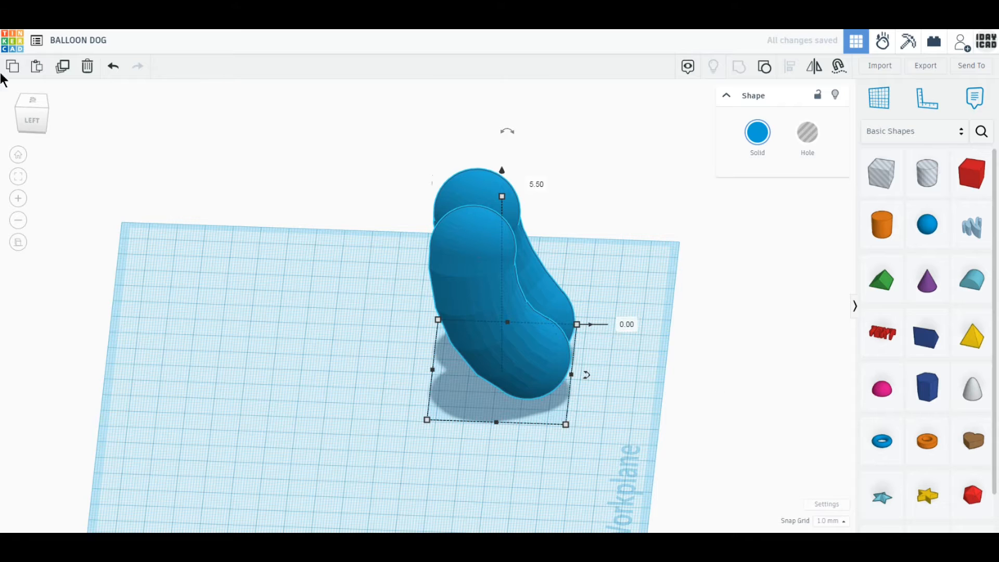
- Duplicate the leg pair to the opposite end of the workplane, tilted 45° clockwise and resting at elevation 0
click(63, 67)
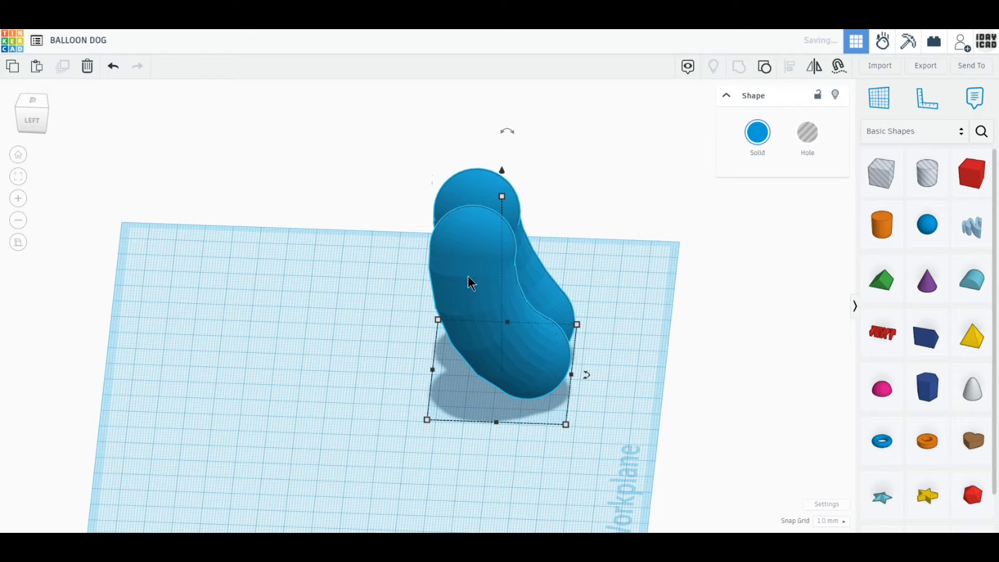
drag(467, 276, 240, 270)
drag(279, 123, 345, 161)
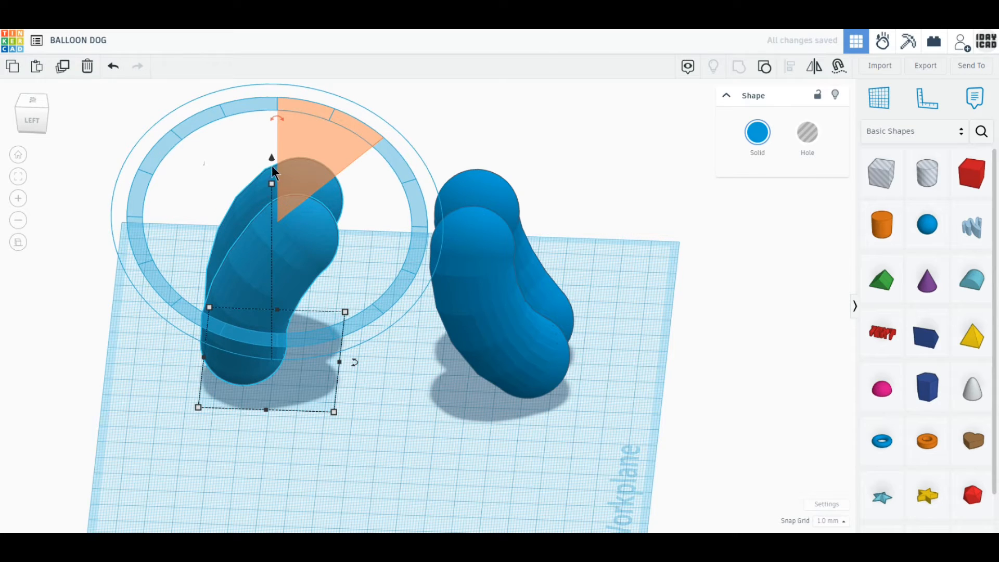
click(402, 318)
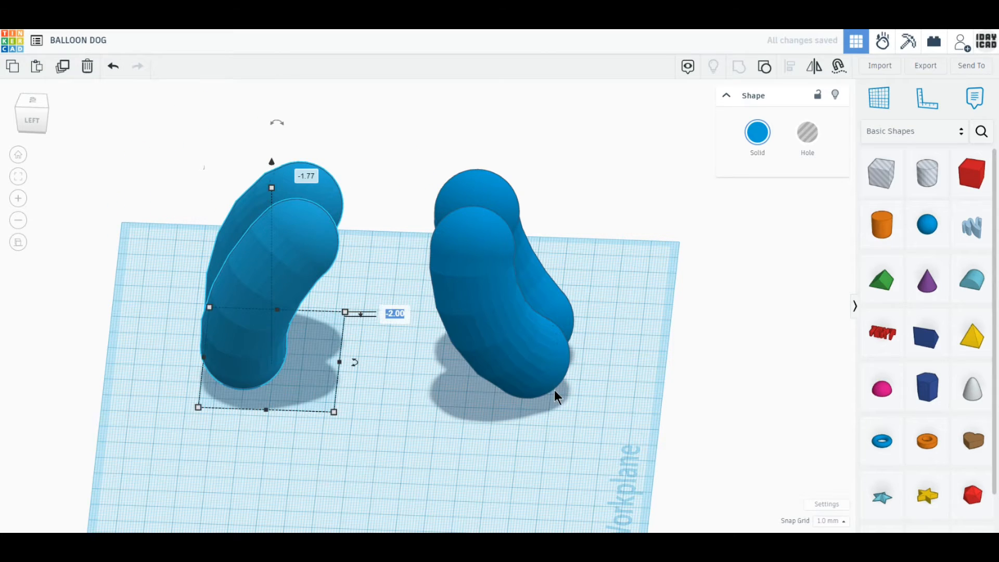
text(0)
key(Return)
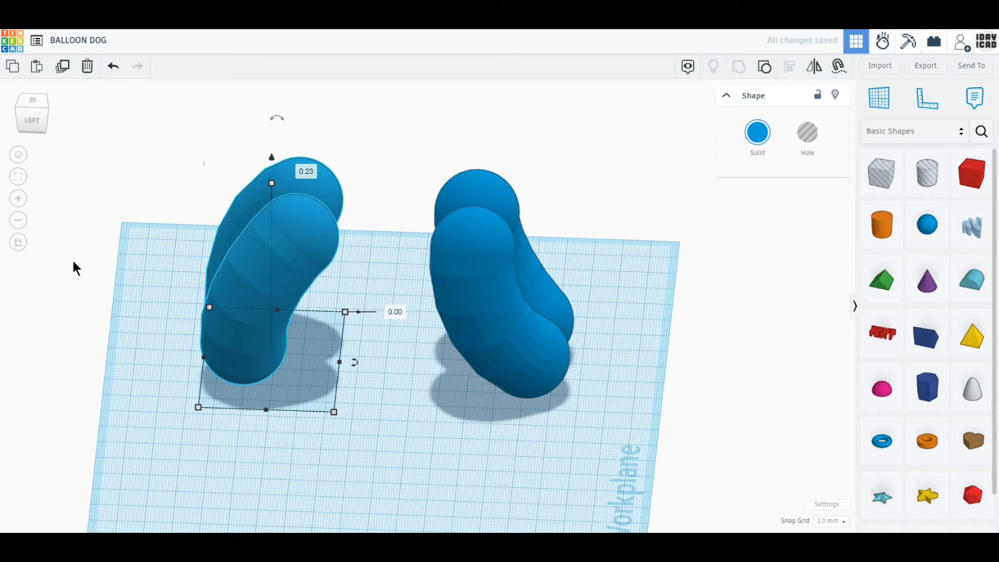
- Place a cylinder and a sphere on the empty workplane area in front of the leg pairs
click(376, 412)
middle_drag(376, 412, 455, 305)
click(882, 224)
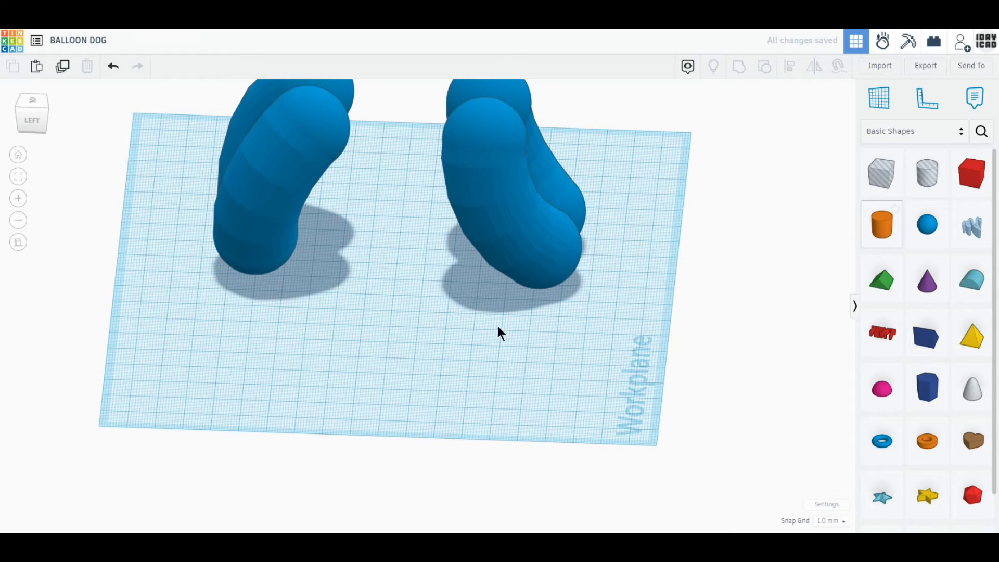
click(436, 344)
click(927, 225)
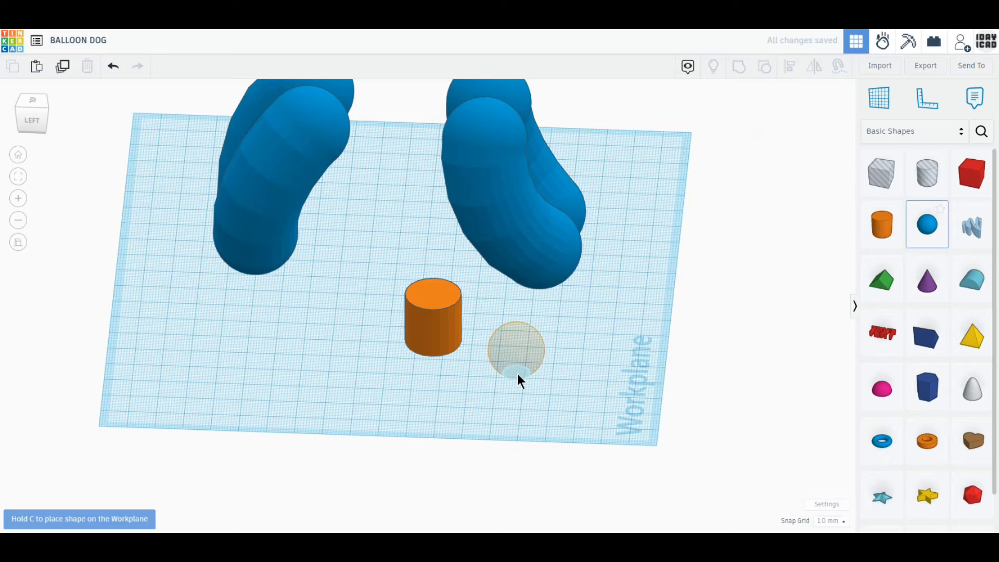
click(517, 379)
- Raise the cylinder 10 mm above the workplane
click(459, 330)
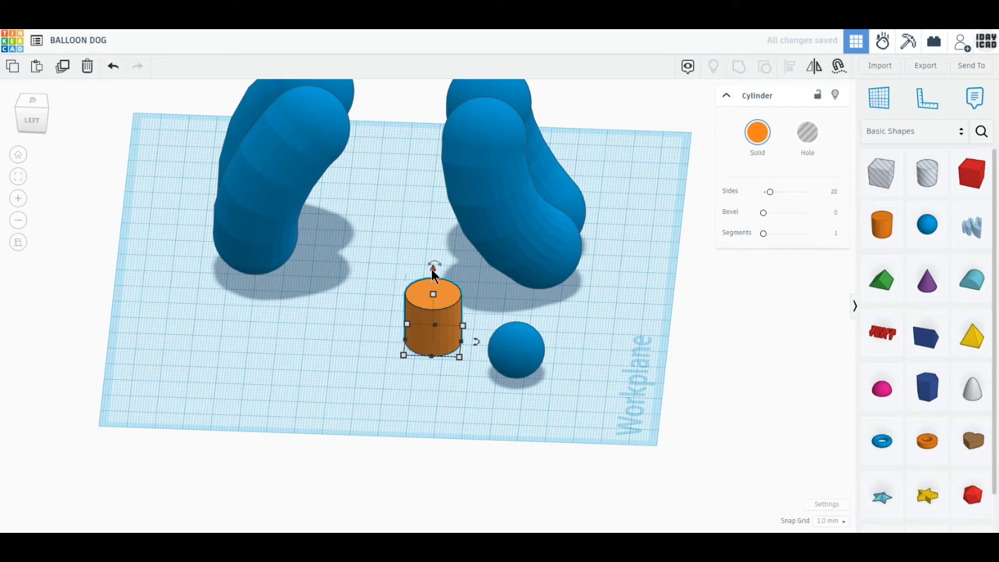
drag(432, 270, 435, 255)
click(513, 324)
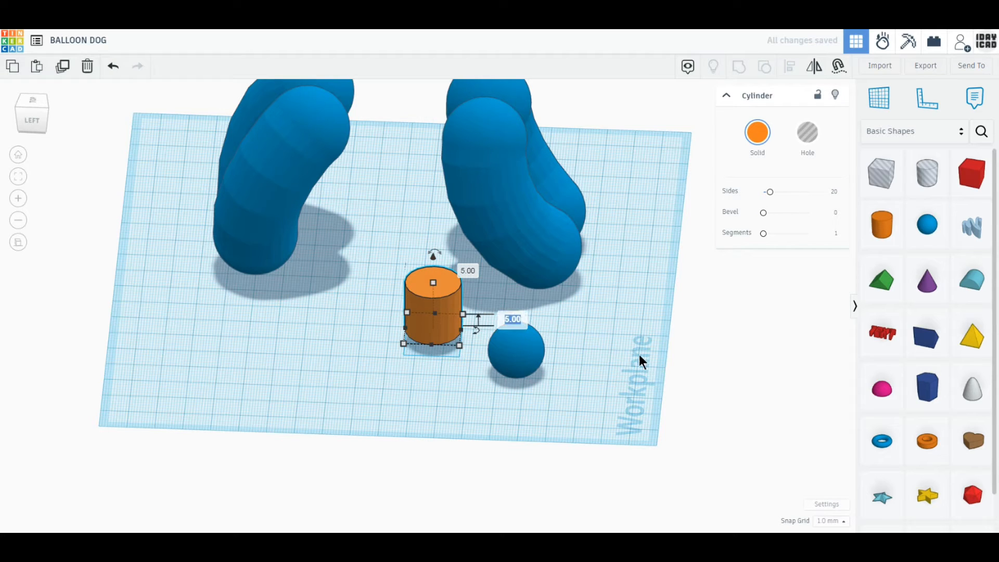
text(10)
key(Return)
scroll(575, 417, up, 4)
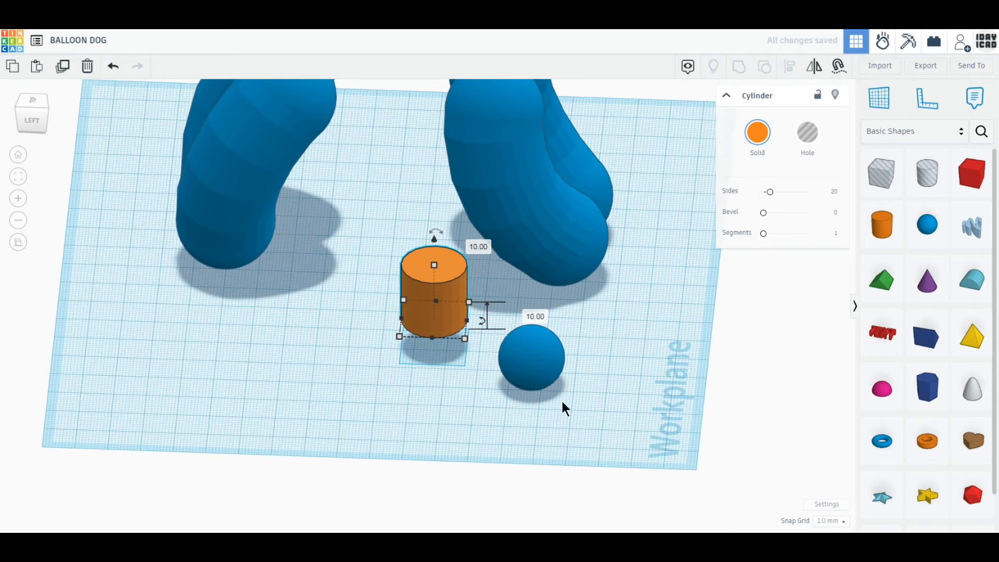
- Set the sphere's steps to 24 and the cylinder's sides to 64 for smooth surfaces
drag(541, 385, 511, 386)
drag(786, 192, 866, 204)
click(460, 307)
click(537, 363)
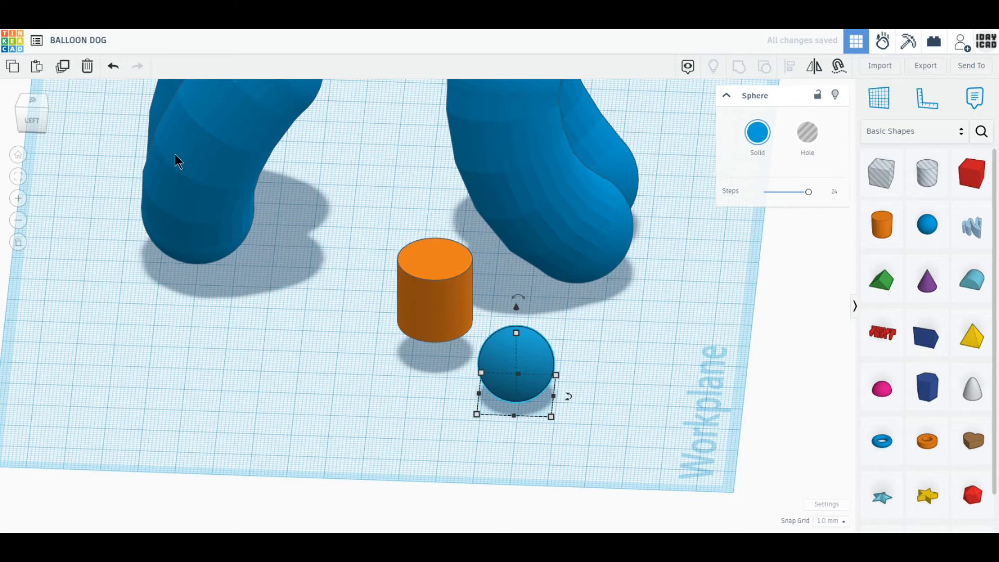
- Duplicate the sphere and raise the copy 20 mm above the original
click(63, 67)
drag(516, 307, 516, 260)
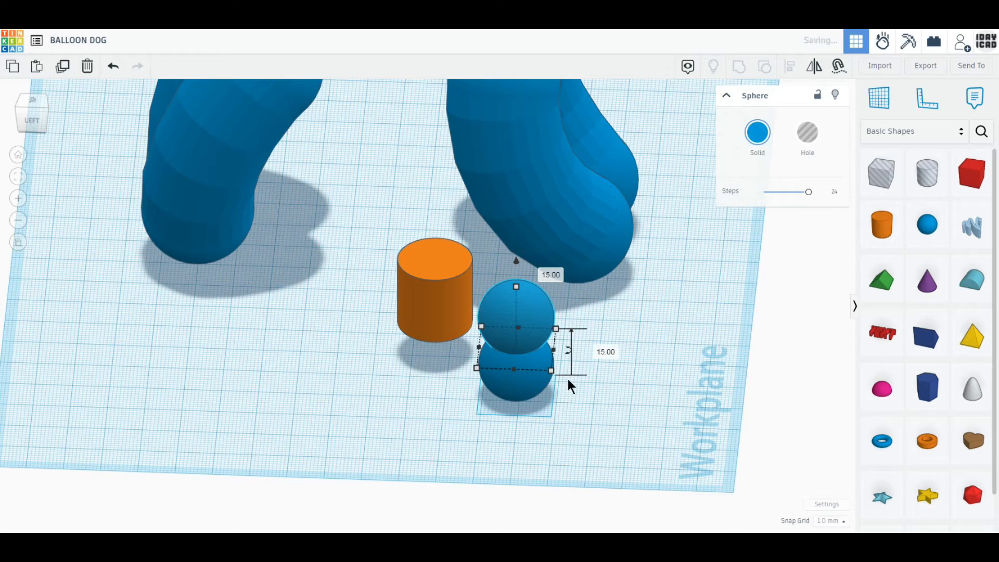
click(605, 352)
text(20)
key(Return)
- Center the cylinder and both spheres on each other in both horizontal directions and group them into a capsule
drag(424, 322, 424, 324)
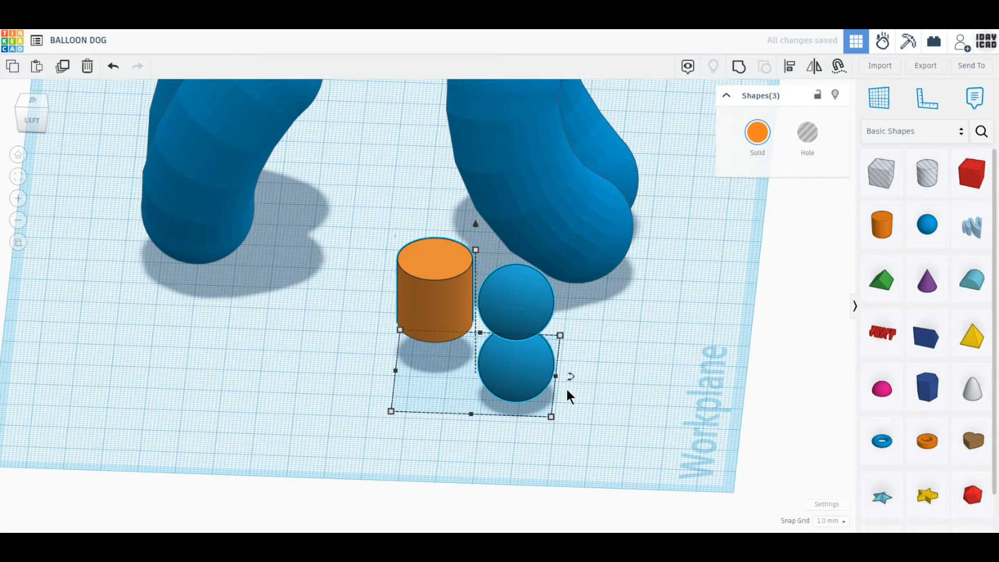
click(791, 69)
click(470, 419)
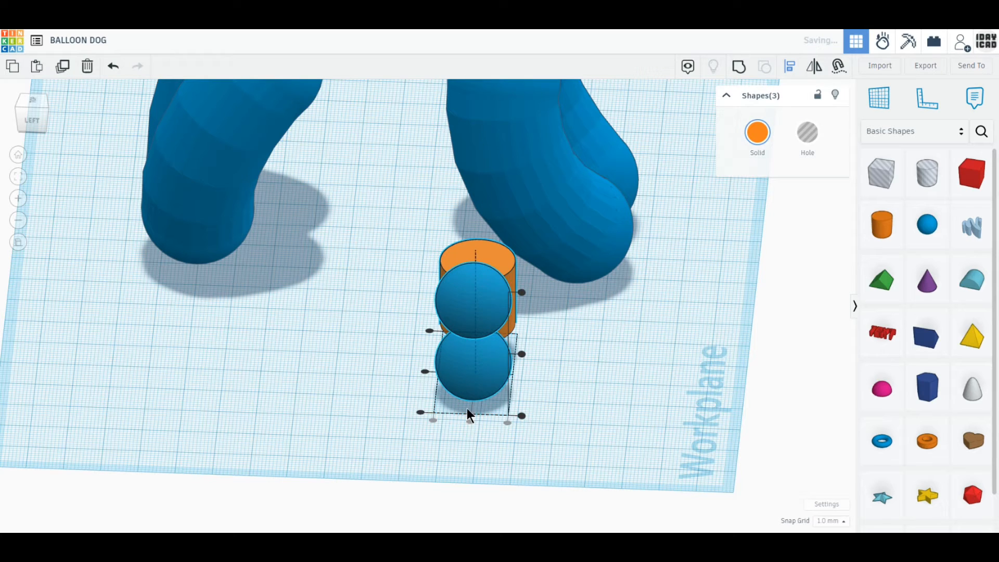
click(424, 371)
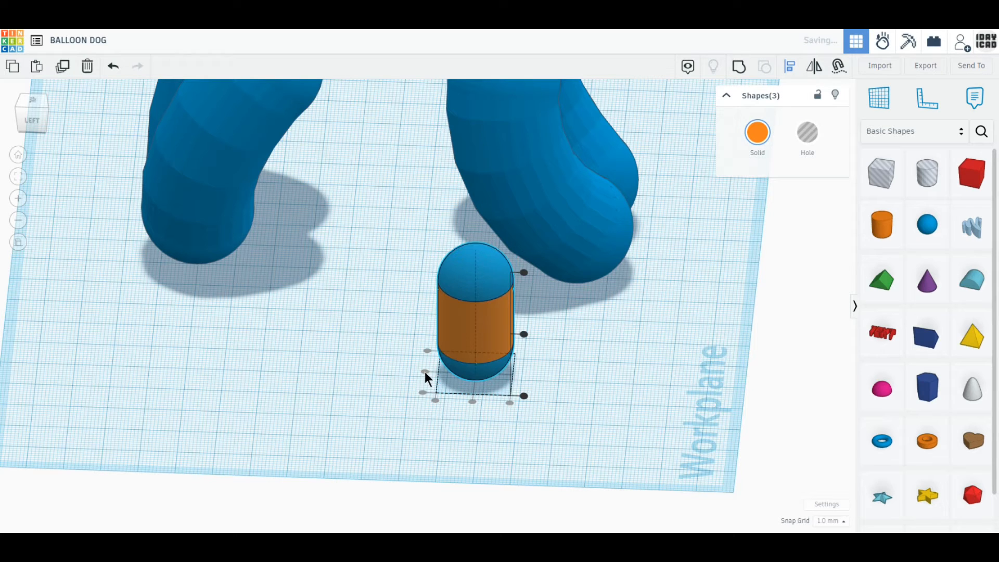
click(741, 68)
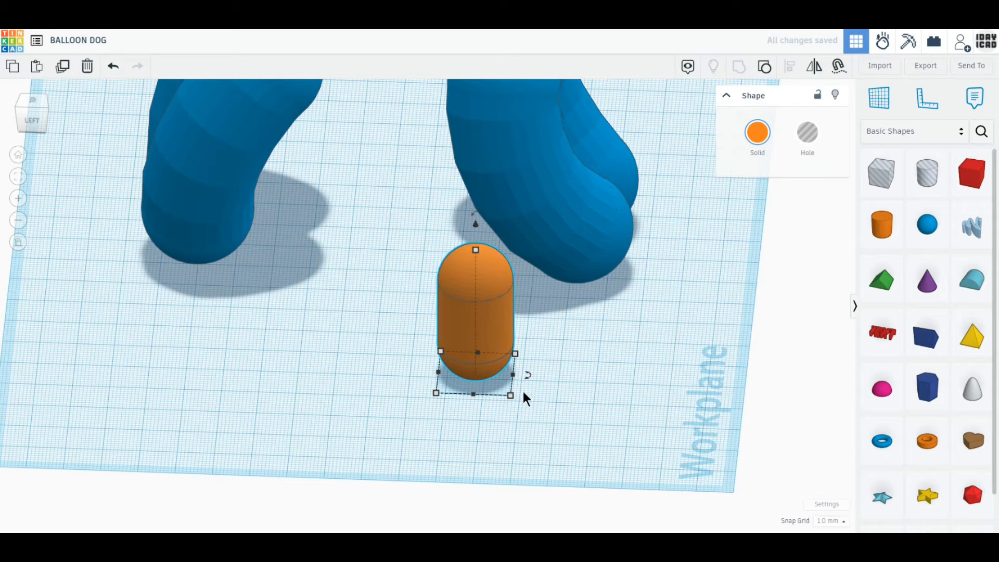
- Scale the capsule proportionally to a 30 × 30 mm base
drag(510, 396, 517, 402)
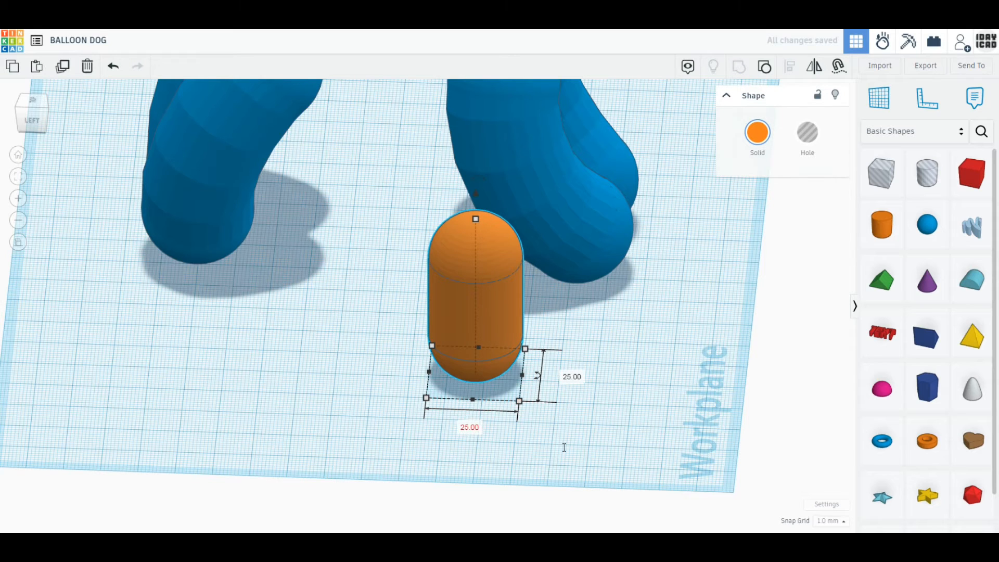
key(Tab)
text(30)
key(Return)
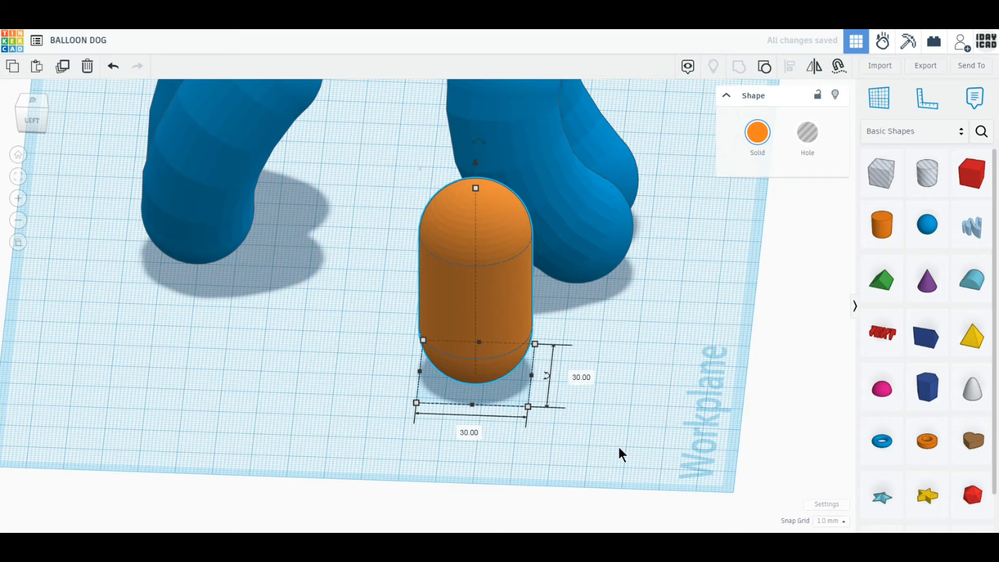
- Rotate the capsule 90° clockwise so it lies horizontally along the dog's body direction
scroll(619, 448, down, 5)
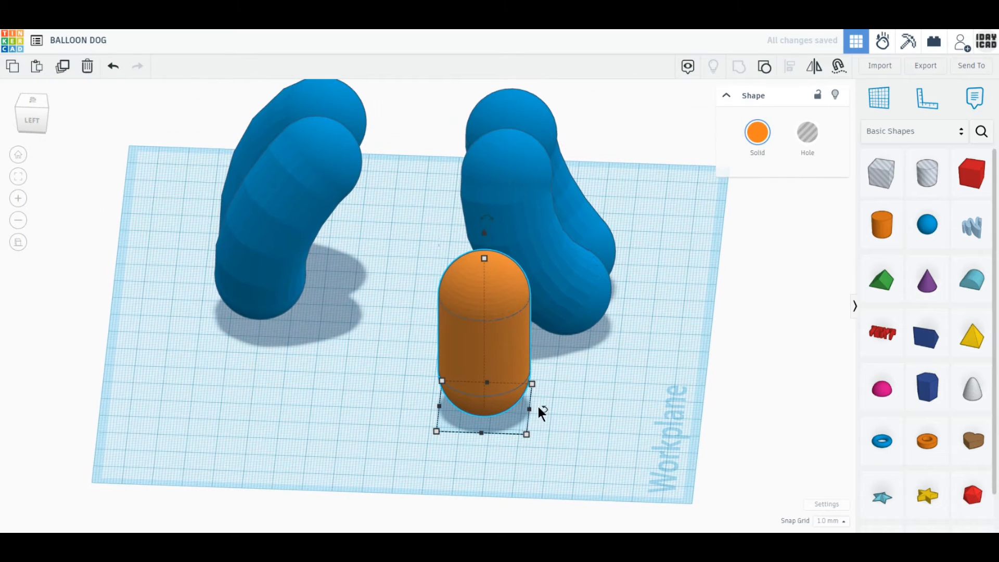
drag(487, 219, 571, 302)
click(661, 396)
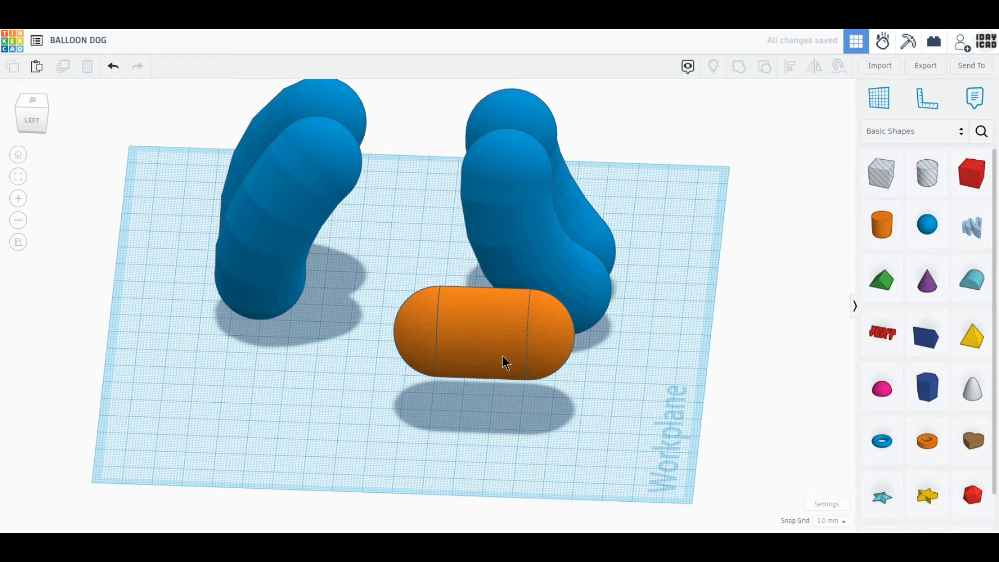
- Inside the capsule group, set the cylinder's length to 40 mm
click(502, 355)
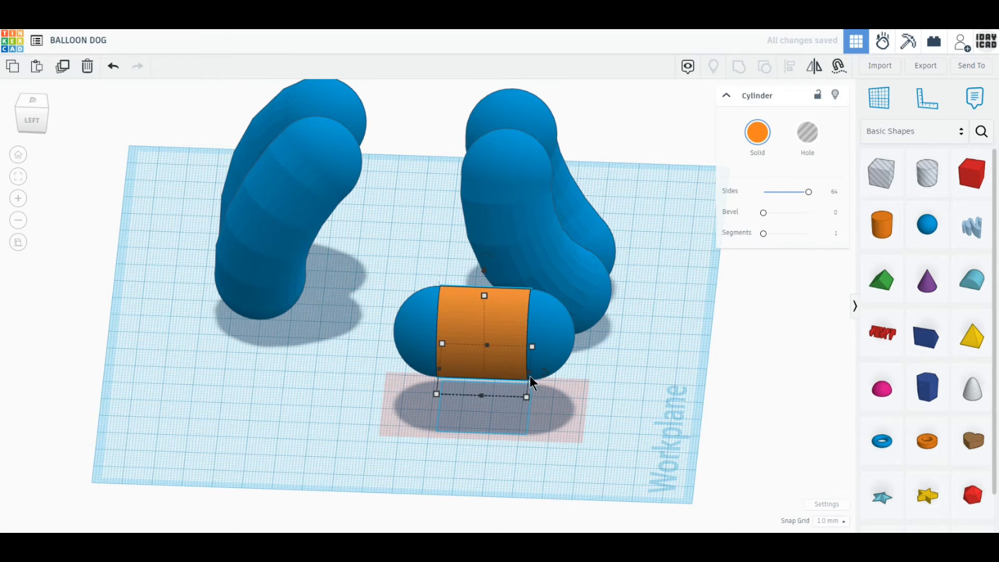
drag(527, 372, 547, 380)
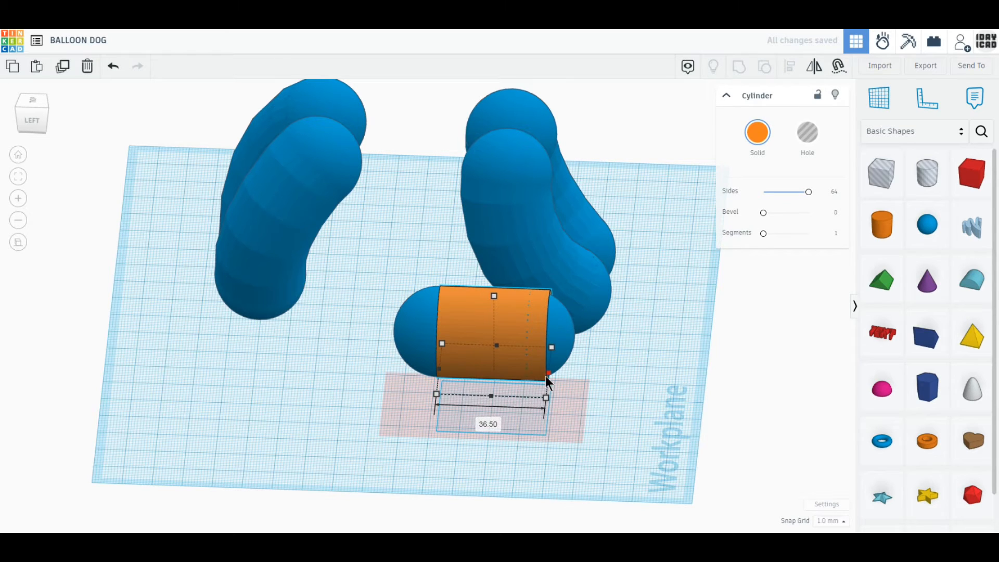
click(489, 423)
text(40)
key(Return)
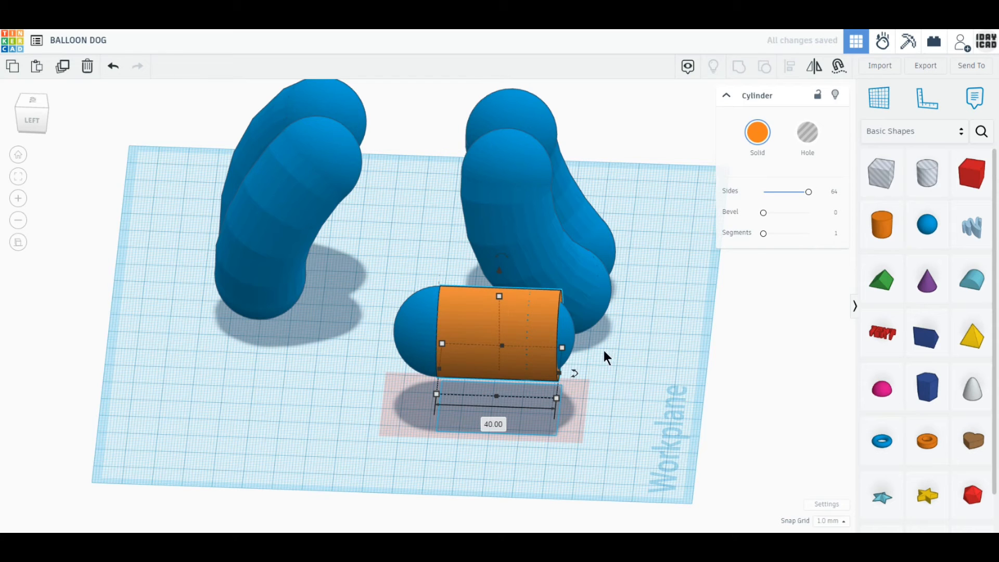
- Move the right sphere outward to cap the lengthened cylinder's end, and ungroup the capsule
drag(568, 334, 598, 337)
click(33, 101)
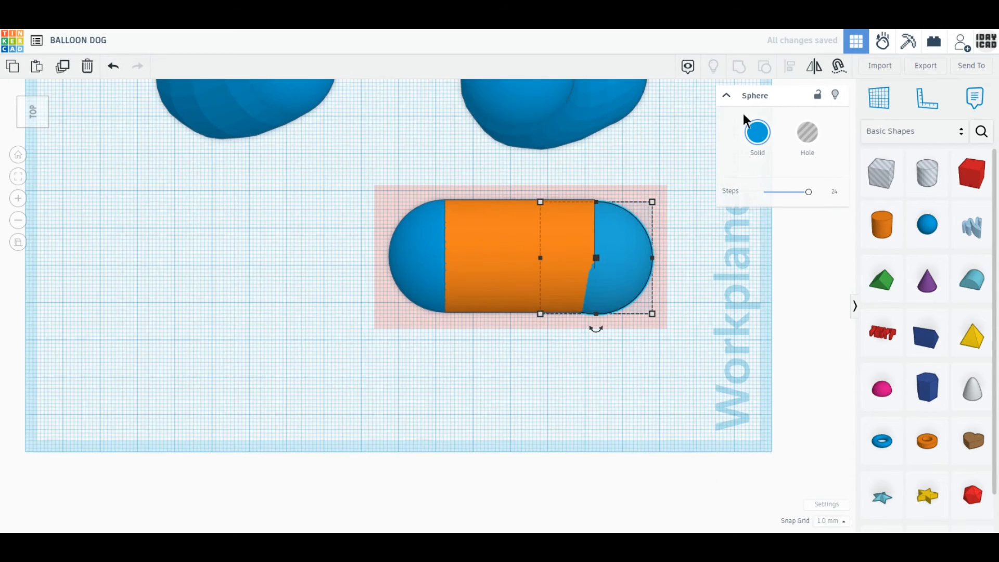
click(647, 334)
click(739, 67)
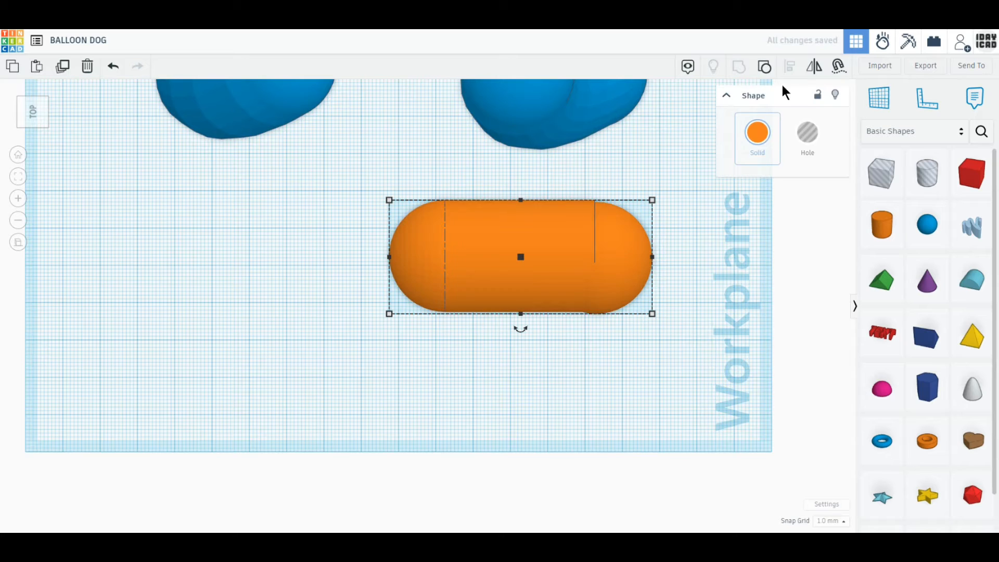
click(765, 69)
- Nudge the cylinder by 1 mm and the right sphere slightly so the capsule's parts line up, and group all three
scroll(447, 286, up, 3)
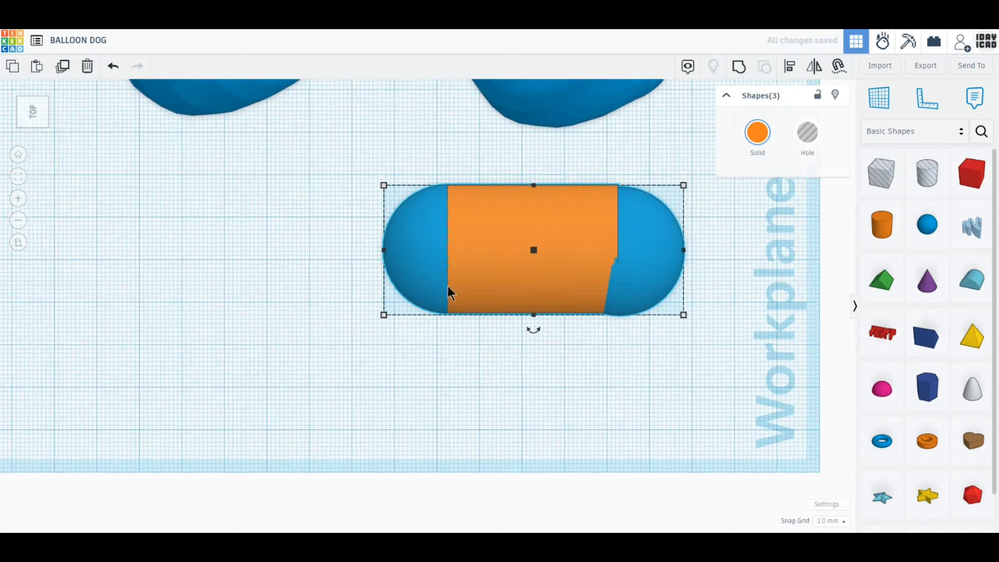
mouse_move(410, 256)
mouse_down()
mouse_move(383, 248)
mouse_move(406, 267)
mouse_move(406, 259)
mouse_up()
click(451, 310)
click(397, 260)
drag(520, 261, 514, 258)
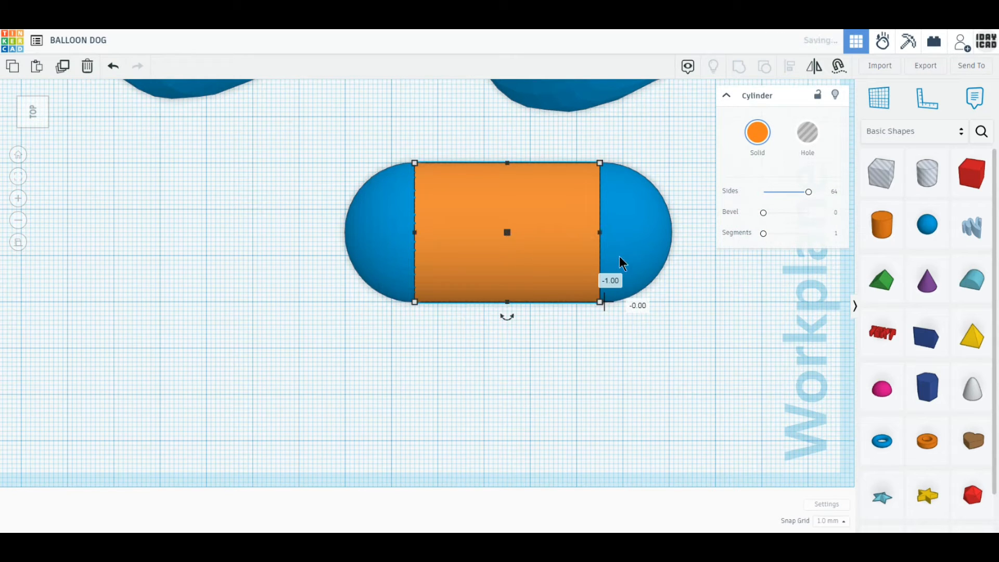
drag(630, 252, 630, 245)
drag(647, 373, 343, 233)
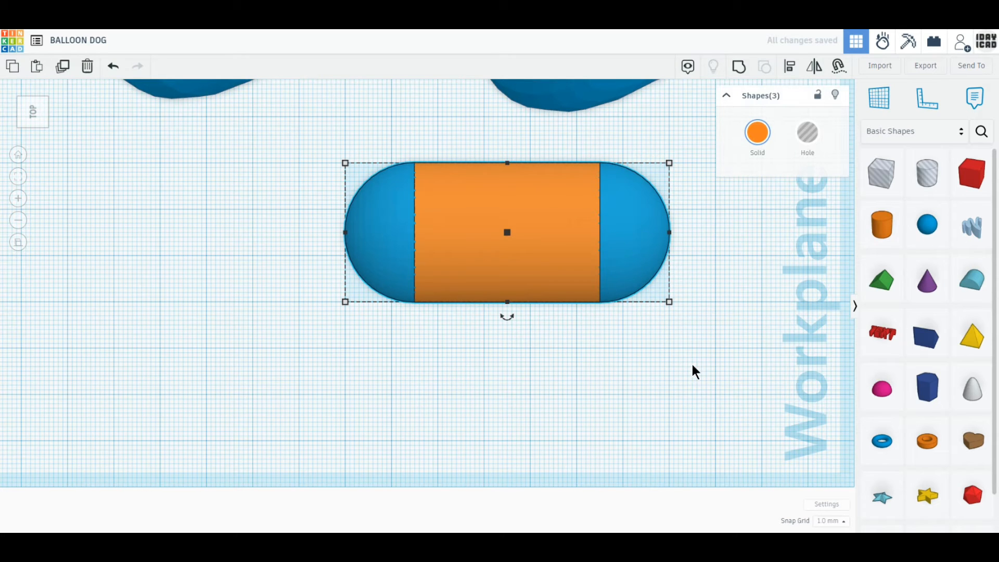
click(738, 68)
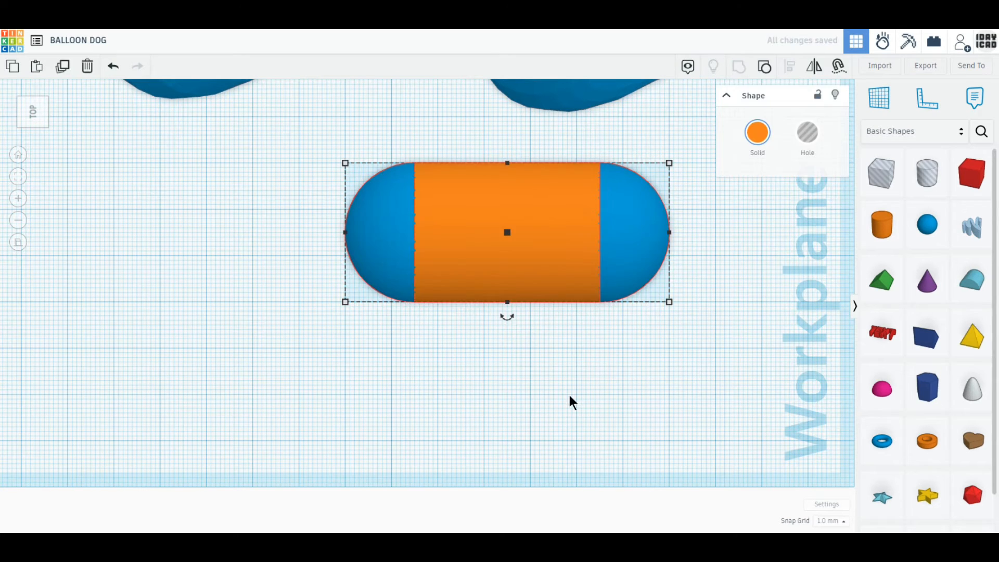
- Move the capsule between the two leg pairs so its ends overlap them as the dog's body
scroll(569, 393, down, 2)
middle_drag(416, 292, 490, 433)
scroll(541, 489, down, 2)
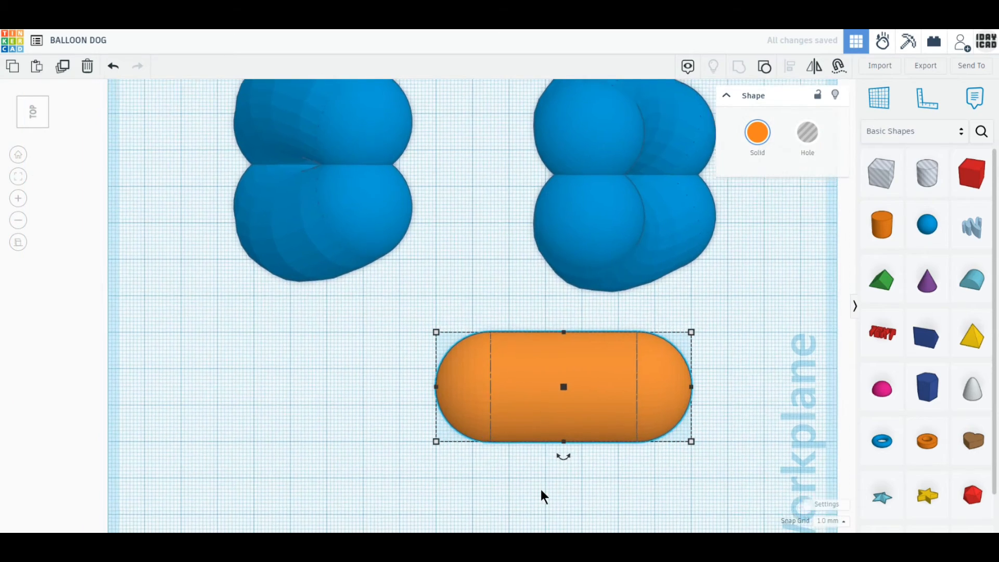
right_drag(520, 439, 516, 424)
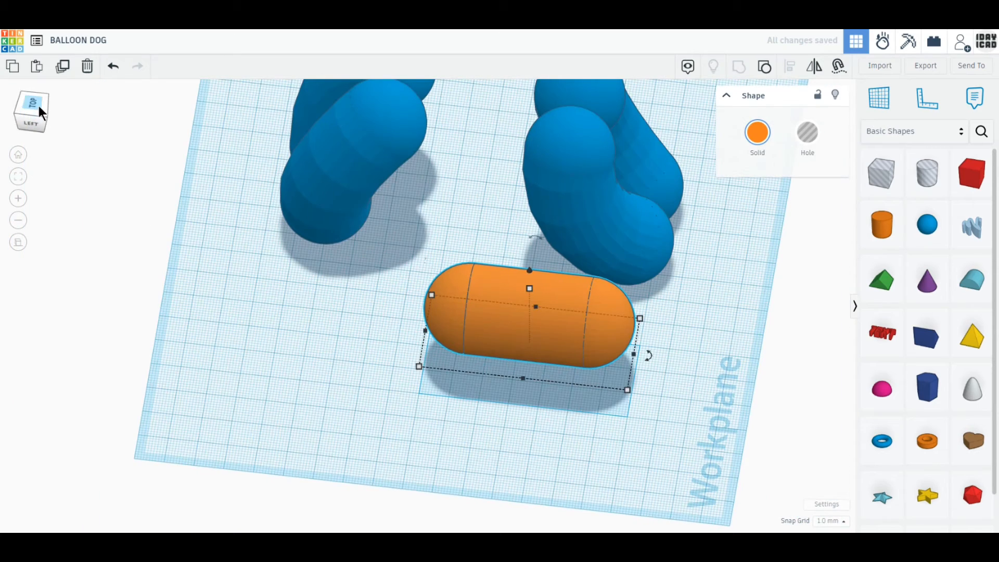
click(40, 109)
drag(520, 385, 442, 209)
- Align the body capsule and both leg pairs on a common centreline across the dog's width
drag(216, 129, 721, 182)
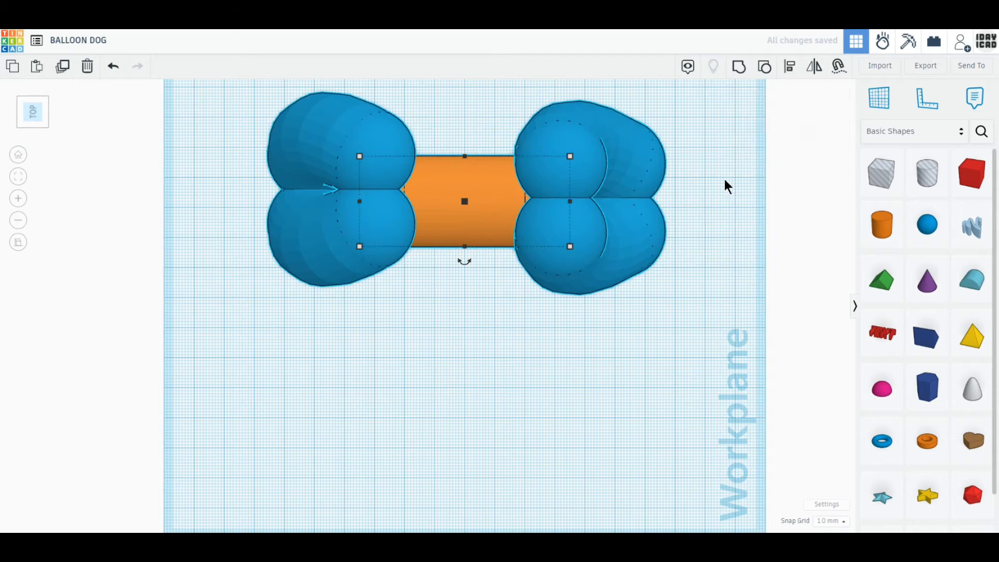
click(790, 68)
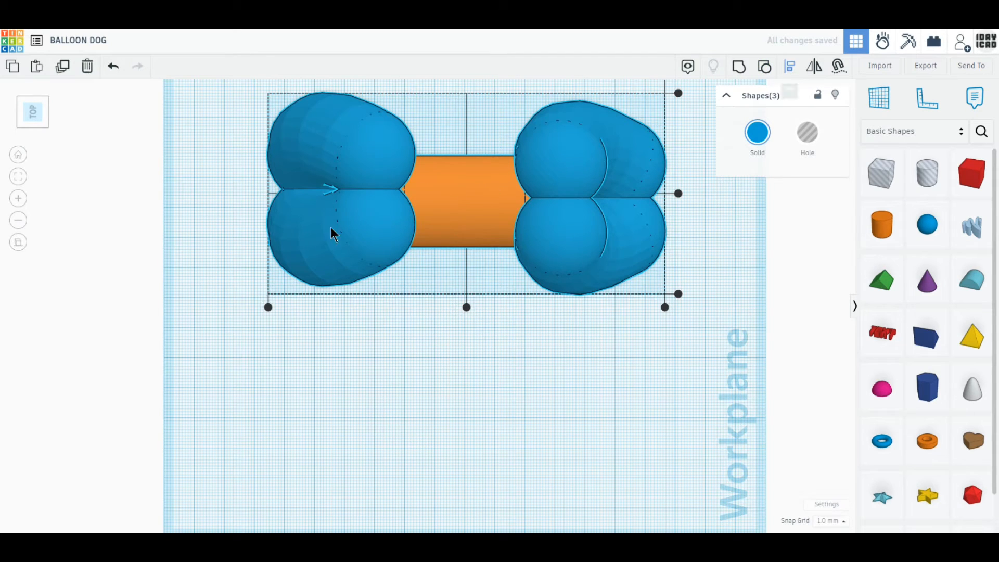
click(678, 194)
click(701, 348)
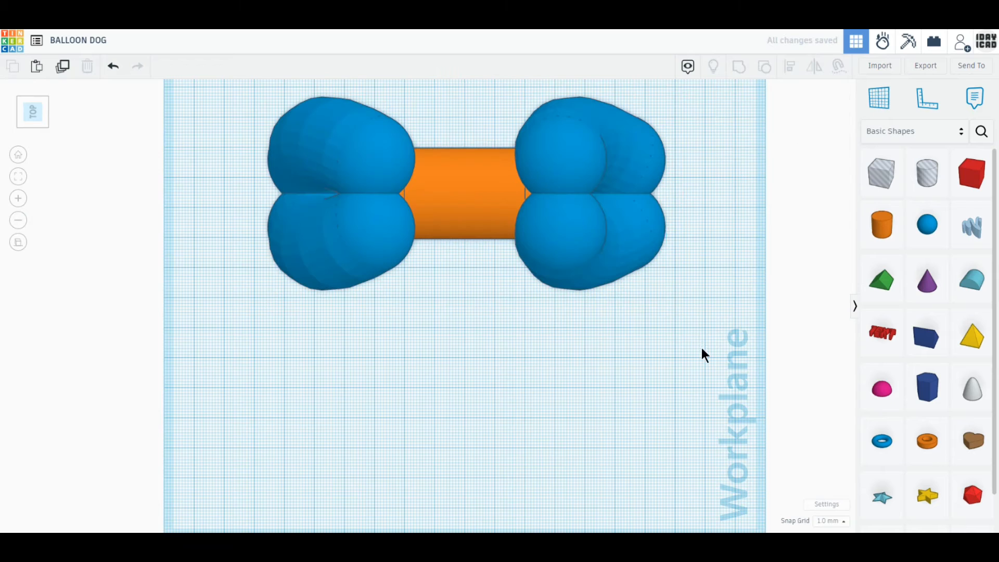
- Move the body and both leg pairs together about 14.6 mm across the workplane towards its middle
drag(703, 349, 286, 119)
drag(625, 260, 615, 301)
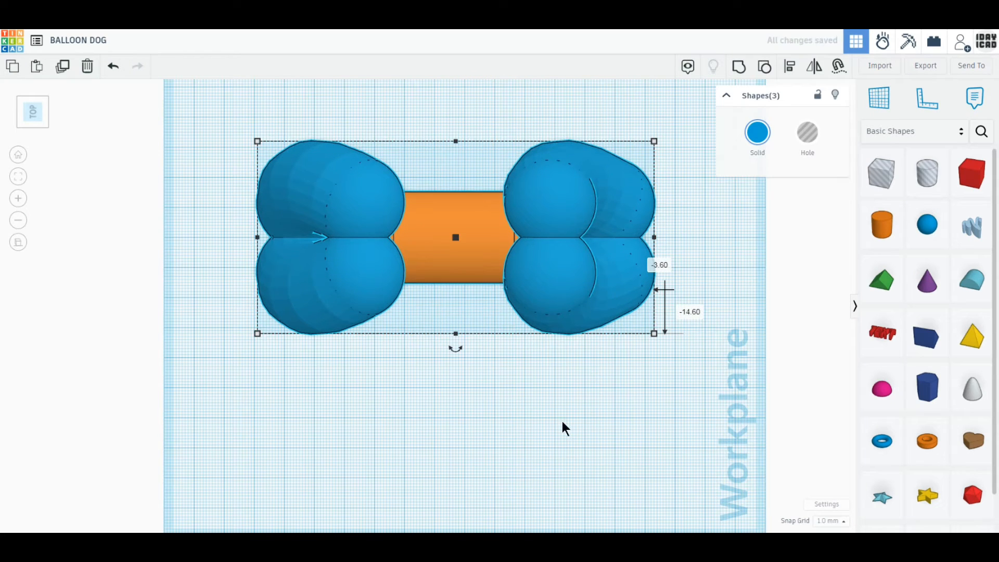
click(562, 424)
- Raise the body capsule to 65 mm above the workplane so it sits on top of the legs
right_drag(562, 424, 483, 457)
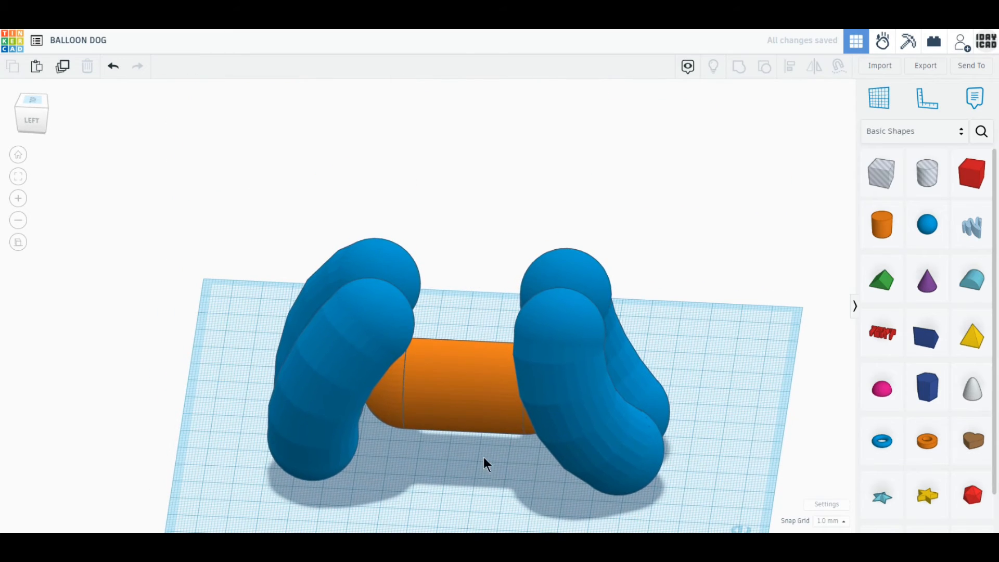
click(478, 393)
drag(467, 324, 485, 200)
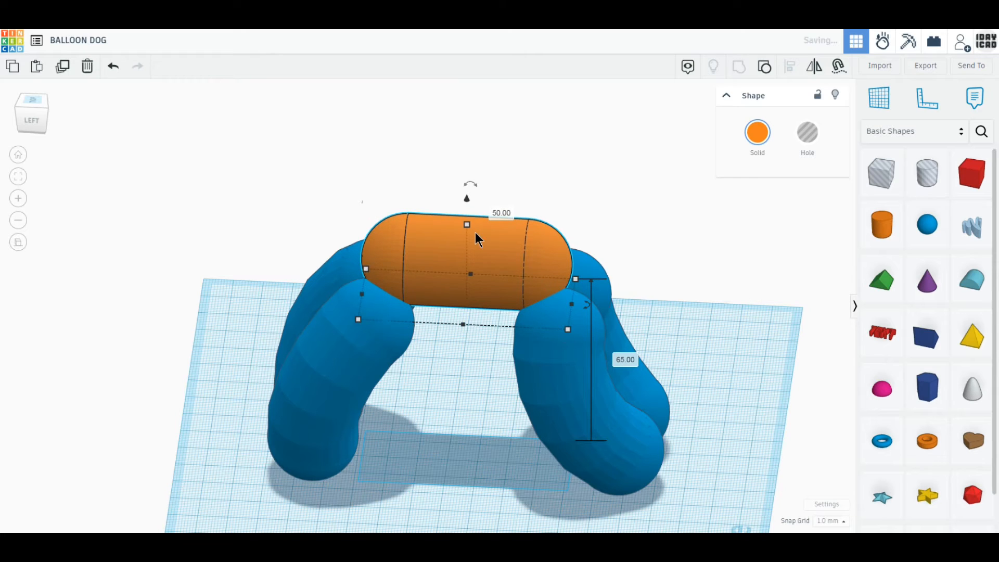
- Duplicate the body capsule twice, lining the copies up end to end behind the hind legs
click(62, 72)
drag(511, 262, 300, 247)
click(64, 75)
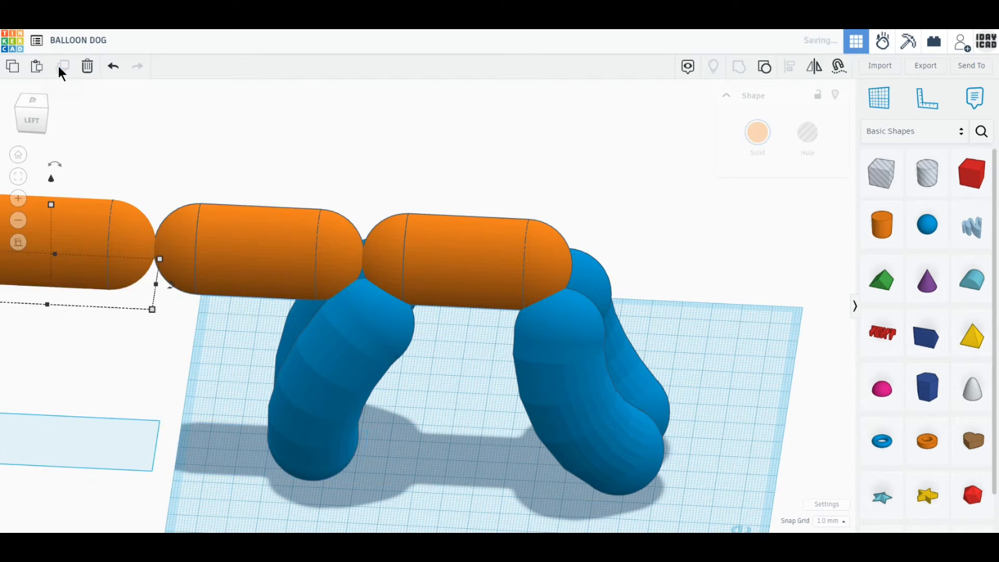
middle_drag(133, 273, 445, 345)
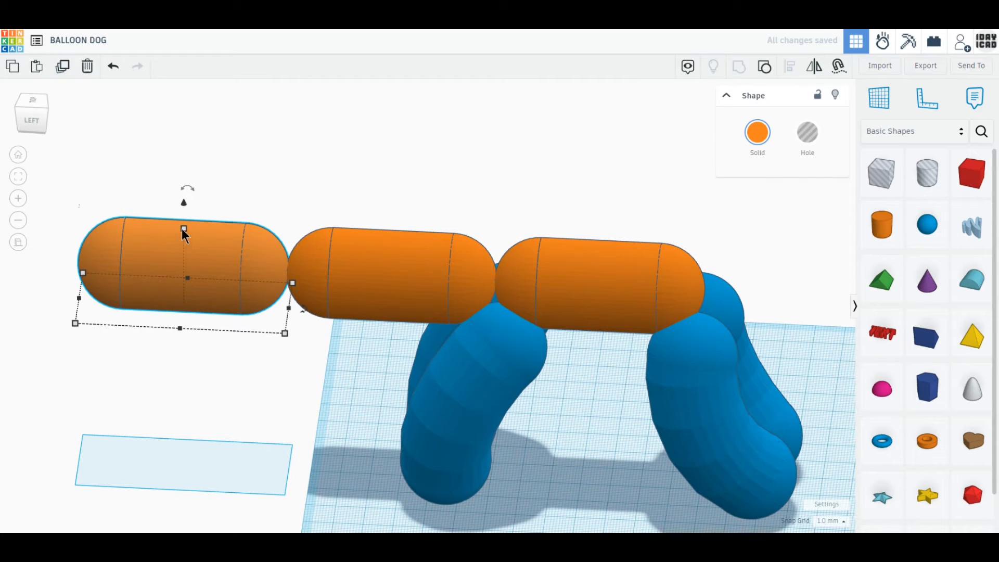
- Set the rearmost capsule's height and width to 4 mm each to make a thin tail tip
click(183, 229)
text(4)
key(Return)
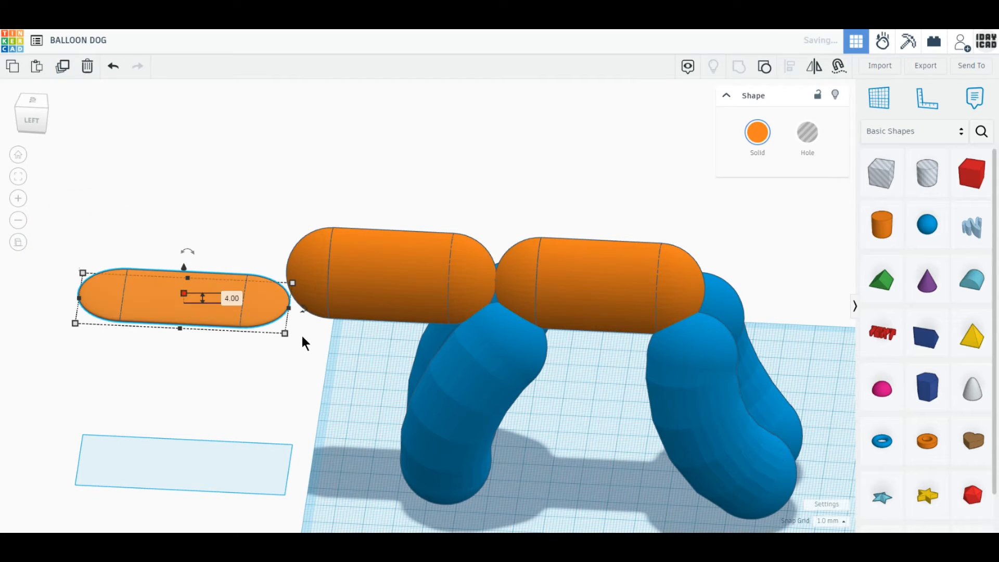
click(286, 333)
click(339, 311)
text(4)
key(Return)
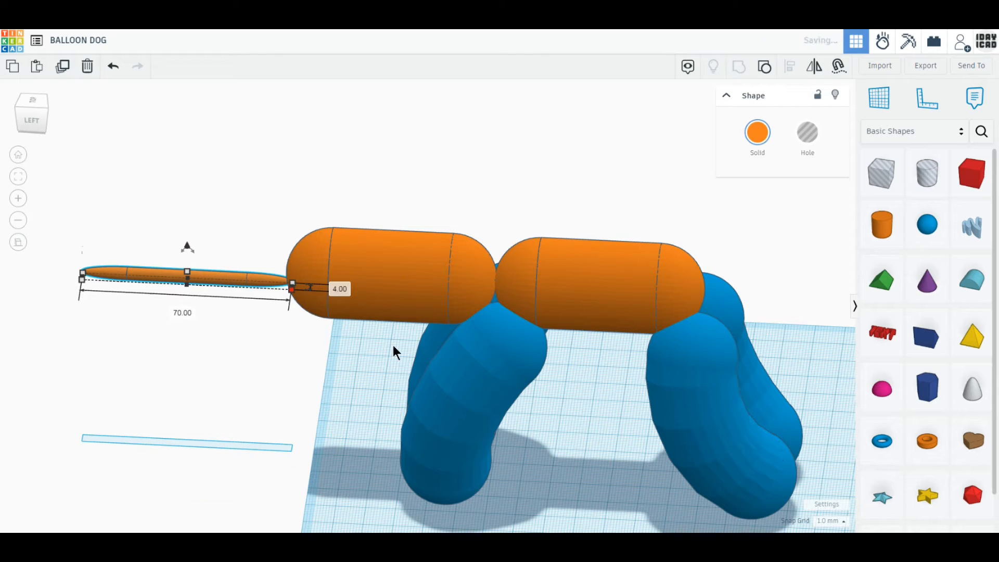
- Slide the thin tip into the rear capsule, centre the two in width and height, and group them as the tail
drag(225, 281, 336, 296)
drag(345, 348, 281, 225)
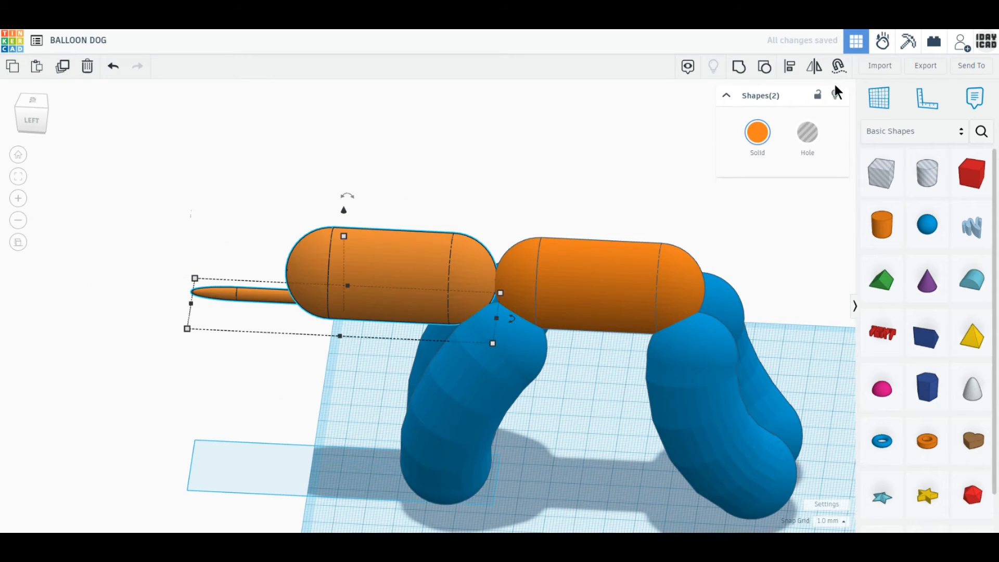
click(790, 69)
click(178, 302)
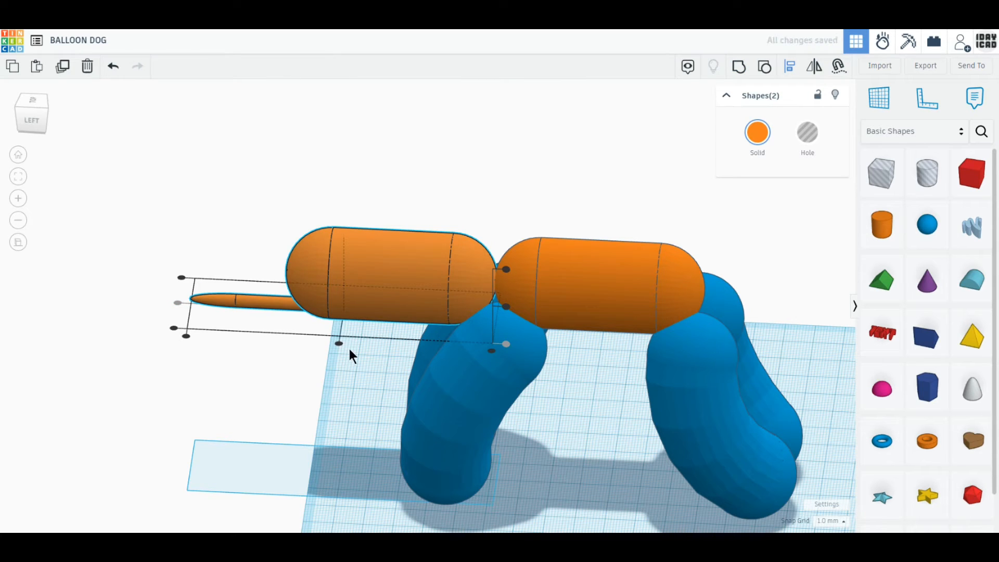
click(506, 307)
click(350, 393)
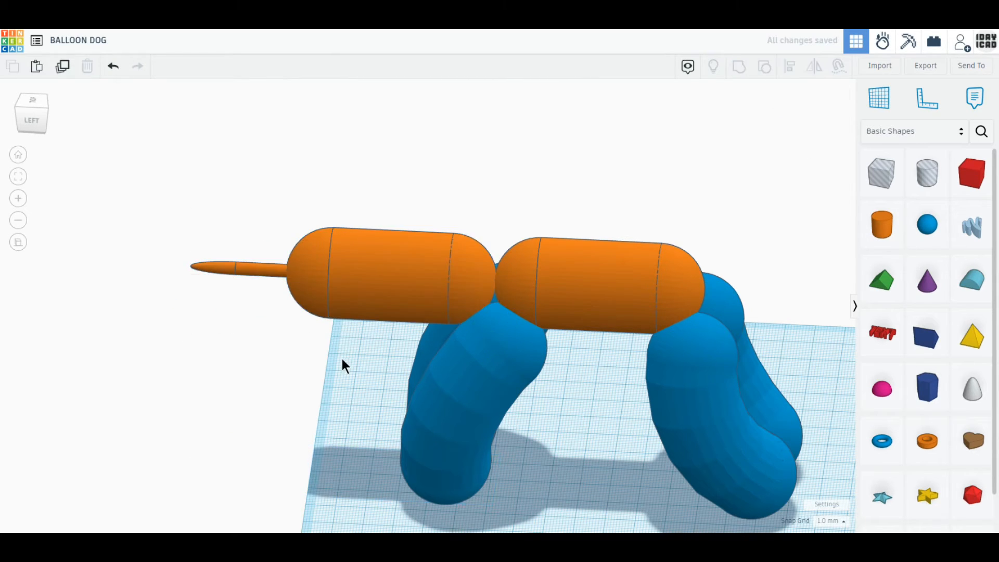
drag(342, 359, 191, 211)
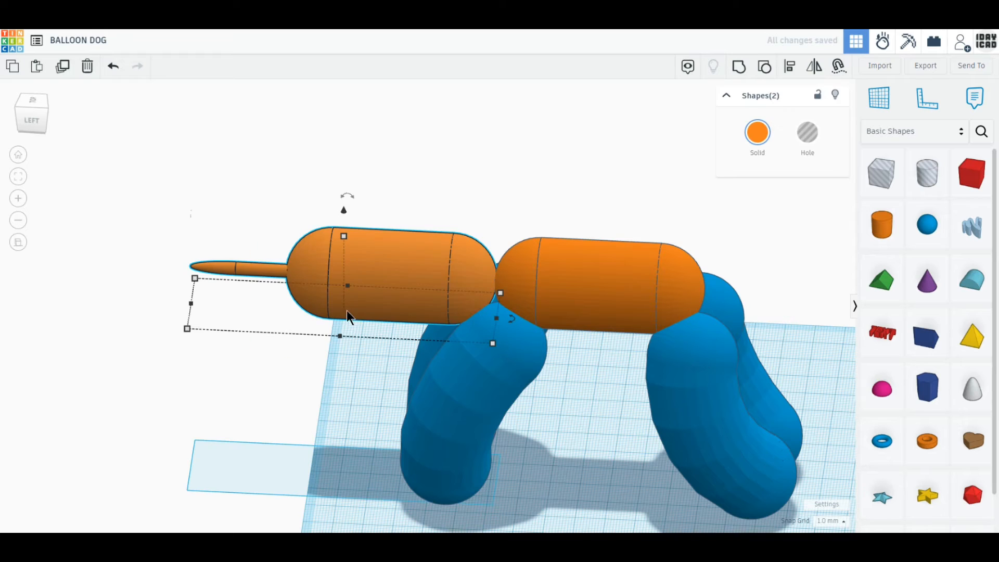
click(739, 74)
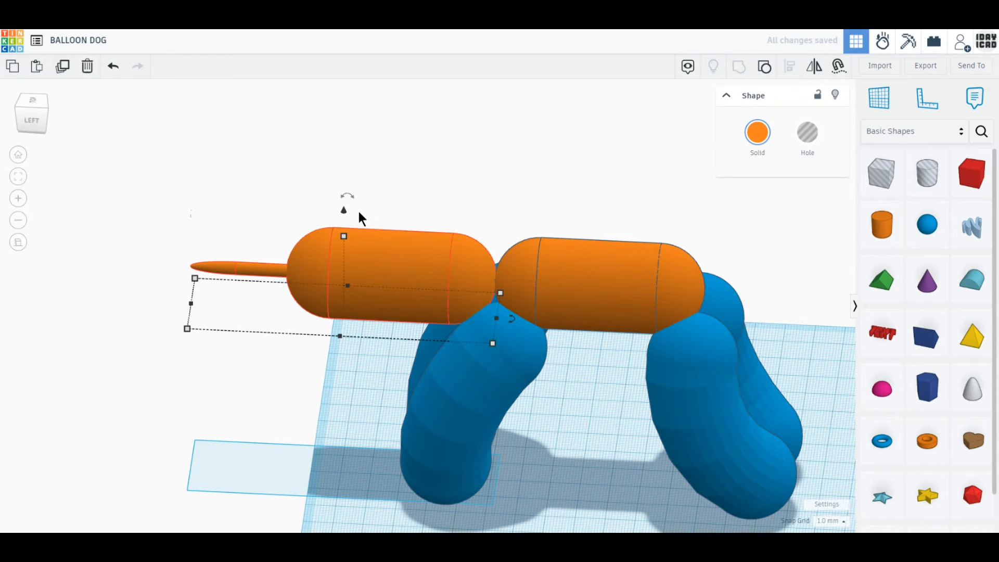
- Tilt the tail upward and place it against the body's rear end at 66 mm above the workplane
mouse_move(348, 197)
drag(347, 196, 388, 211)
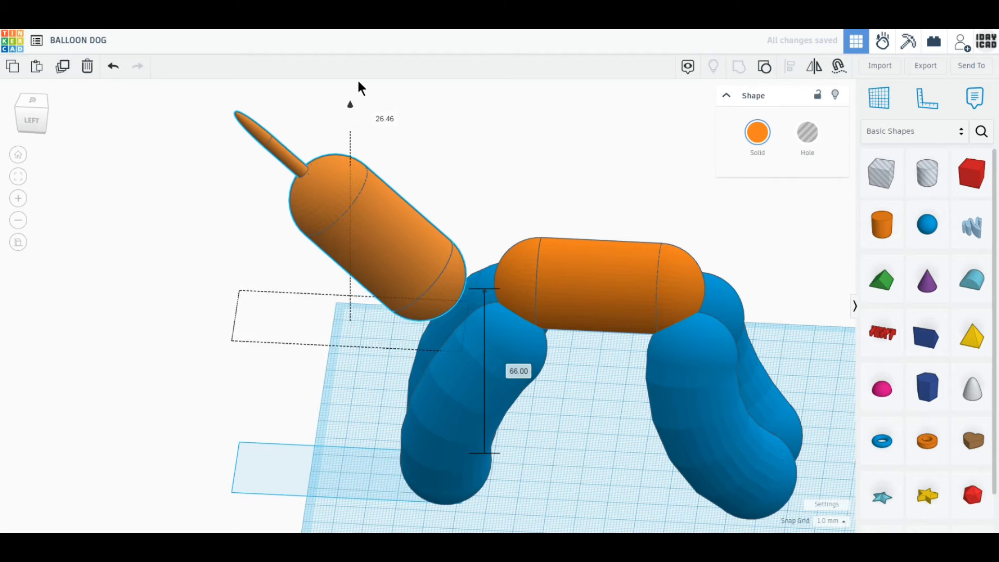
drag(420, 243, 465, 251)
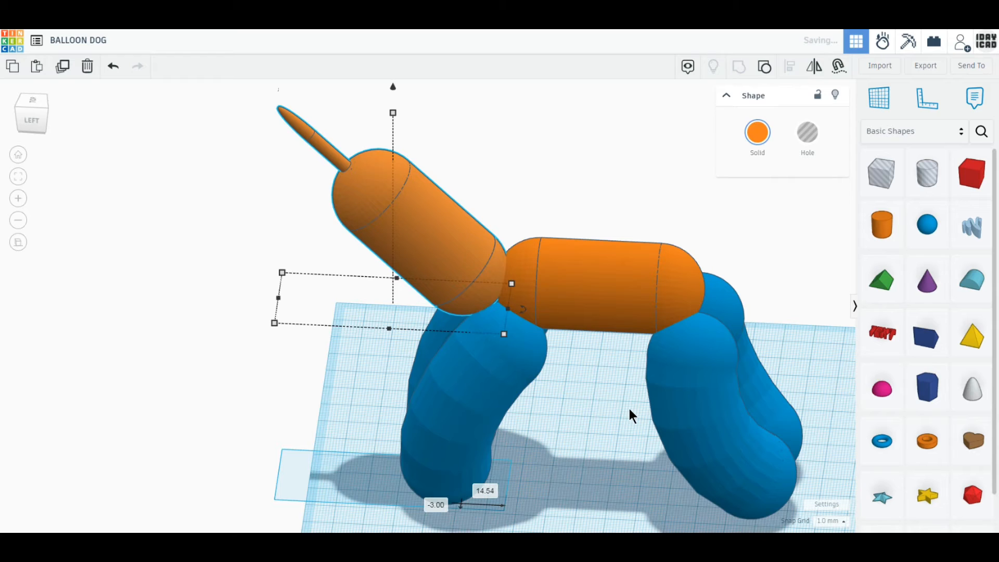
- Duplicate the body capsule and move the copy forward so it extends past the front legs
click(598, 304)
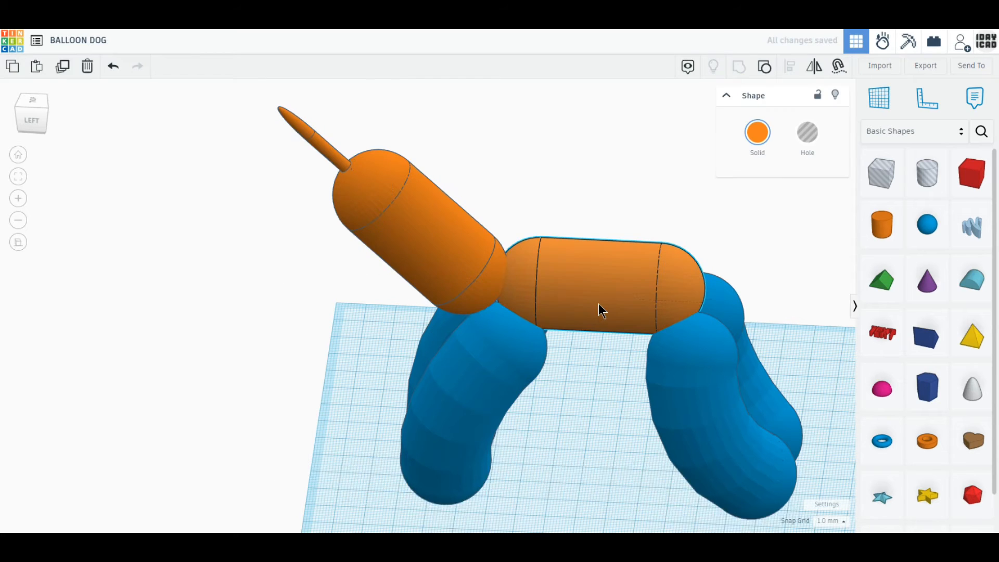
click(67, 74)
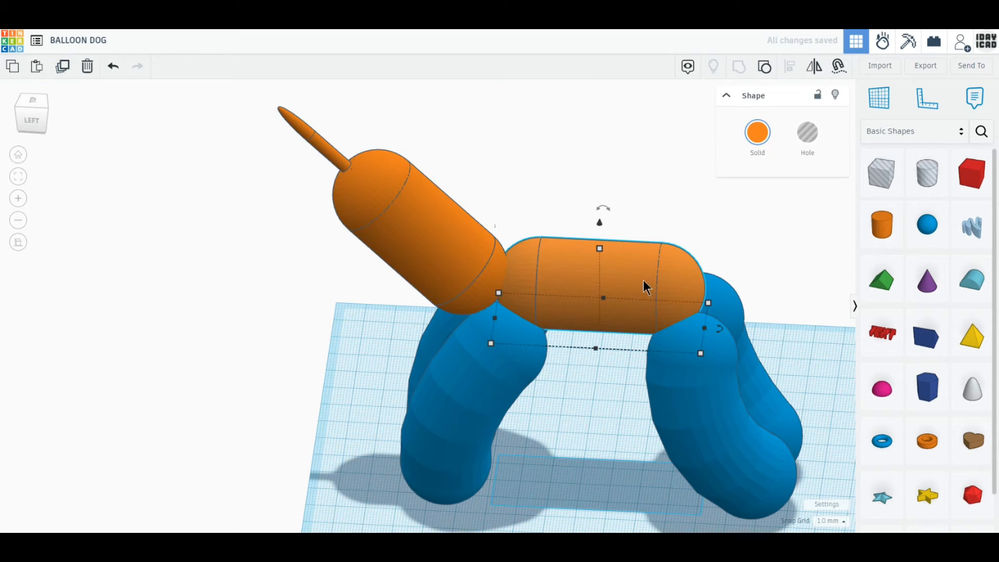
drag(643, 280, 784, 288)
middle_drag(589, 347, 424, 368)
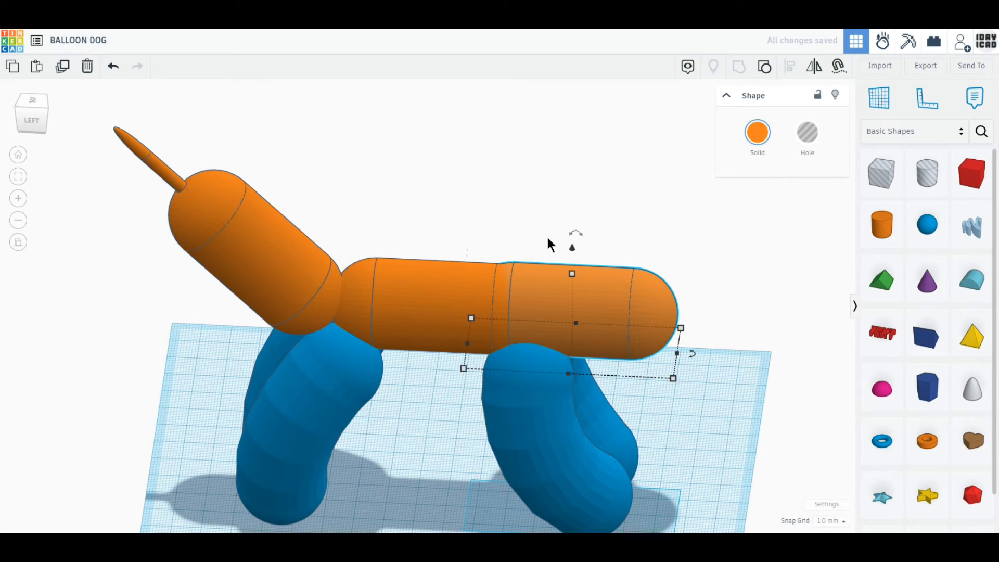
- Rotate the front capsule by -67.5° and position it at 65 mm height against the body's front end as the neck
drag(578, 231, 537, 266)
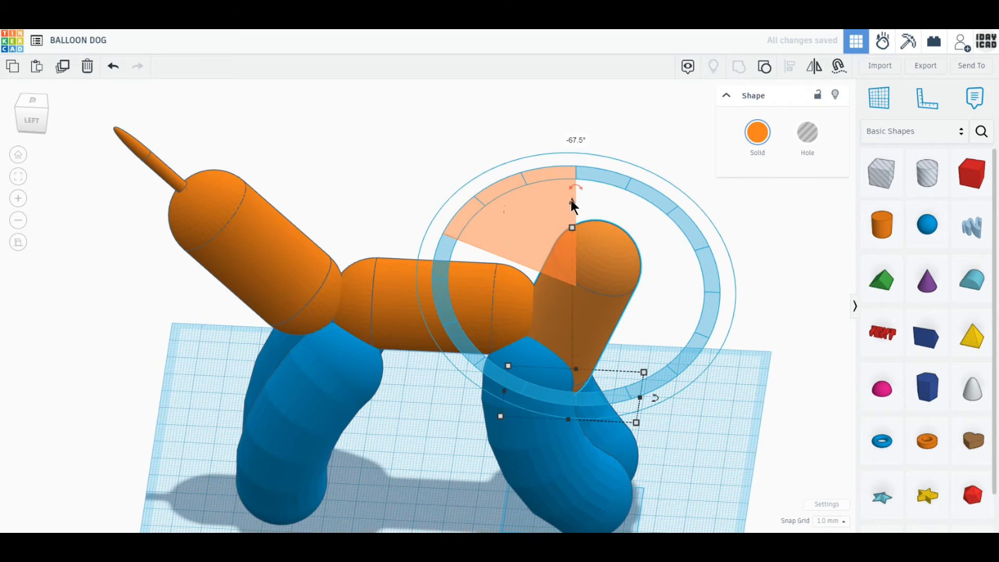
drag(573, 201, 582, 152)
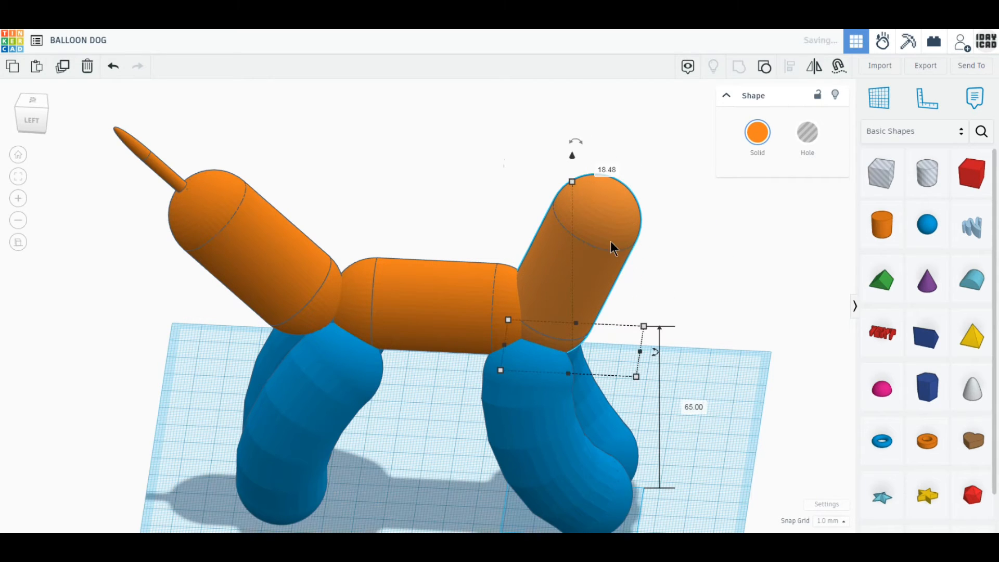
drag(611, 243, 630, 244)
- Duplicate the body capsule and place the copy horizontally at the top of the neck as the head
click(445, 321)
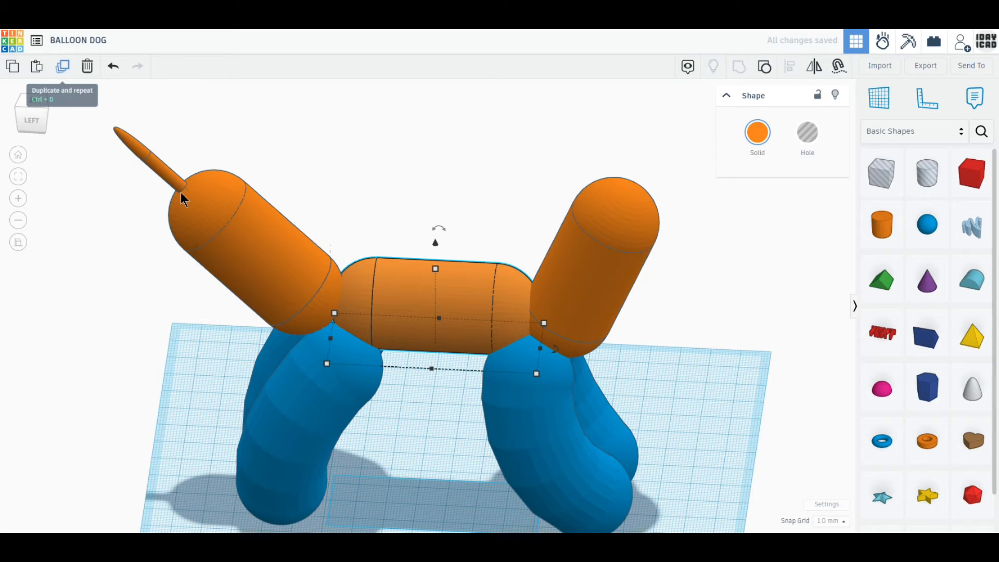
click(62, 74)
drag(376, 308, 634, 327)
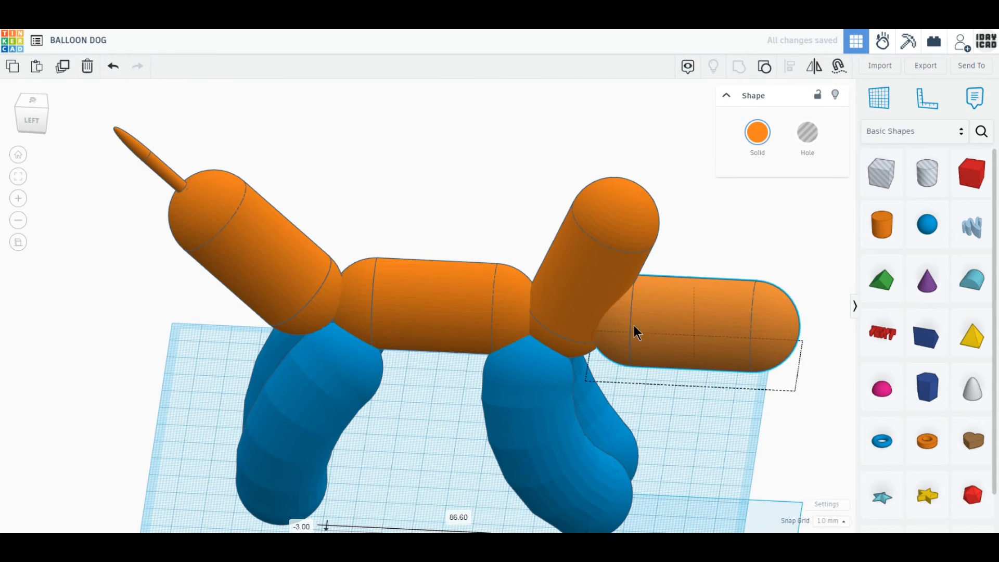
drag(694, 259, 689, 144)
drag(691, 201, 692, 201)
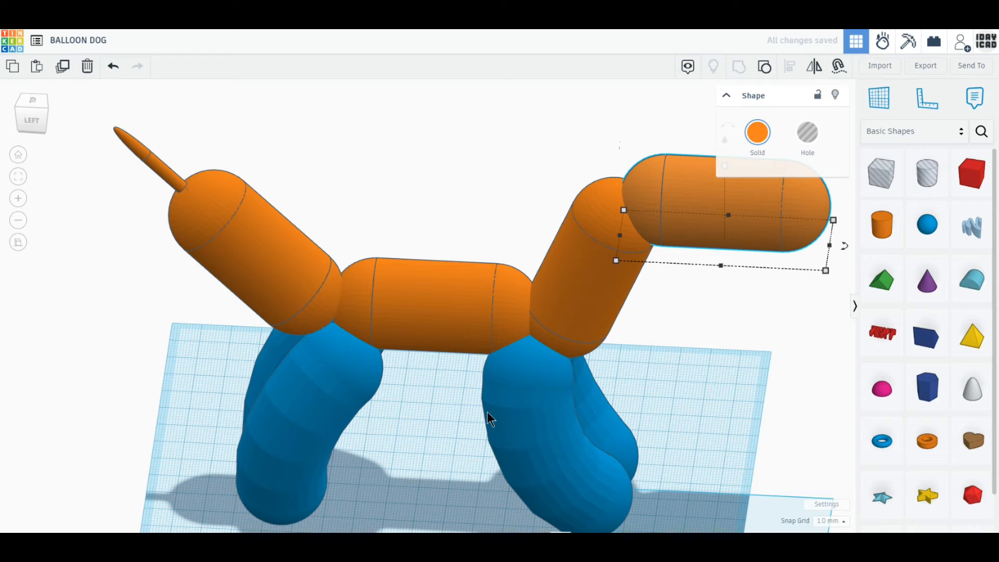
- Duplicate the front leg pair and raise the copy to the back of the head as the ears
click(514, 416)
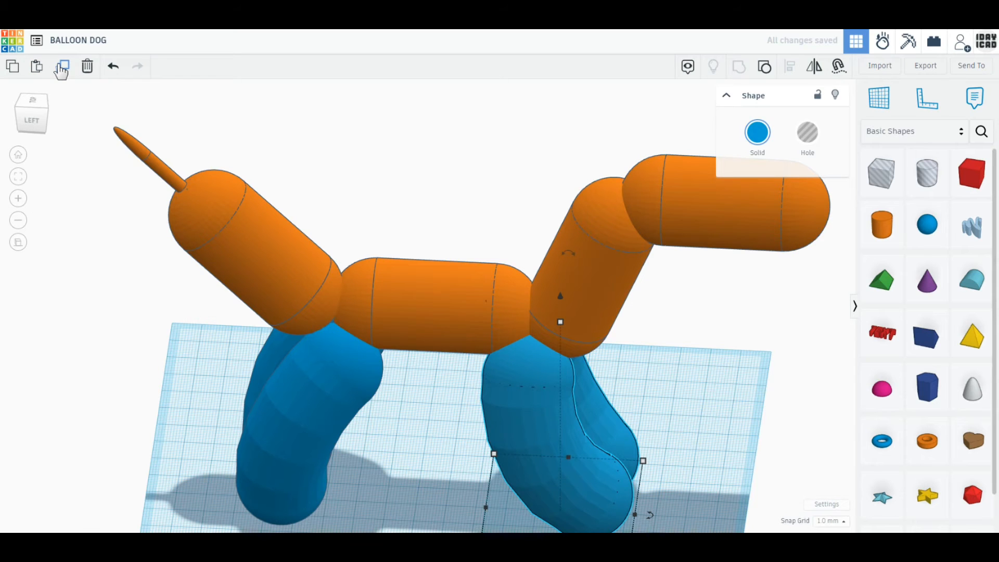
scroll(337, 293, down, 1)
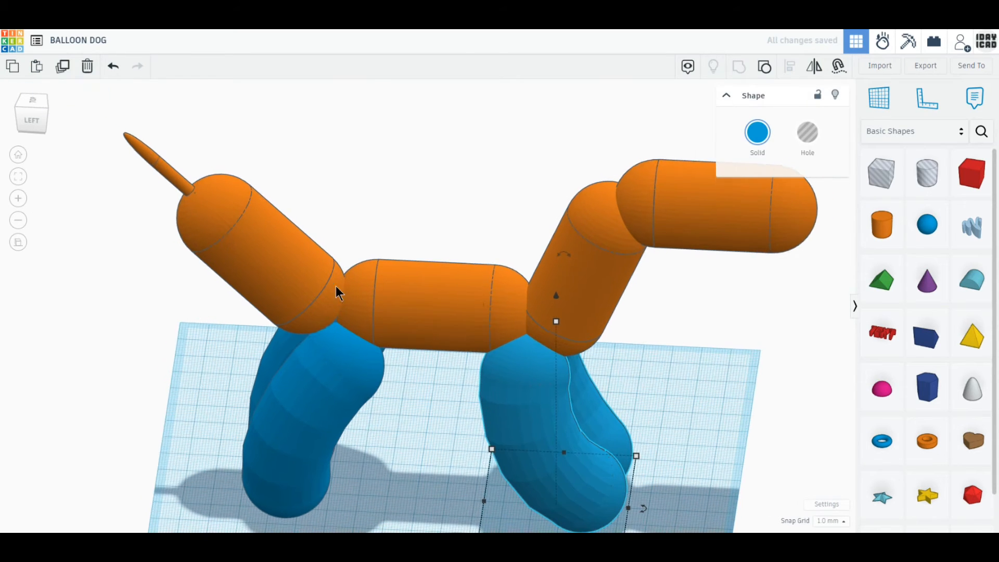
scroll(423, 306, down, 2)
drag(535, 295, 528, 56)
middle_drag(667, 331, 598, 358)
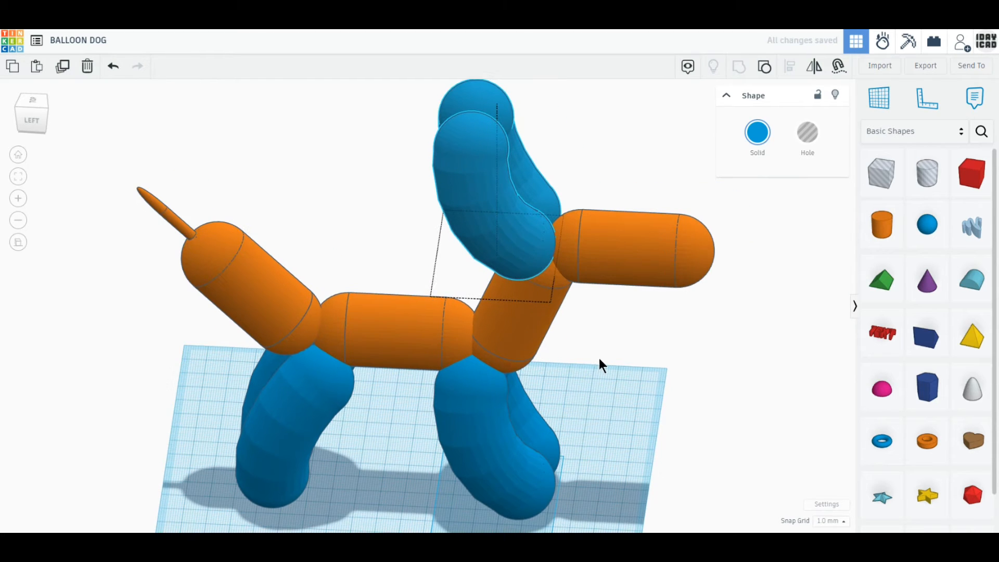
right_drag(613, 394, 542, 452)
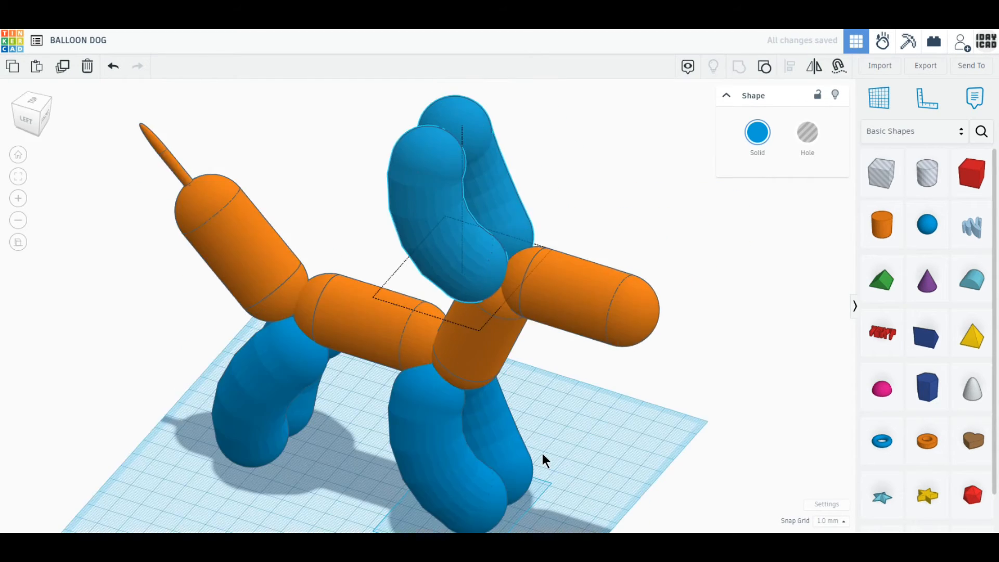
- Select all seven shapes of the dog and align them on a common centreline across its width
drag(142, 162, 514, 363)
middle_drag(648, 441, 637, 383)
scroll(643, 367, down, 2)
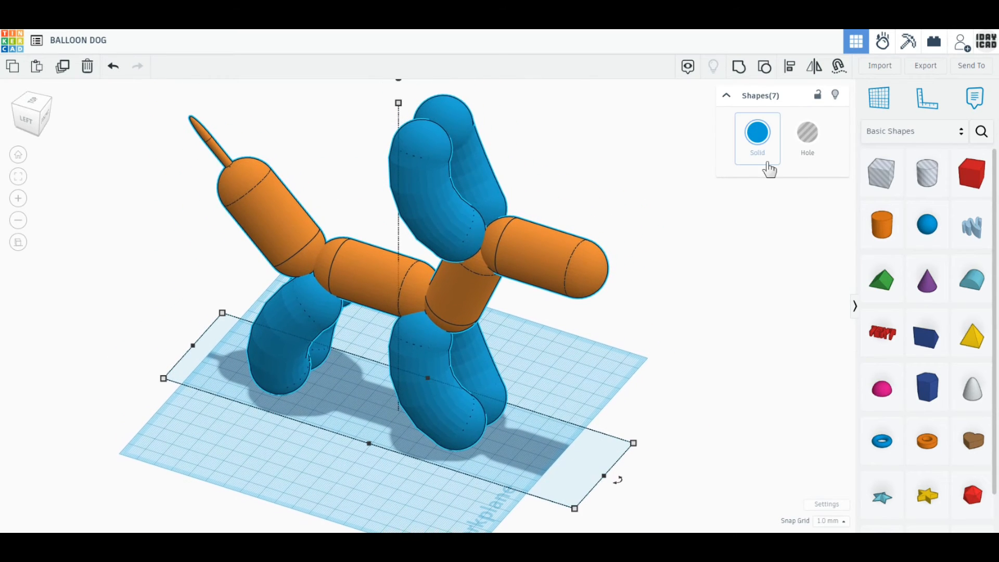
click(790, 68)
click(181, 343)
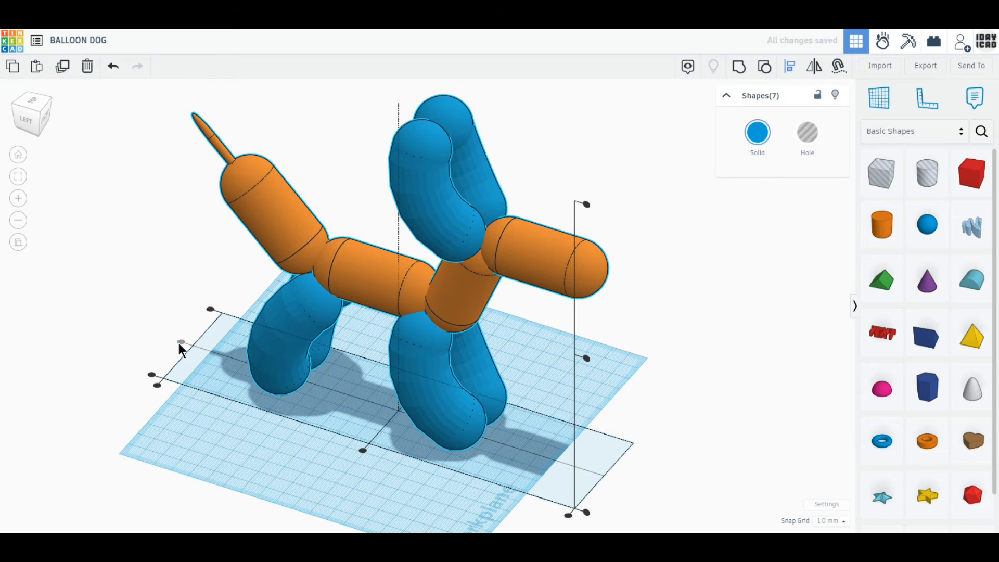
click(647, 391)
- Nudge the hind leg pair 4 mm backward, further under the tail
right_drag(647, 390, 404, 406)
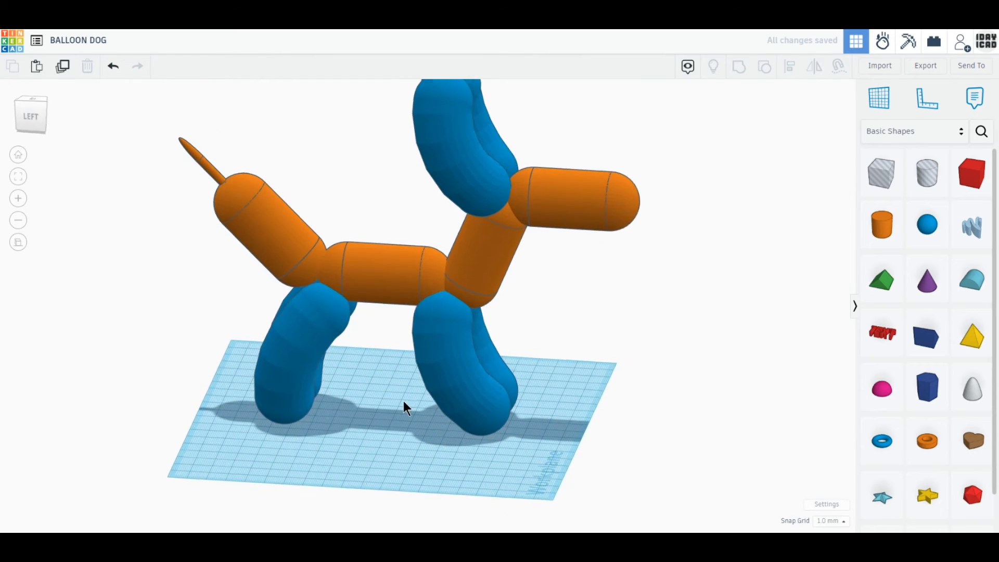
click(324, 323)
right_drag(324, 322, 379, 451)
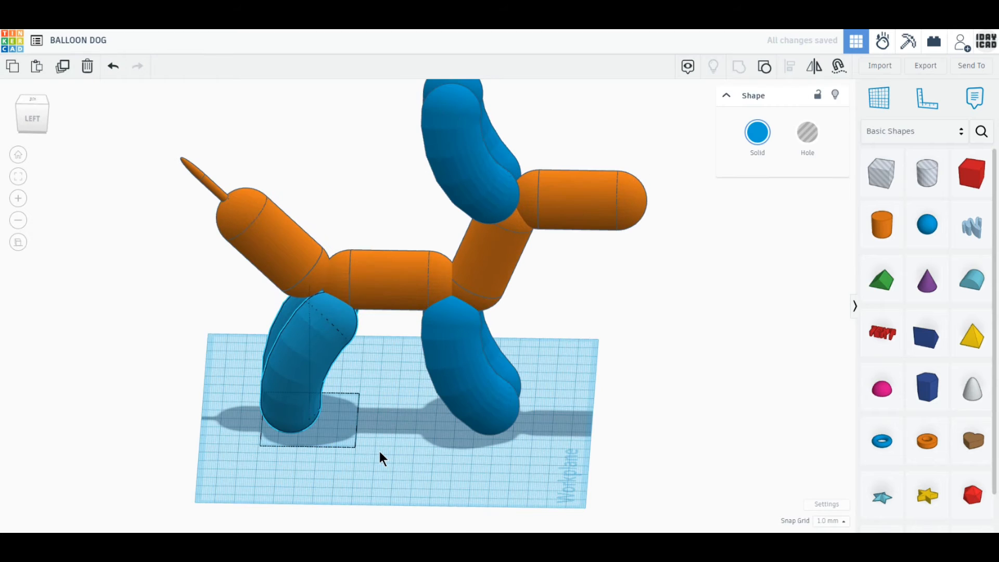
key(Left)
key(Left)
key(Left)
key(Left)
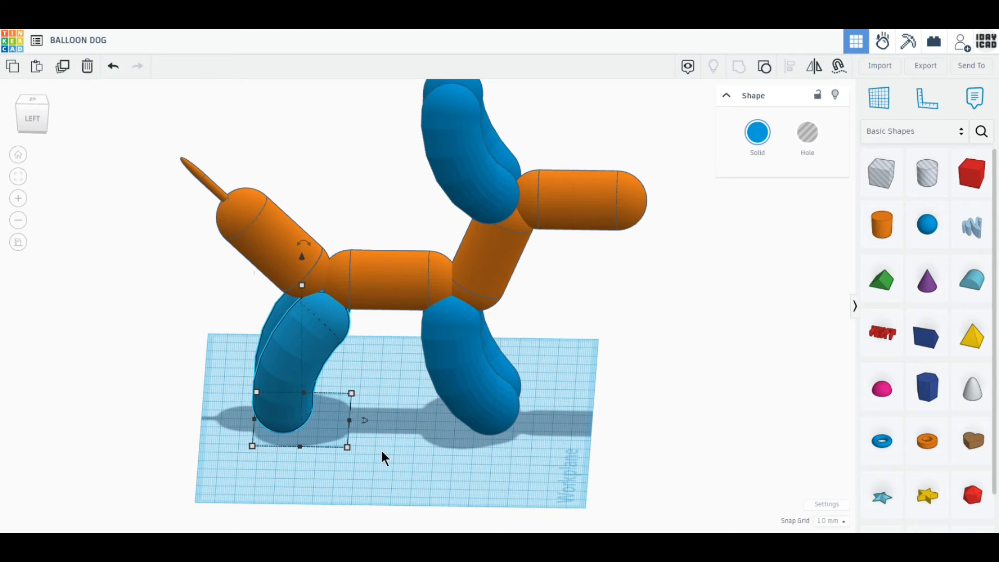
- Select the head, neck and ears together and raise them slightly
drag(573, 243, 511, 207)
middle_drag(608, 316, 609, 358)
drag(536, 92, 539, 83)
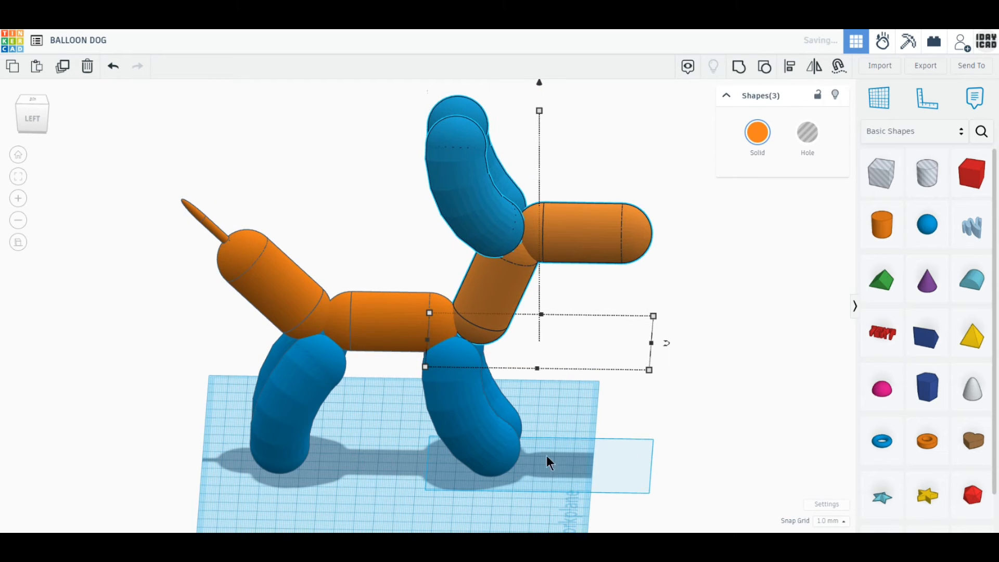
- Nudge the front leg pair 4 mm forward, towards the head end of the dog
click(521, 461)
key(Right)
key(Right)
key(Right)
key(Right)
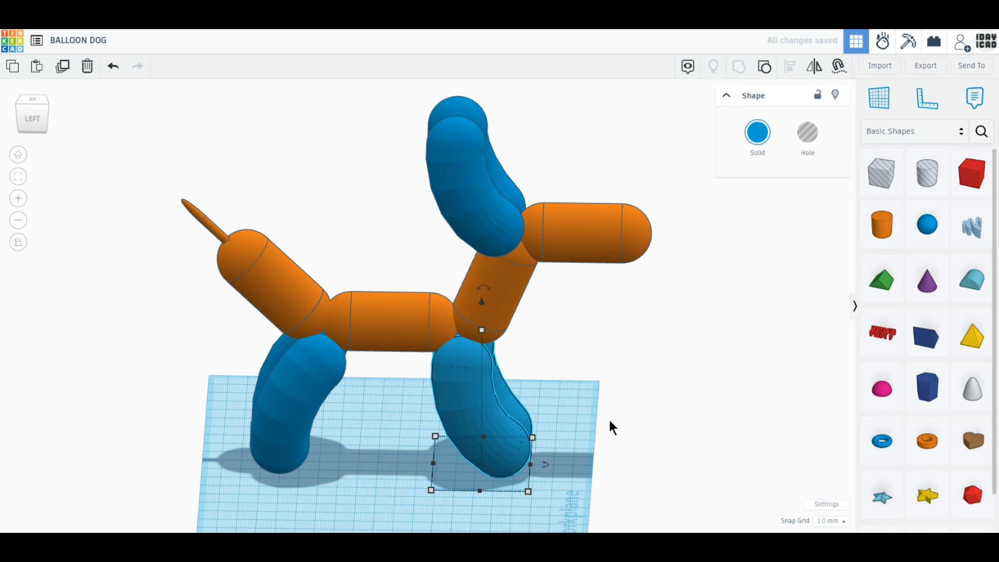
click(607, 380)
mouse_move(588, 485)
right_down()
mouse_move(489, 479)
mouse_move(595, 474)
right_up()
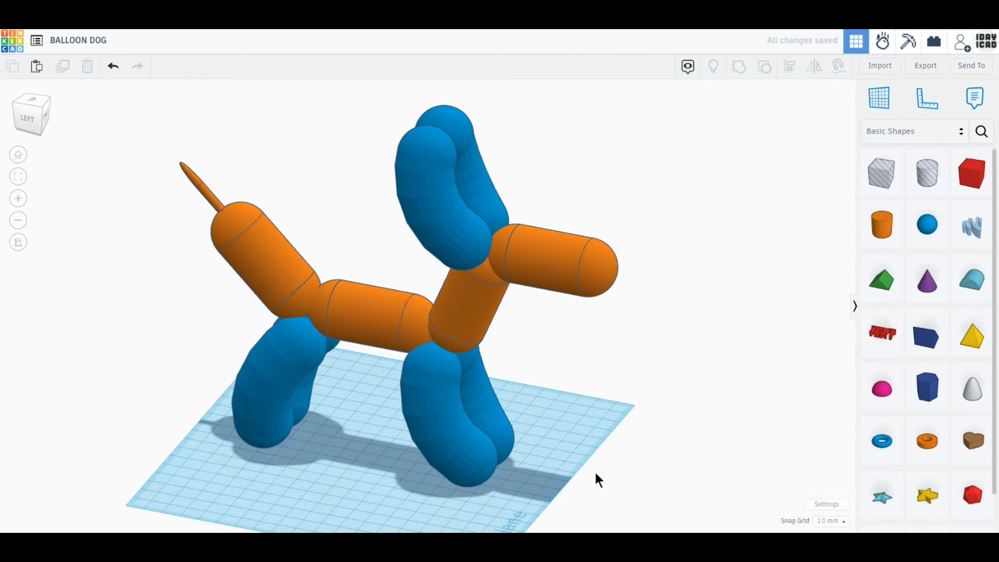
- Shorten the ears, trying heights of 50 and 60 mm, and set their height to 70 mm
click(469, 233)
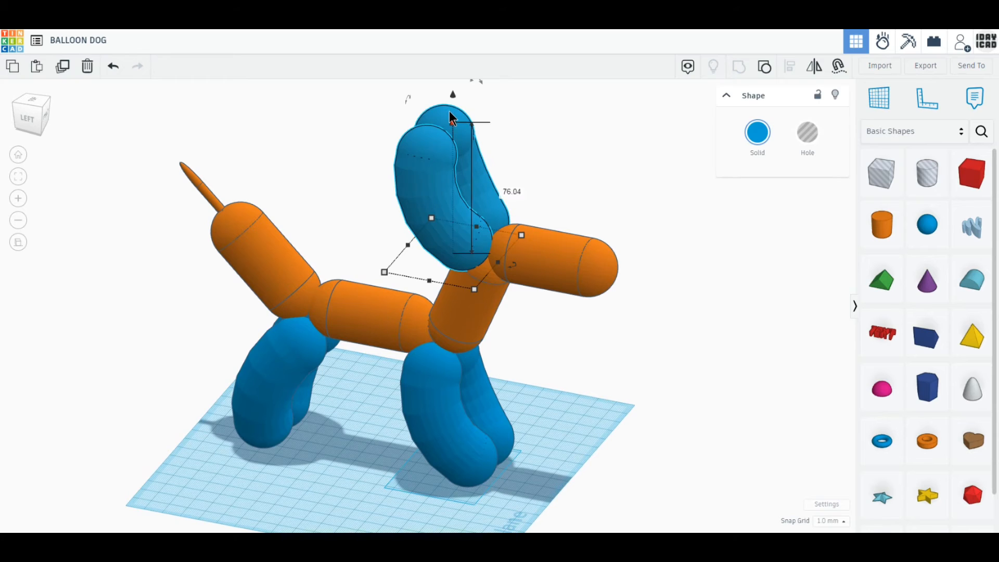
drag(454, 123, 453, 137)
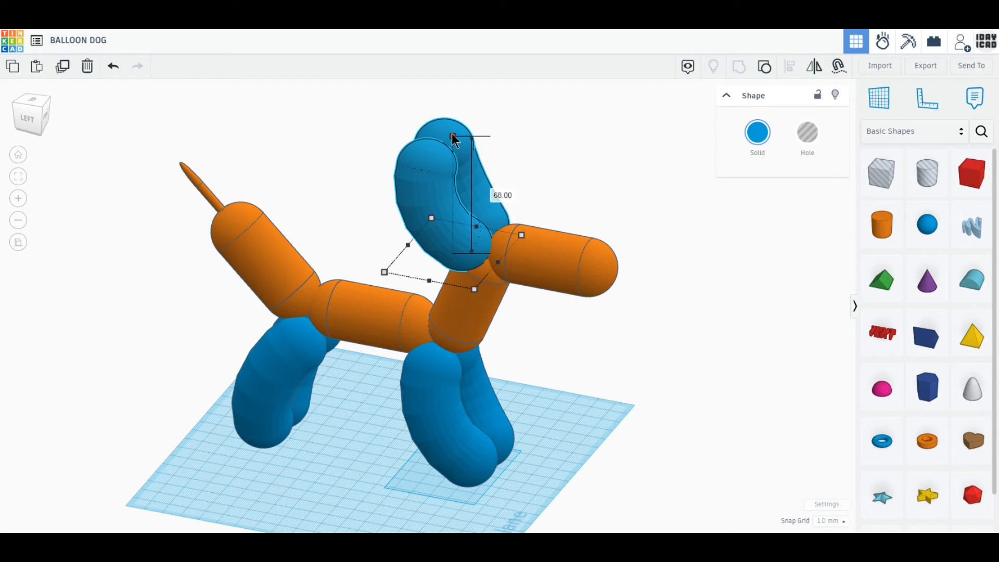
click(503, 194)
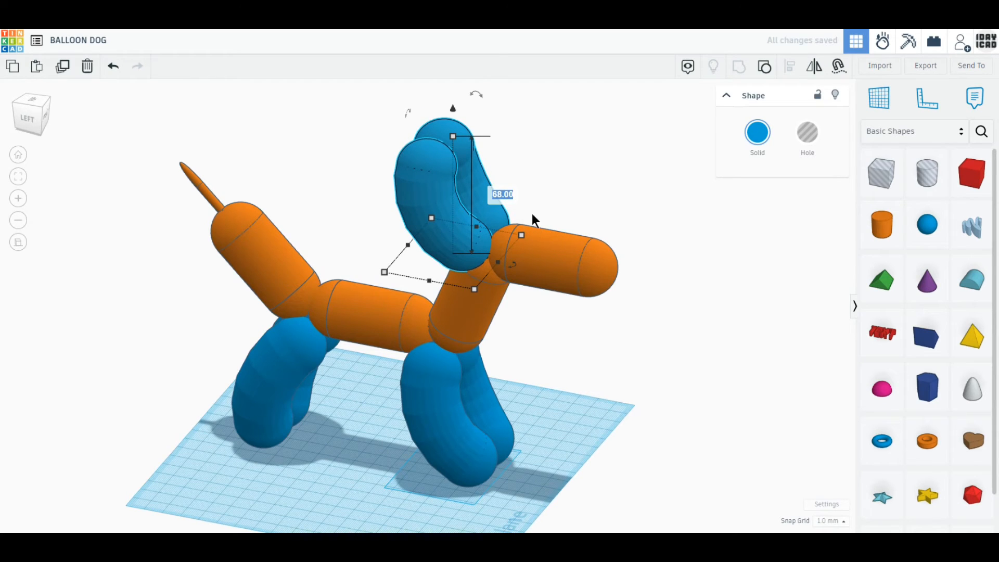
text(50)
key(Return)
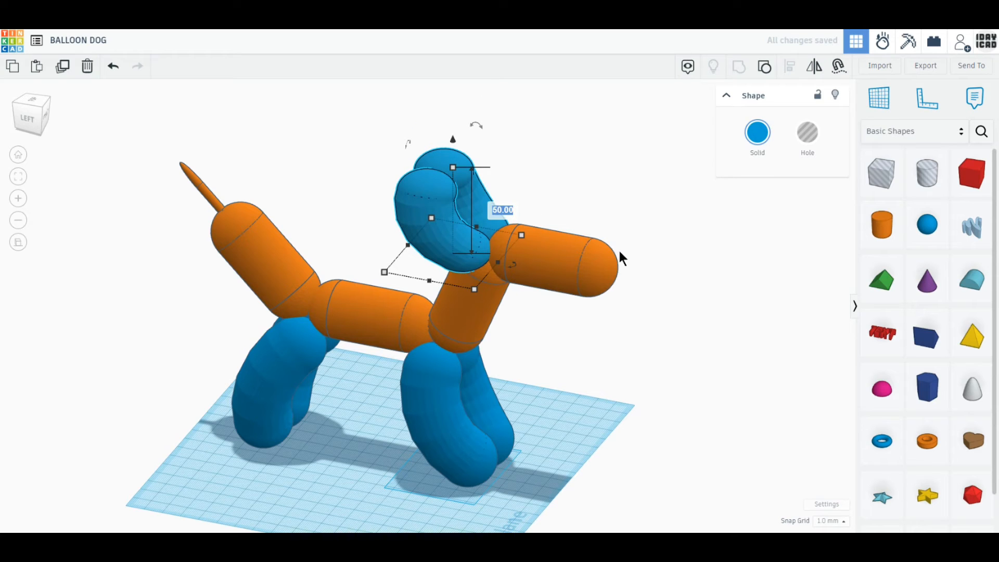
text(60)
key(Return)
text(7)
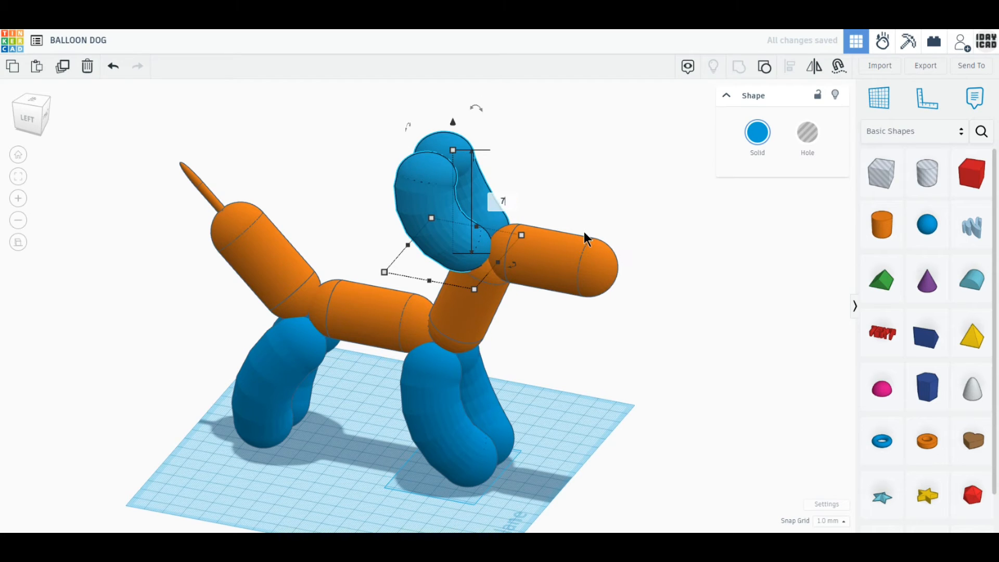
text(0)
key(Return)
click(671, 374)
middle_drag(672, 374, 659, 359)
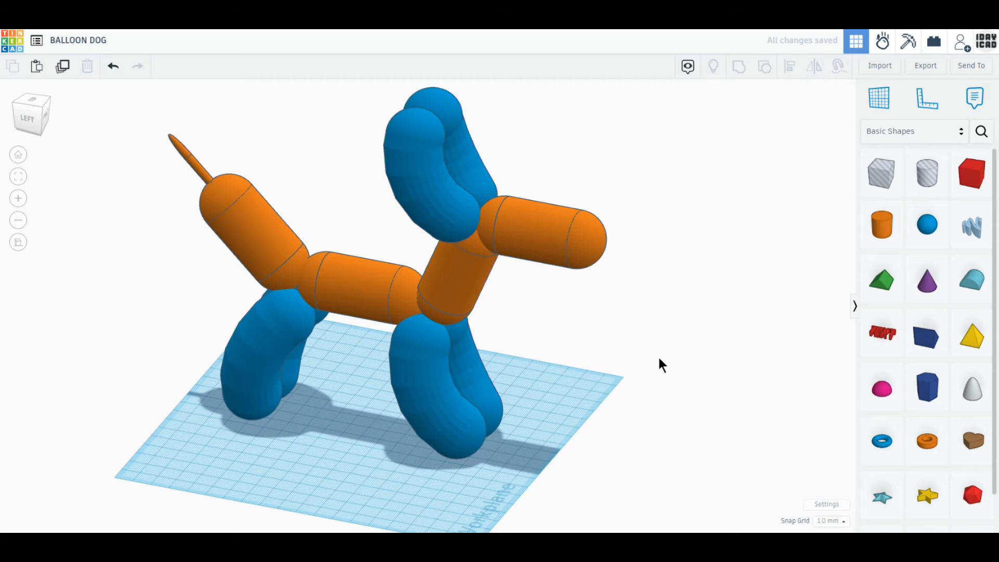
- Set the length of the head capsule to 60 mm
click(554, 231)
mouse_move(604, 270)
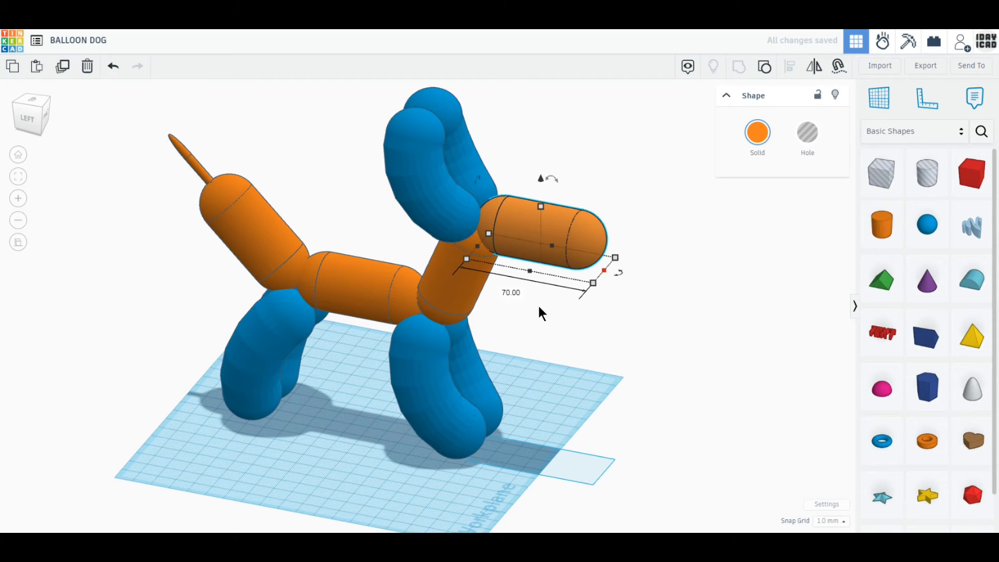
click(513, 293)
text(60)
key(Return)
click(624, 358)
- Place a torus and a cone side by side on the workplane in front of the front legs
middle_drag(647, 408, 654, 353)
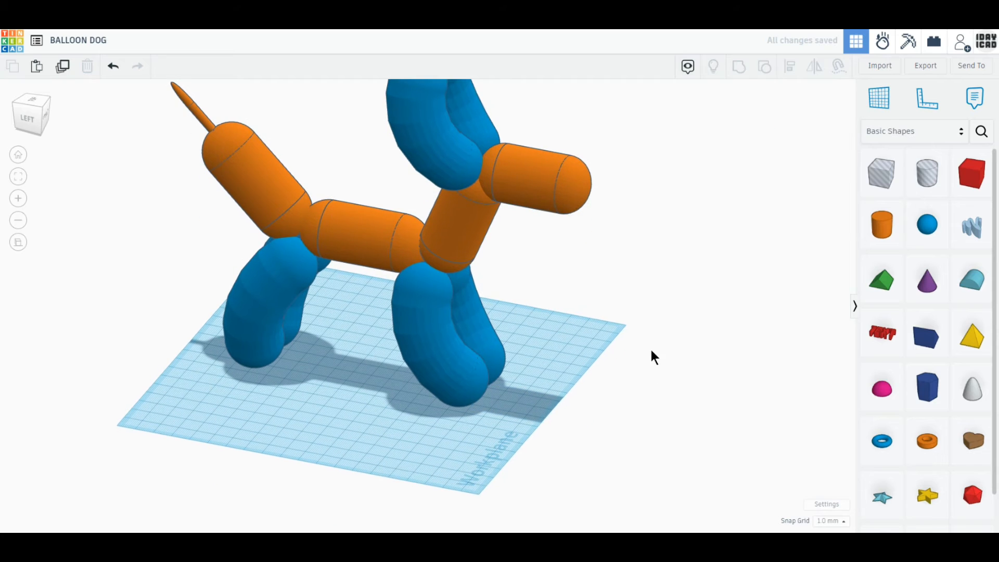
drag(882, 442, 464, 454)
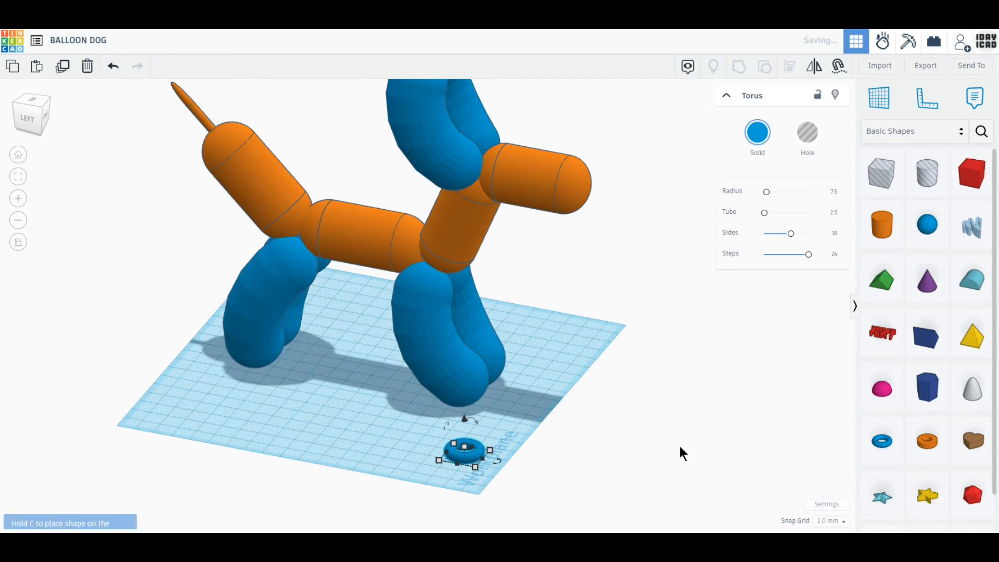
drag(923, 293, 504, 441)
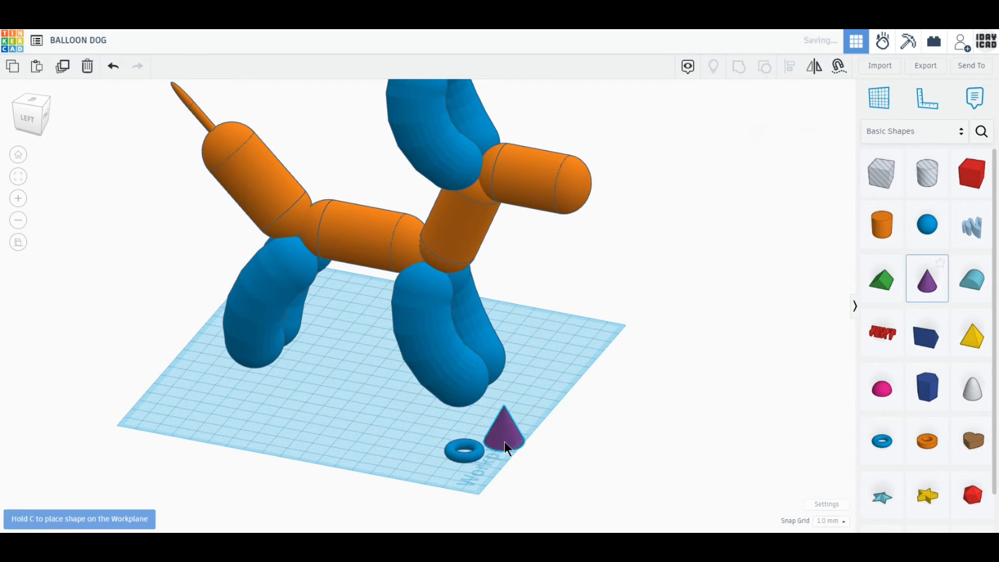
middle_drag(532, 470, 544, 432)
scroll(544, 432, up, 5)
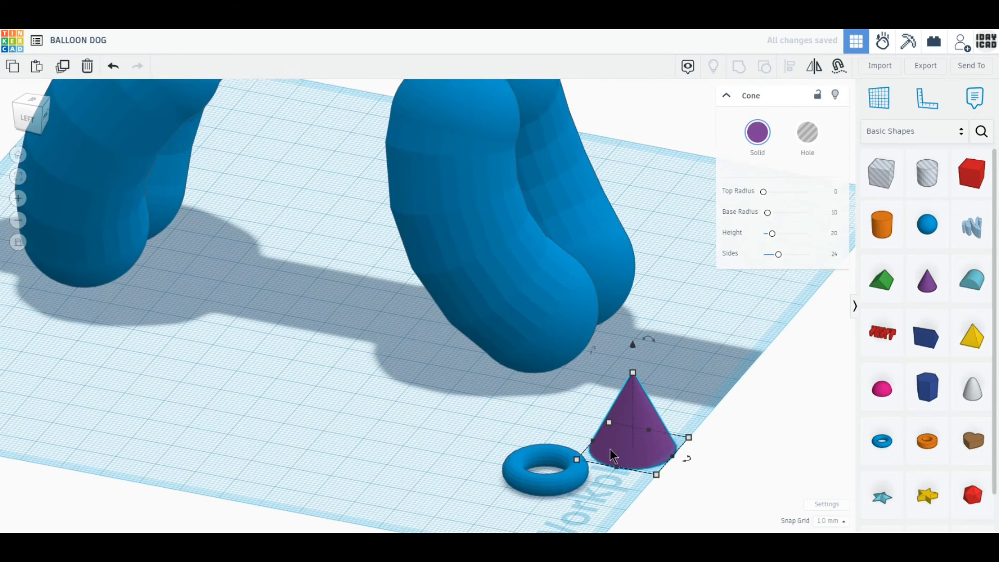
- Raise the cone 3 mm above the workplane and scale it down proportionally to a 14 mm wide base
middle_drag(610, 449, 478, 369)
drag(539, 291, 541, 220)
click(650, 356)
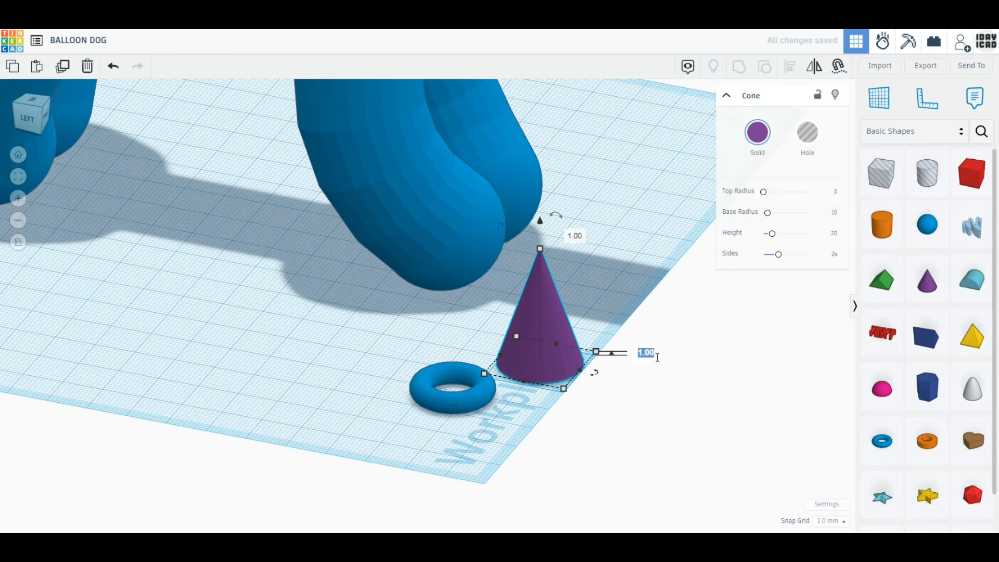
text(2)
key(Return)
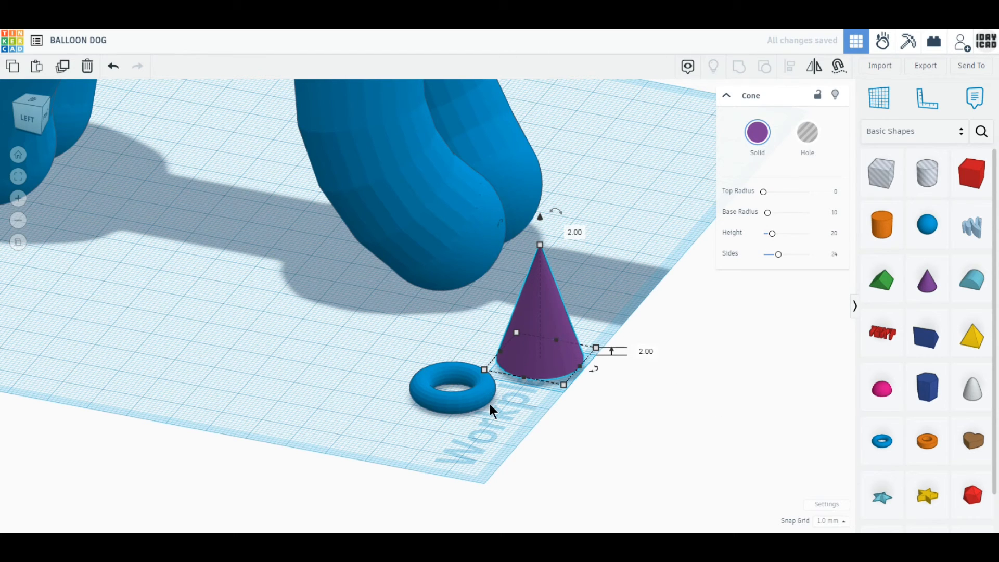
click(644, 352)
text(3)
key(Return)
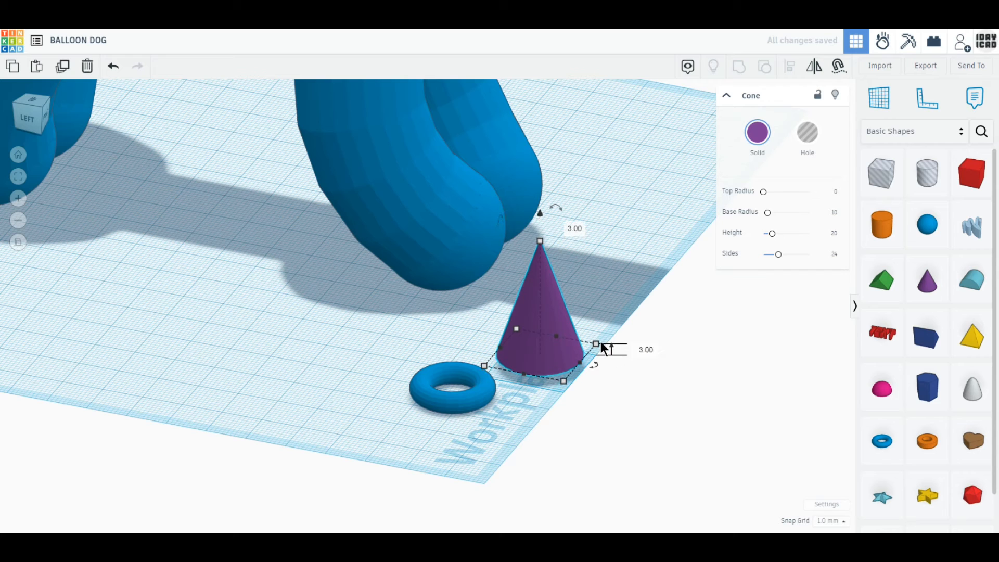
drag(599, 345, 577, 349)
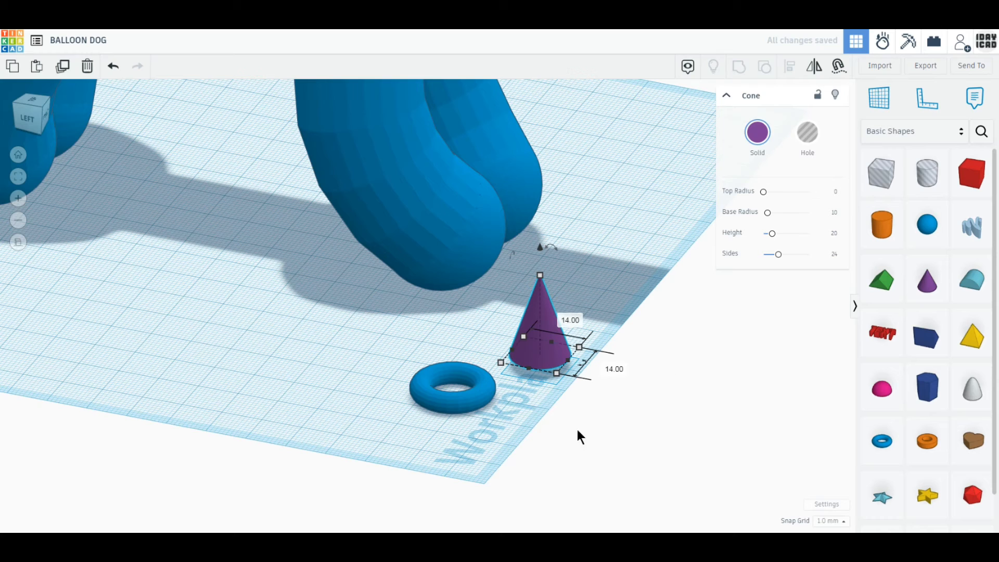
- Align the cone and torus on their centres in both horizontal directions so the cone stands in the ring
drag(580, 408, 440, 339)
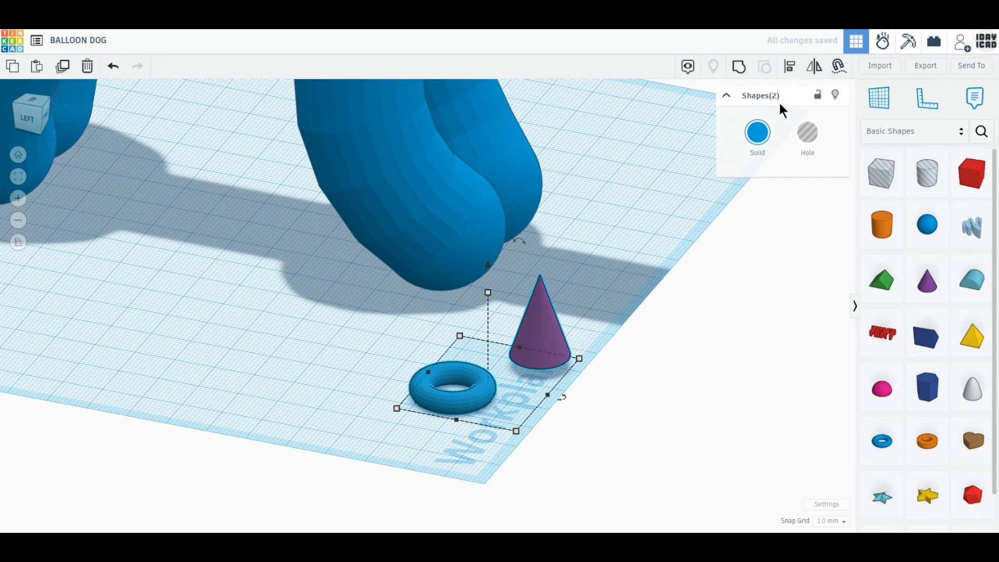
click(788, 73)
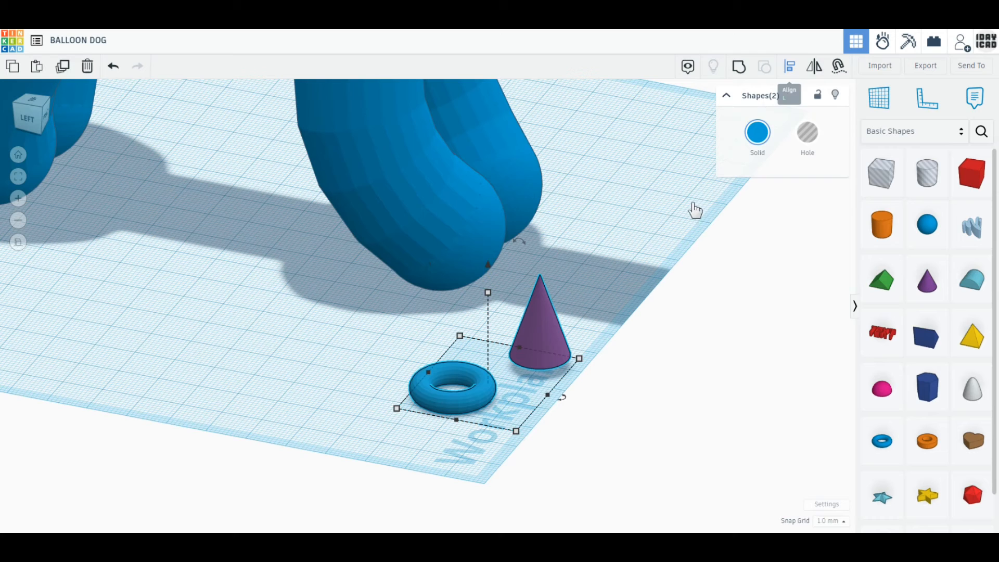
click(451, 426)
click(416, 371)
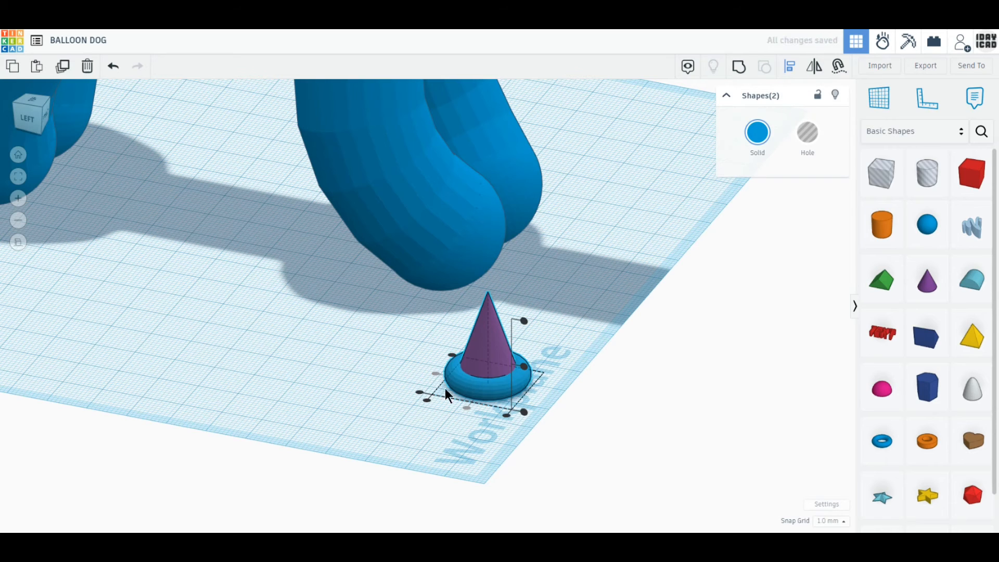
click(551, 403)
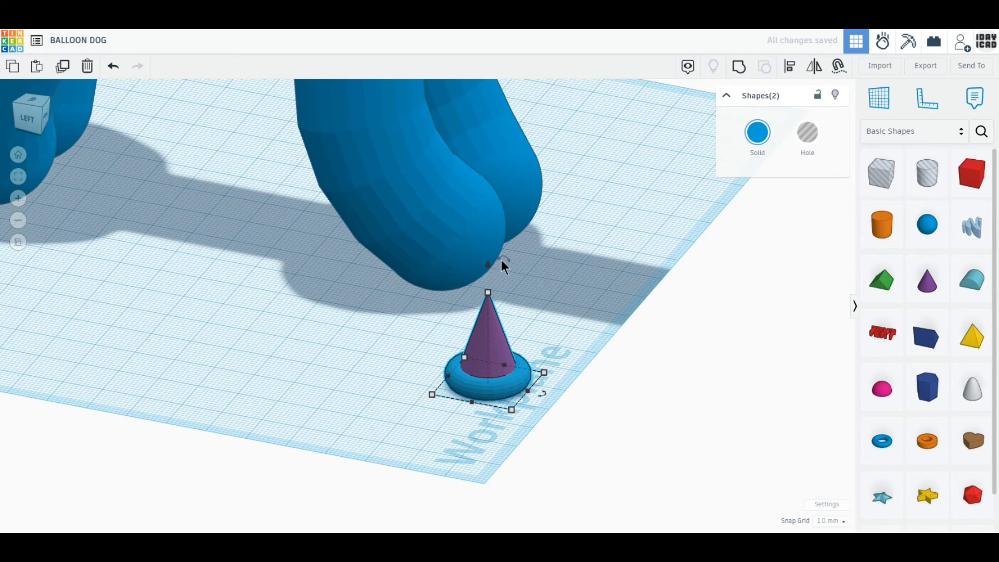
- Rotate the cone and torus 90° so the cone points at the dog, and raise them to the tip of the head
drag(503, 261, 462, 427)
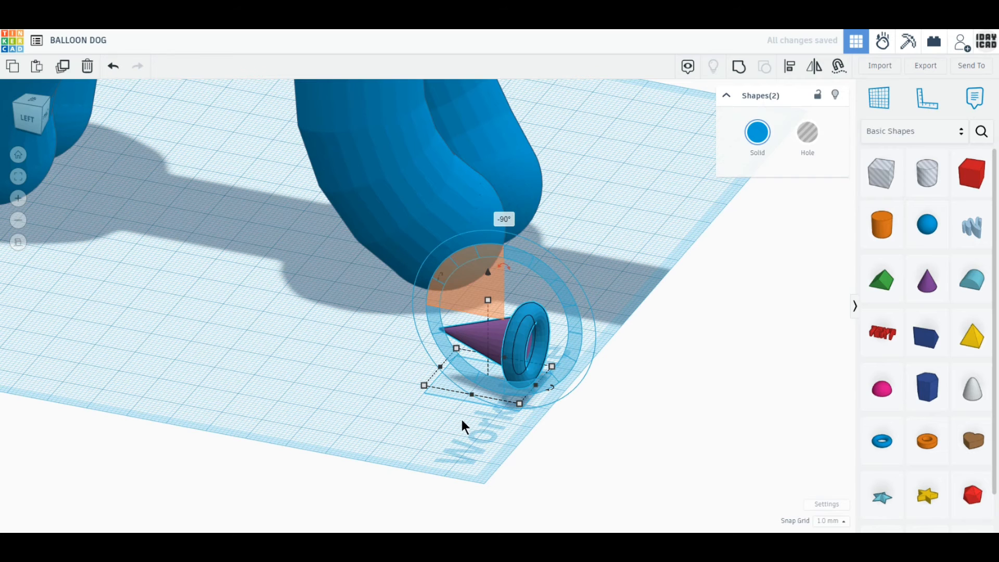
scroll(364, 367, down, 1)
scroll(293, 413, down, 3)
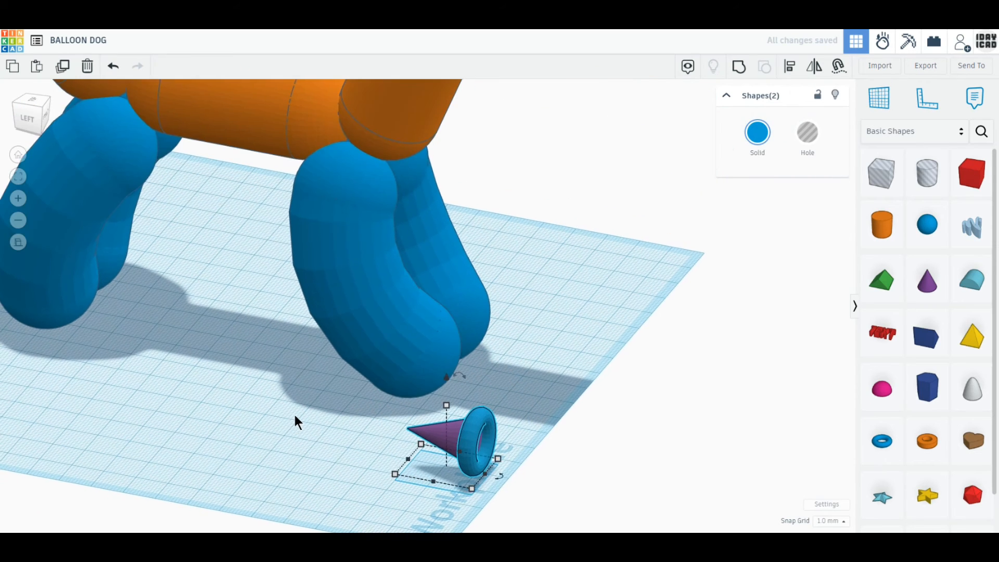
middle_drag(187, 320, 211, 400)
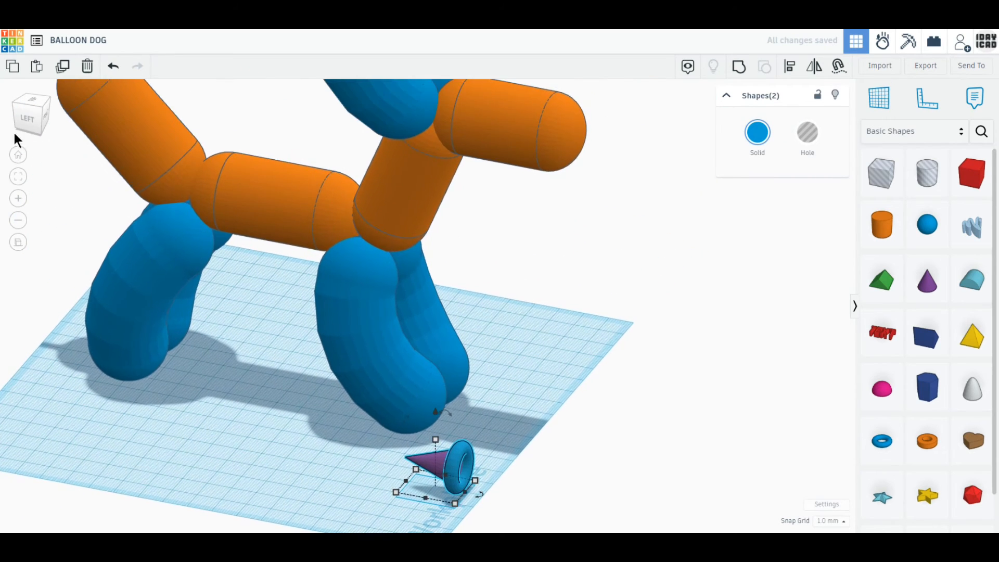
click(24, 122)
middle_drag(575, 267, 430, 337)
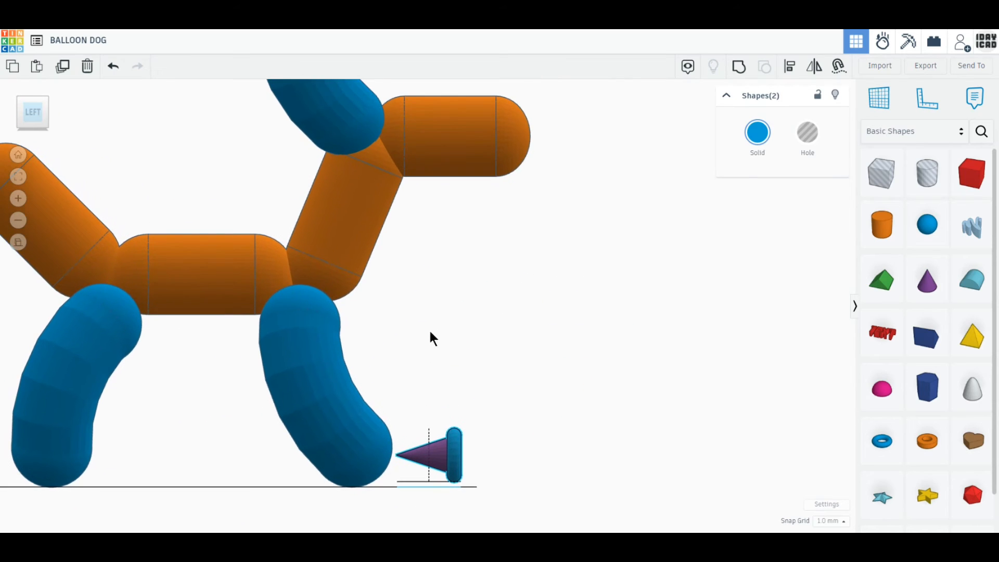
drag(429, 396, 466, 79)
drag(443, 129, 546, 111)
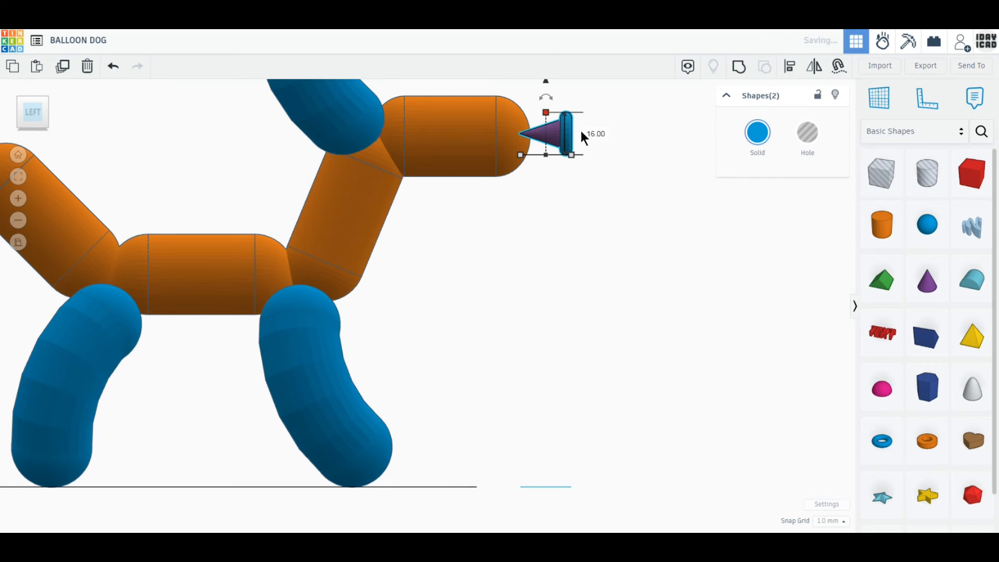
- Scale the cone and torus together proportionally to a height of 12 mm
click(596, 133)
text(12)
key(Return)
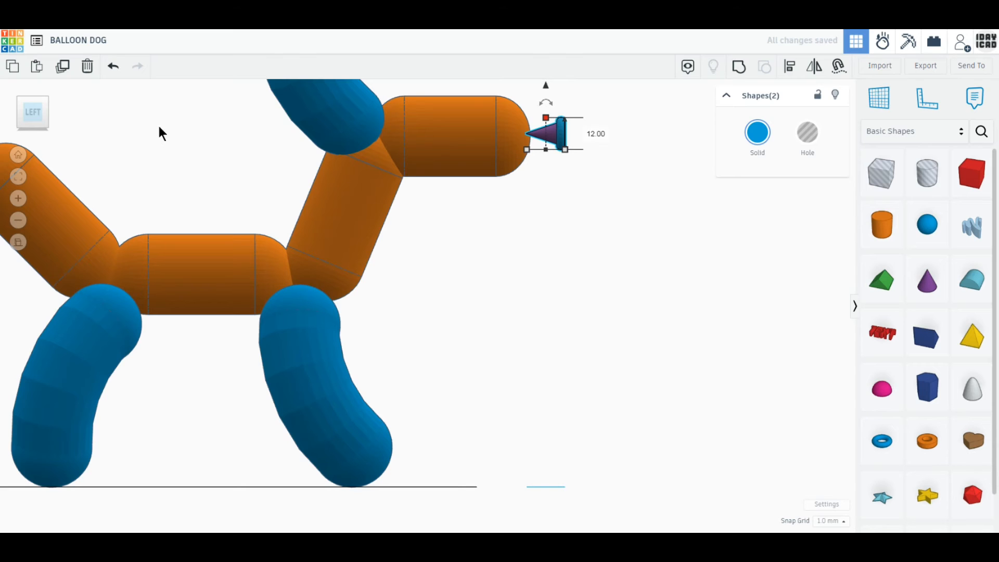
- From above, move the cone and torus onto the dog's centreline with the cone's point sunk into the nose
click(32, 92)
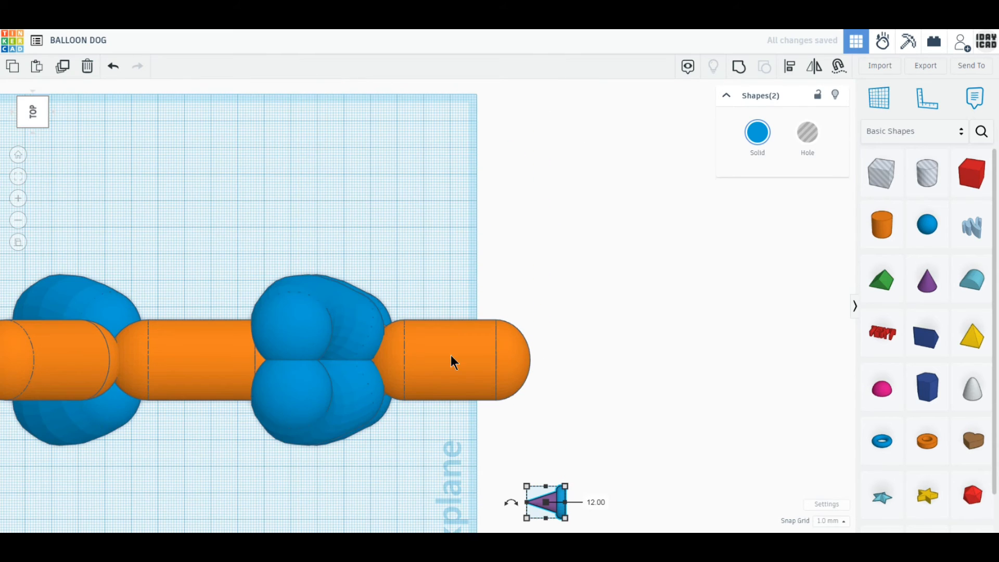
middle_drag(534, 431, 530, 347)
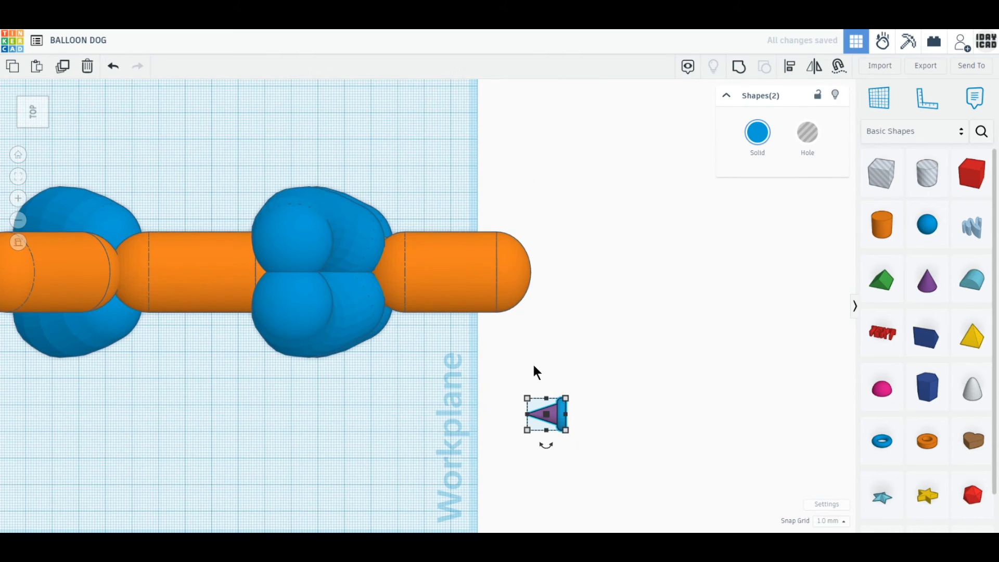
scroll(534, 366, up, 3)
drag(627, 477, 601, 256)
click(707, 348)
scroll(707, 348, down, 5)
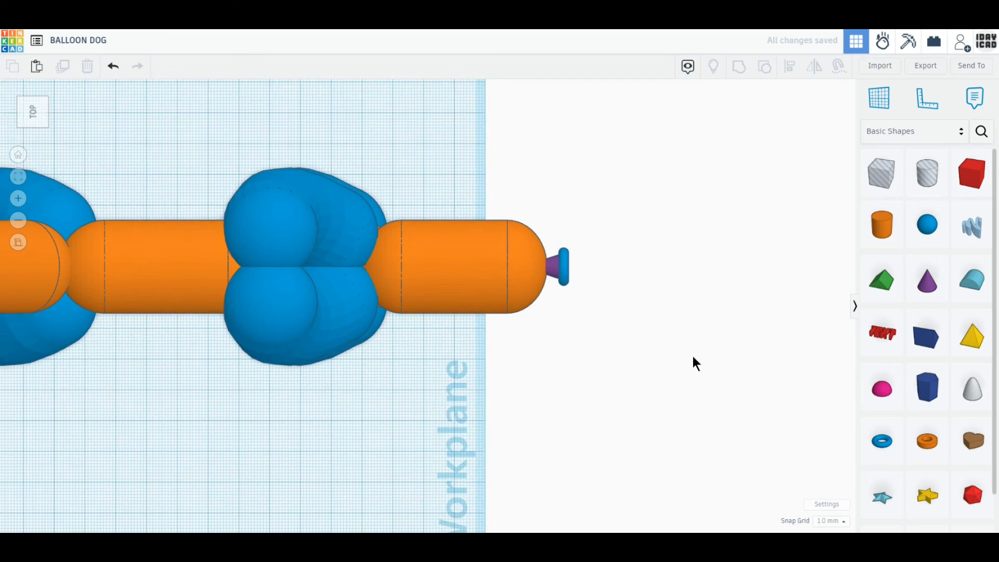
- Align all shapes of the dog on a common centreline across its width and group them into one object
drag(651, 416, 153, 165)
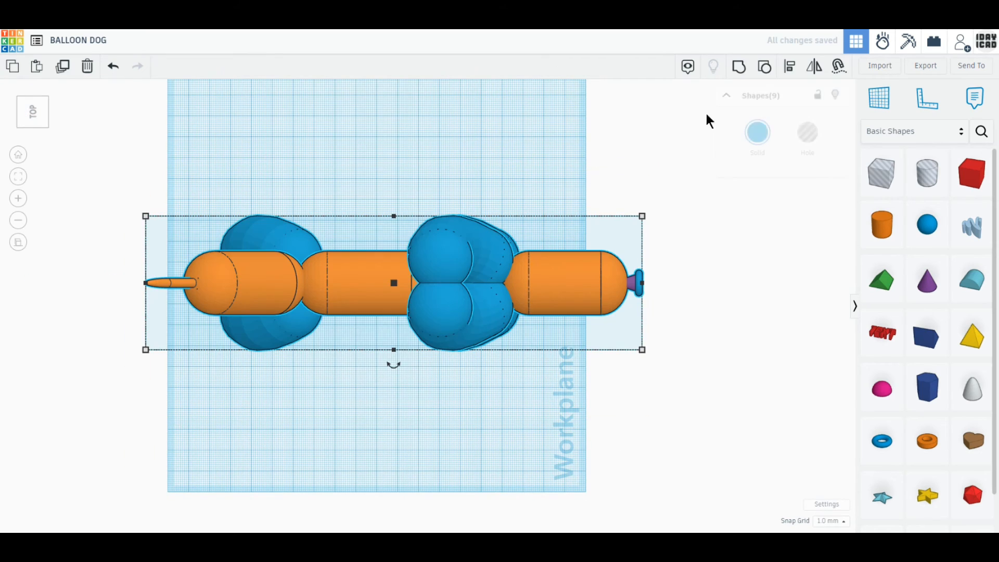
click(790, 71)
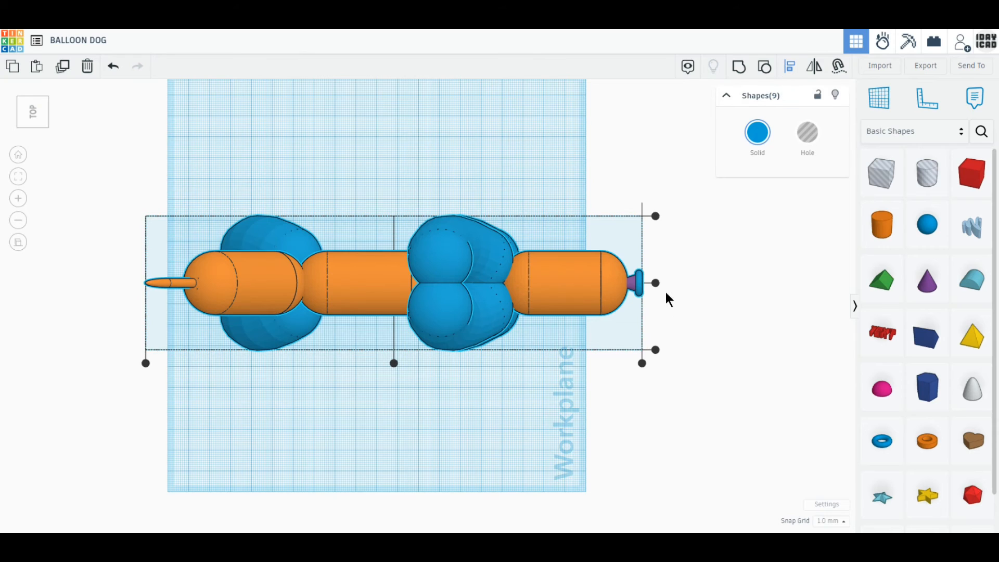
click(686, 271)
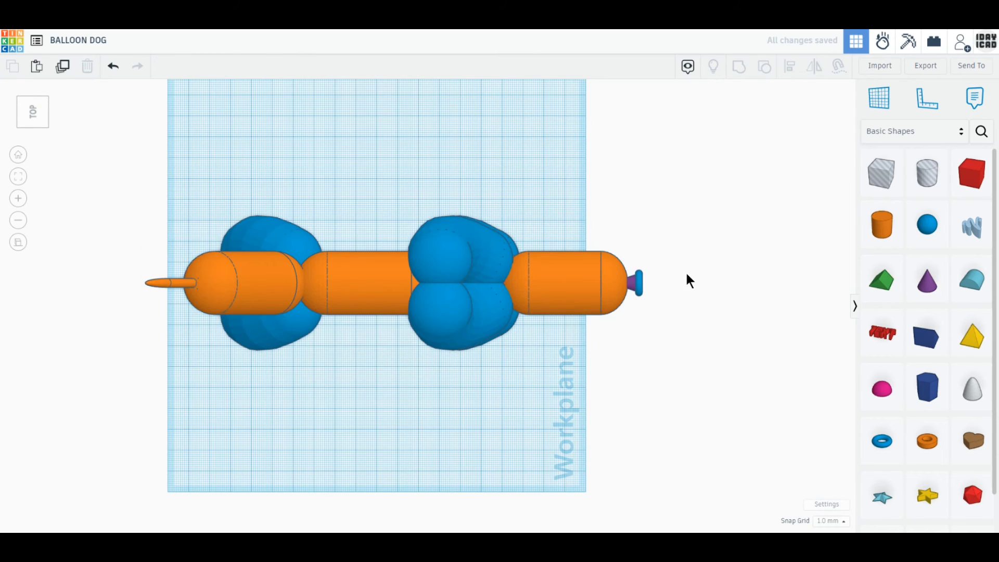
drag(708, 387, 461, 160)
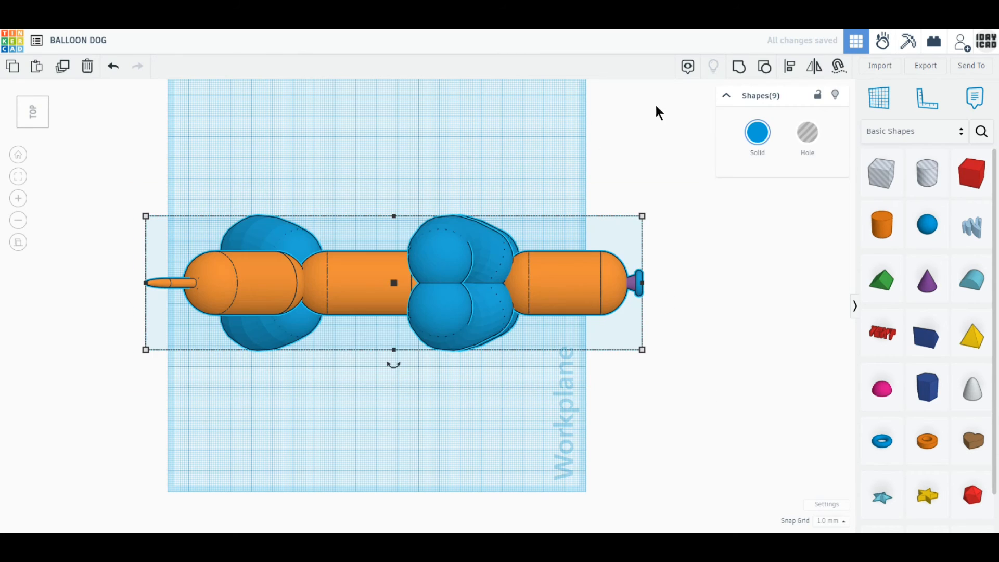
click(744, 73)
click(683, 281)
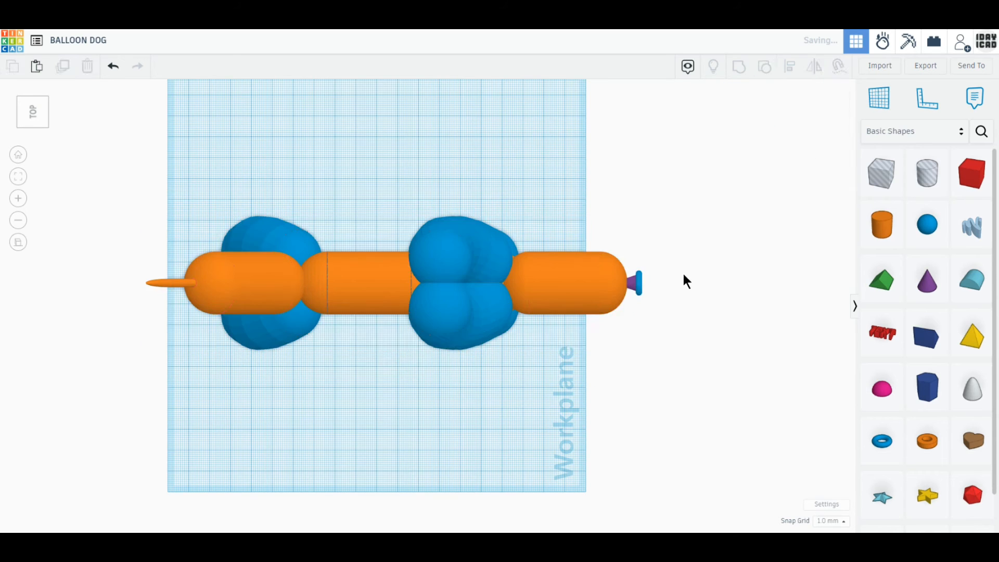
- Ungroup the dog and raise the head together with its nose knot slightly
right_drag(686, 324, 703, 248)
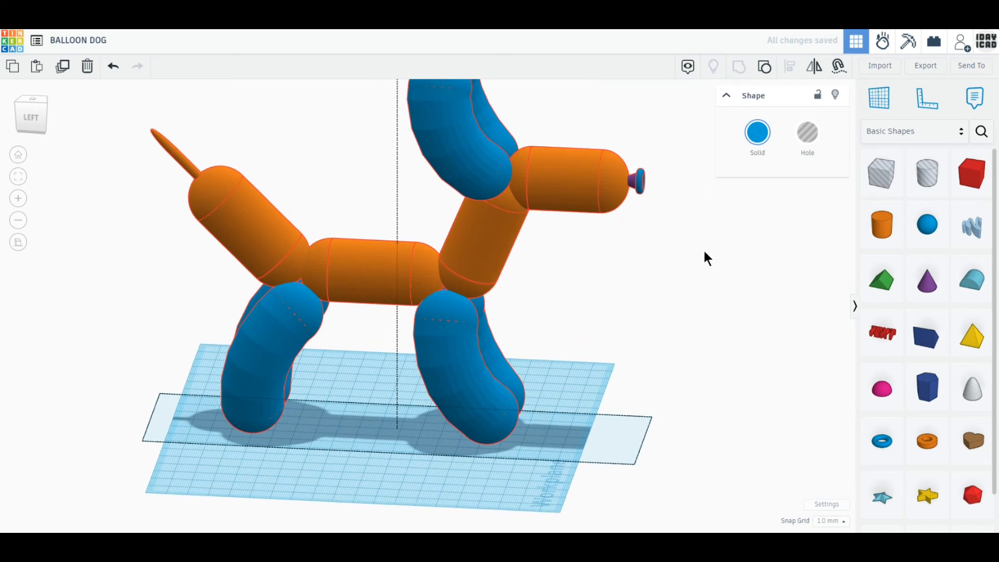
click(764, 70)
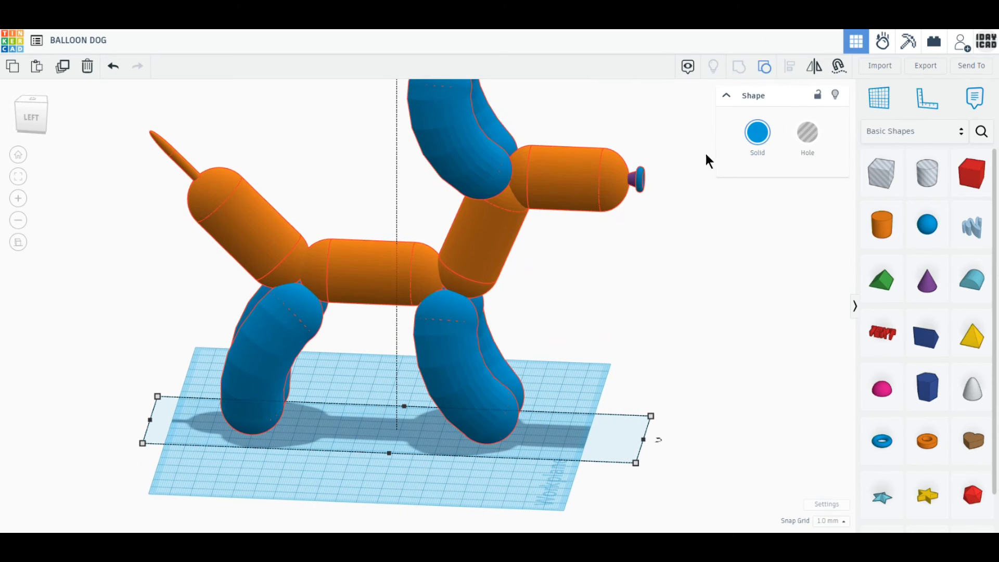
click(592, 156)
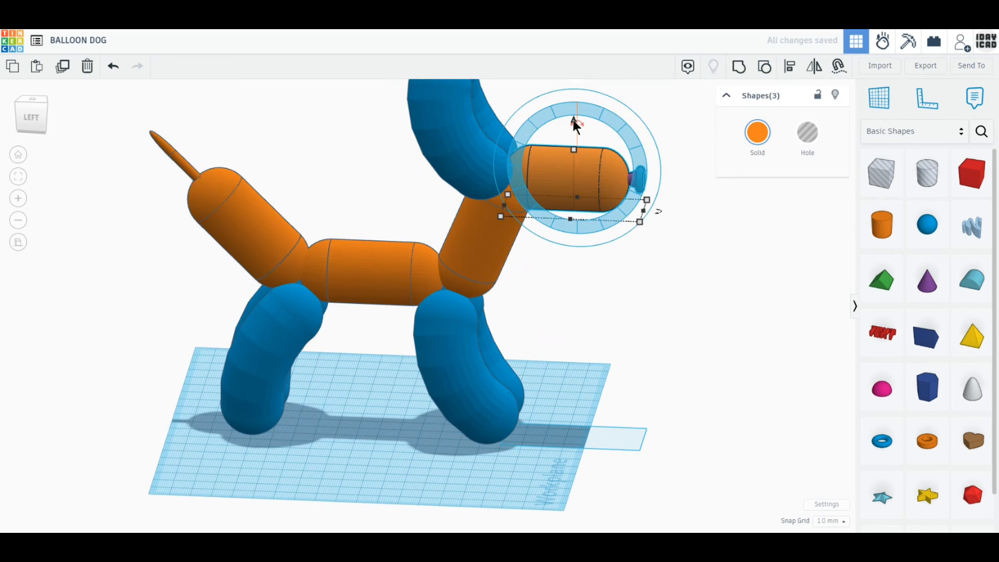
drag(574, 119, 572, 108)
- Select all shapes of the dog and group them into one object again
drag(720, 454, 174, 113)
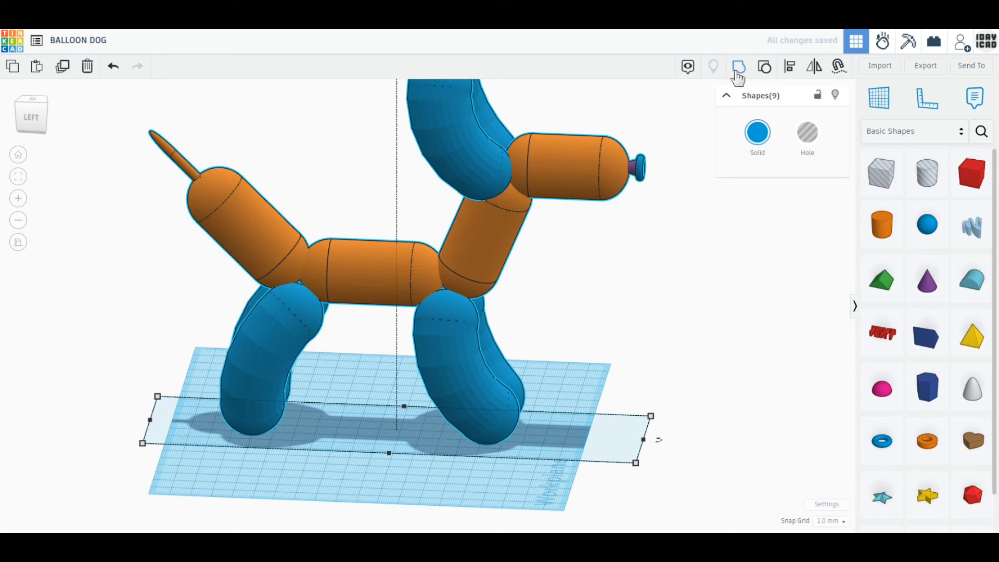
click(738, 69)
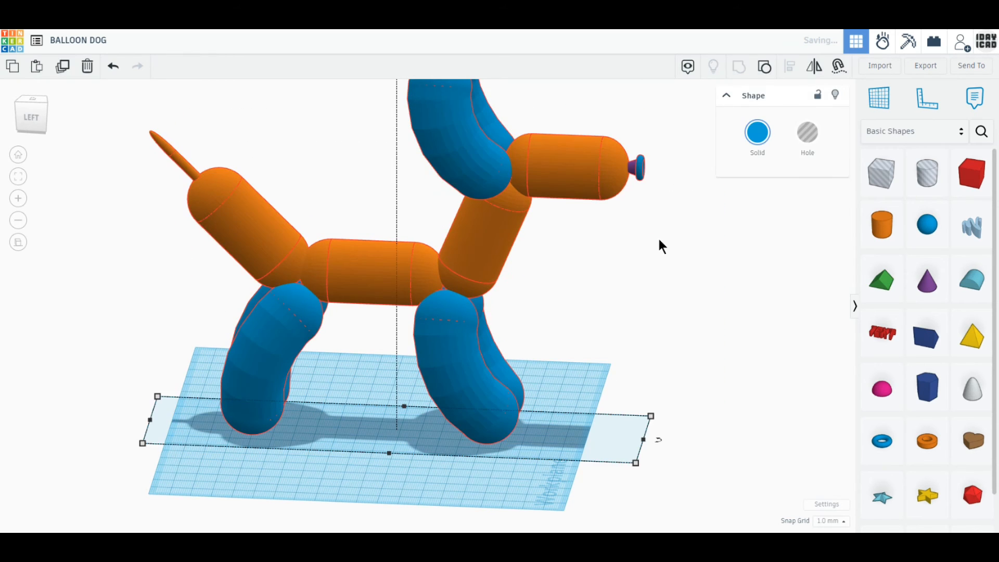
scroll(649, 272, down, 3)
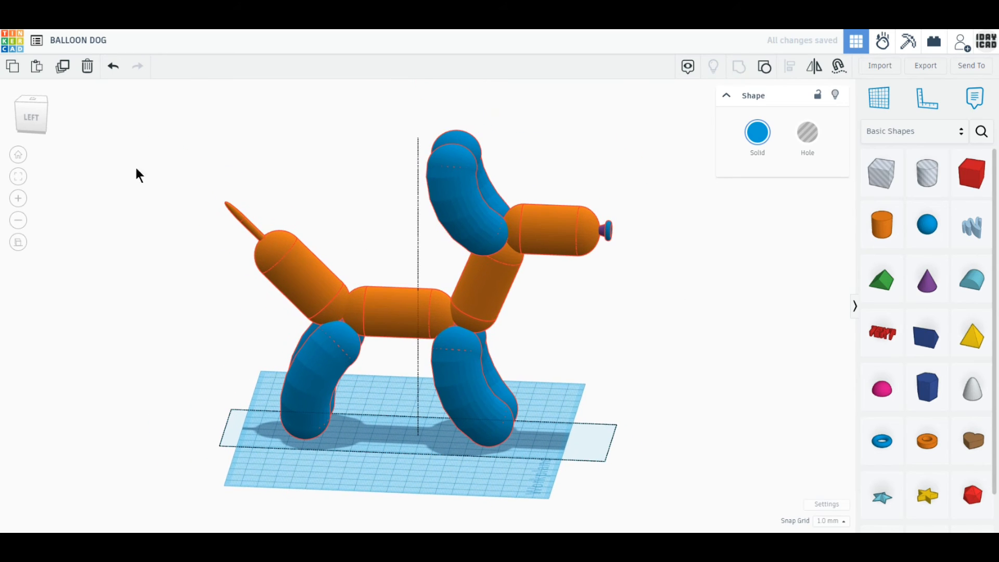
- Switch the workspace to perspective view and frame the whole dog at an angle from its front
click(18, 244)
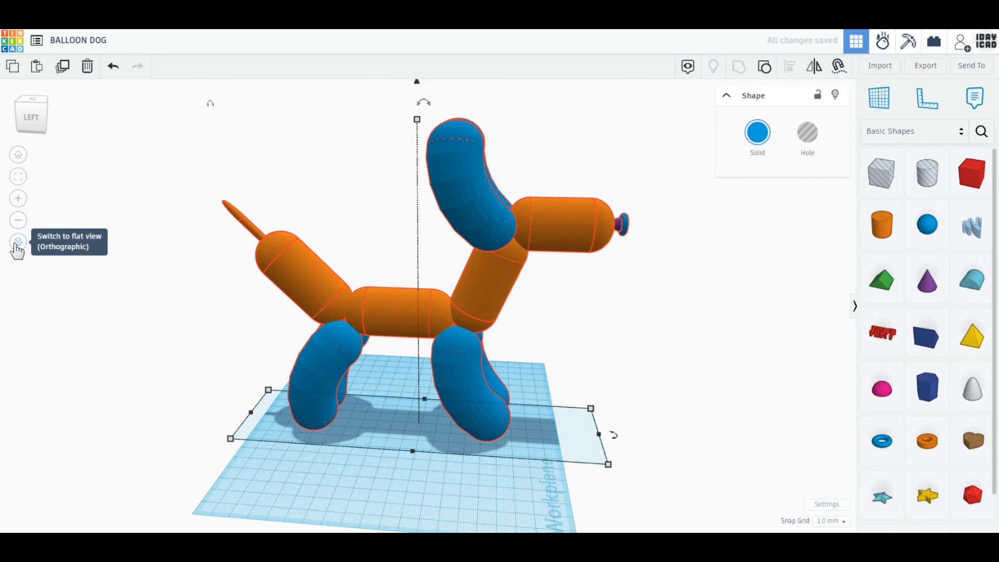
click(18, 156)
scroll(255, 386, down, 6)
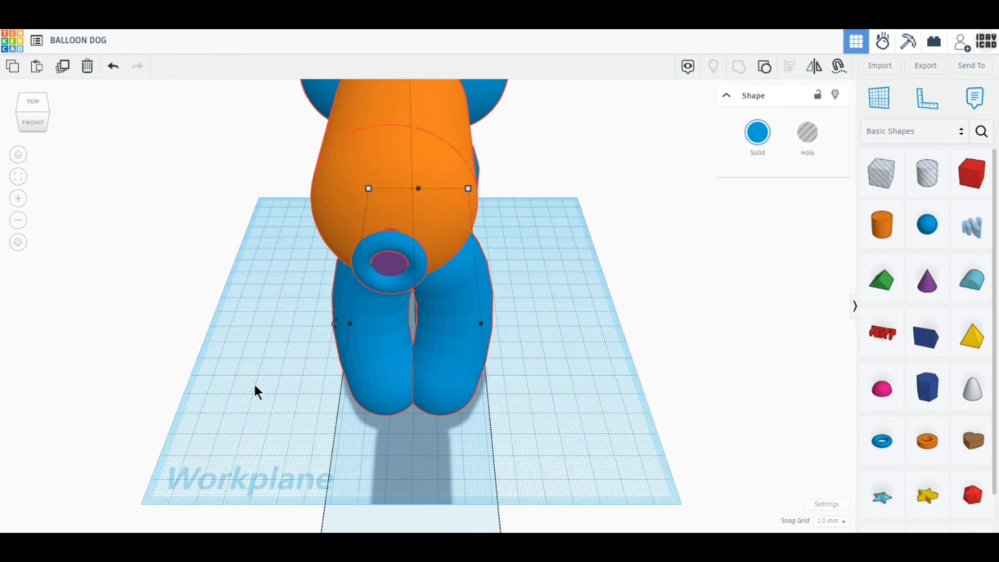
click(17, 180)
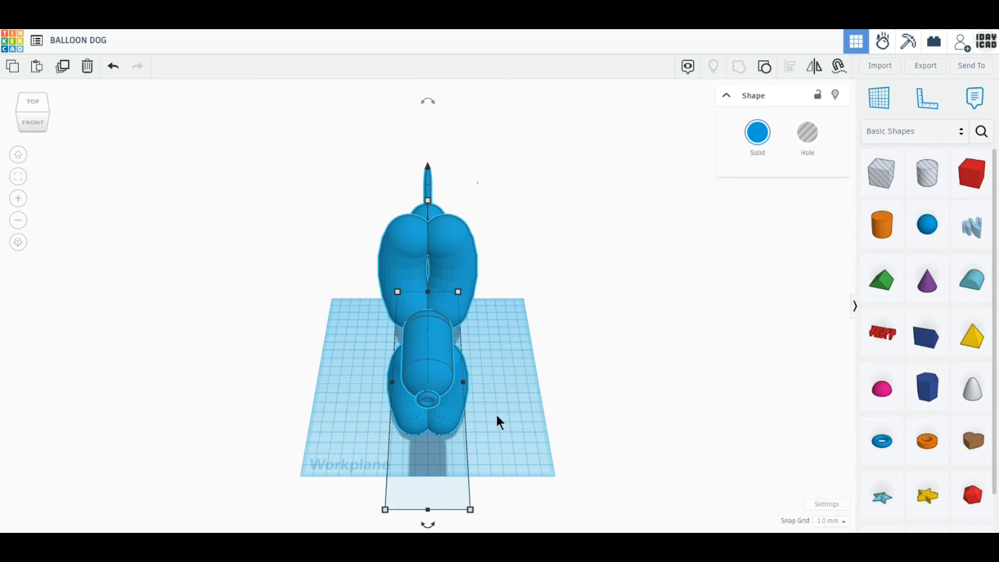
right_drag(511, 470, 426, 454)
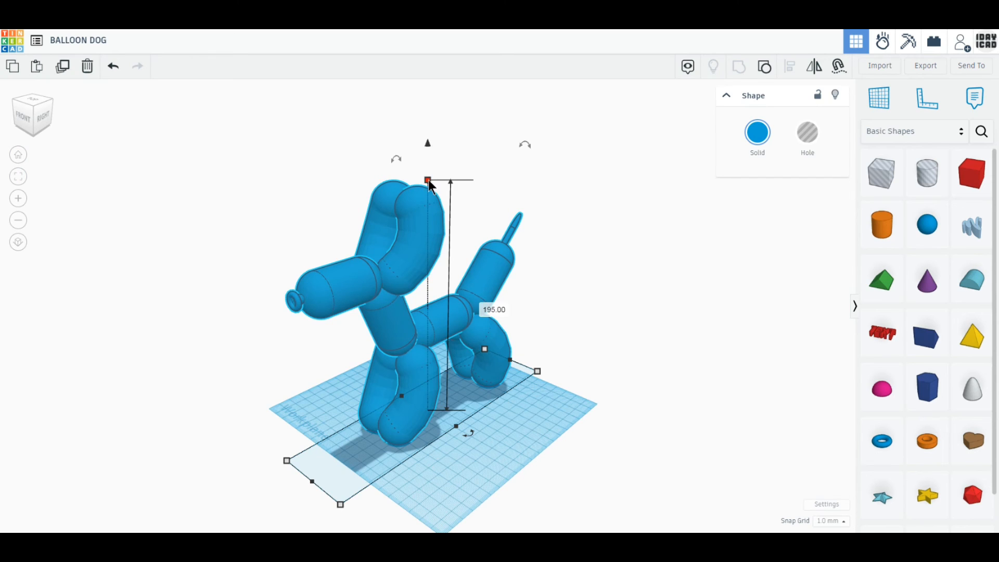
- Scale the whole dog proportionally to a height of 100 mm
shift+drag(428, 180, 427, 214)
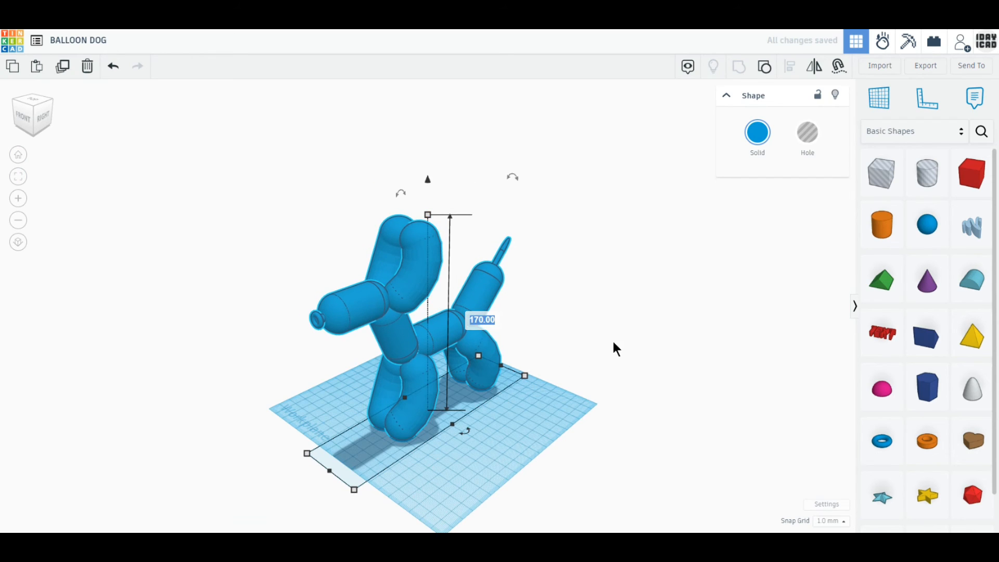
text(100)
key(Return)
scroll(500, 354, up, 4)
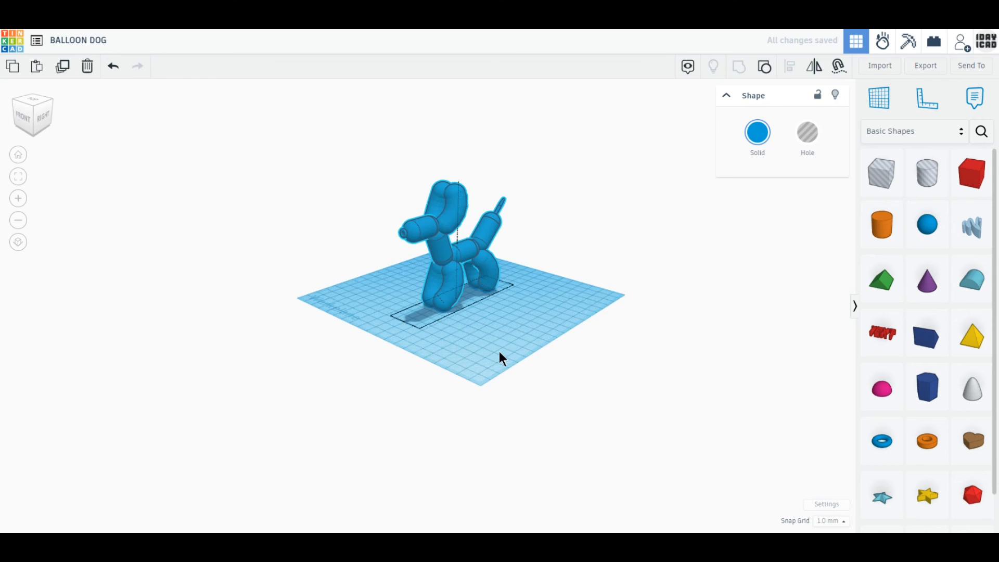
- Recolour the grouped dog with the solid magenta-pink preset
scroll(526, 299, up, 1)
click(757, 133)
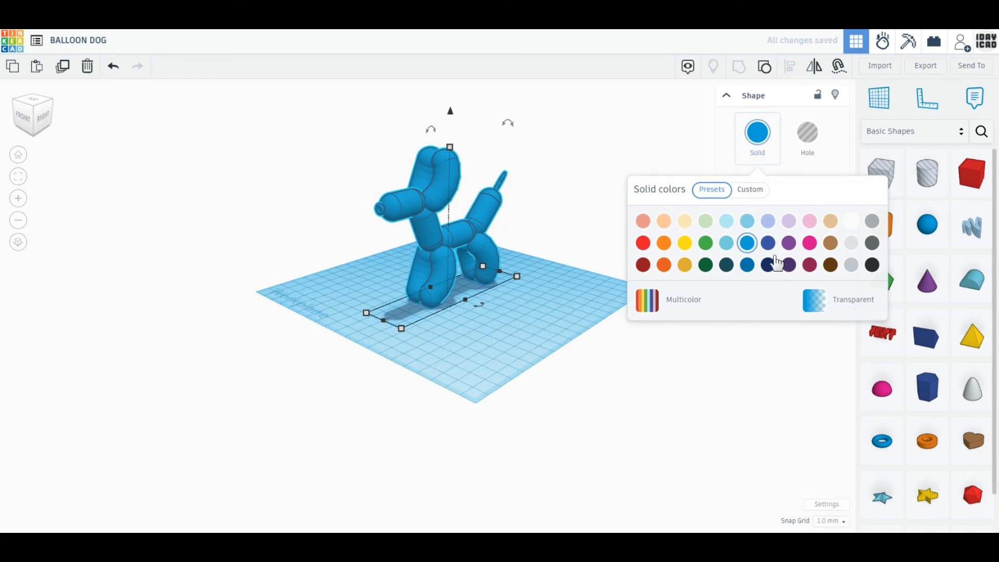
click(812, 251)
click(571, 346)
- Duplicate the pink dog about 66 mm to its side and recolour the copy with the bright blue preset
scroll(451, 242, up, 5)
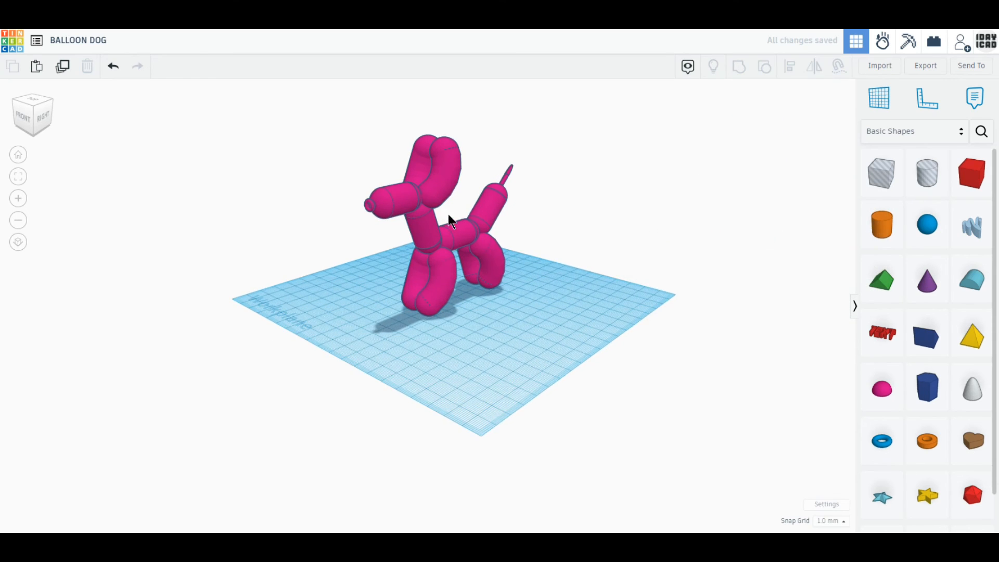
click(451, 326)
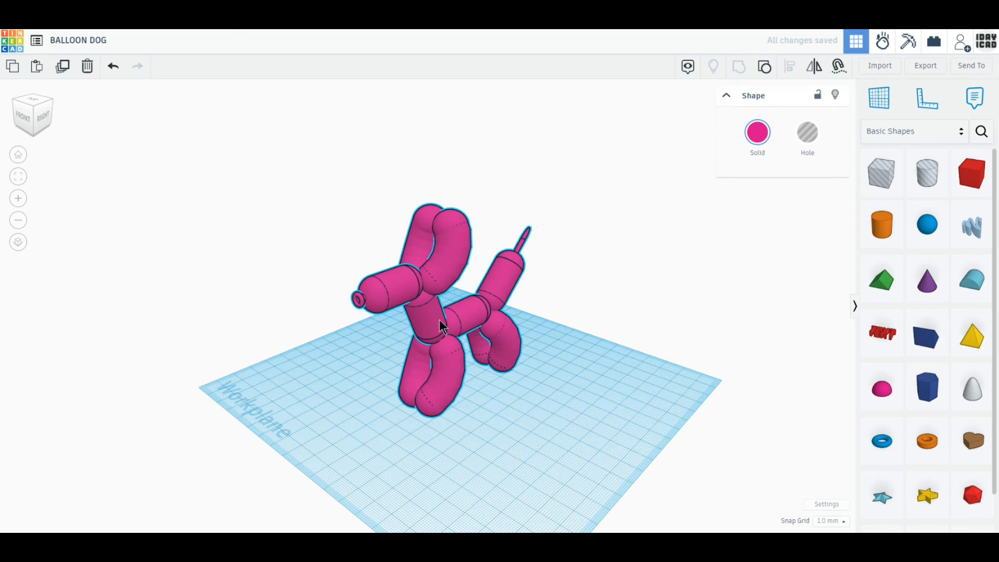
click(63, 68)
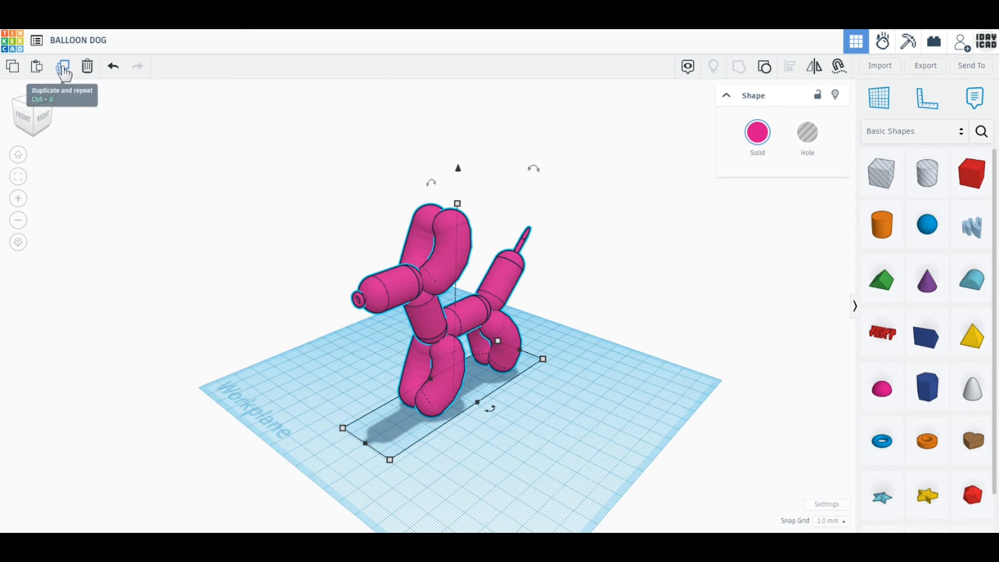
drag(469, 319, 607, 352)
click(758, 132)
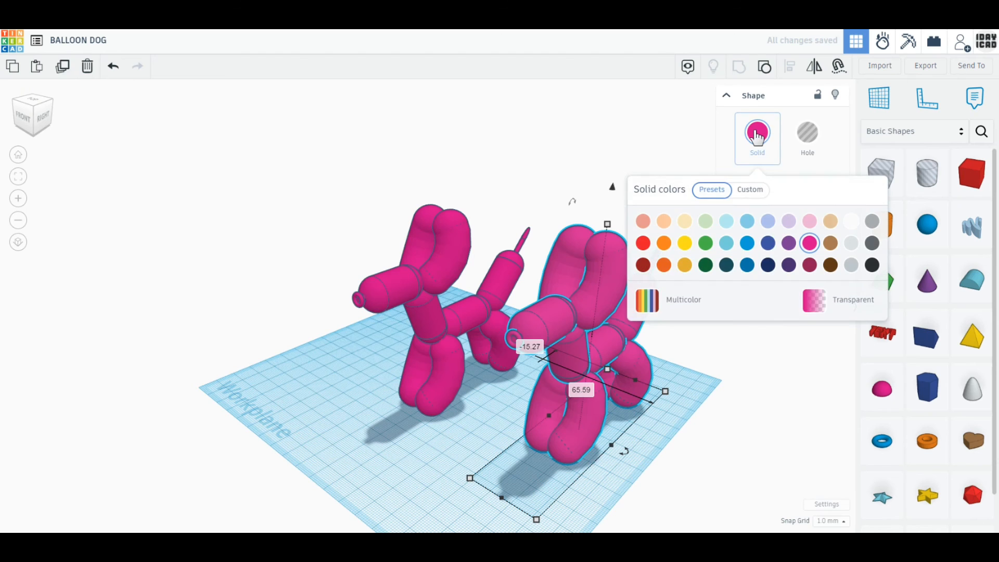
click(748, 242)
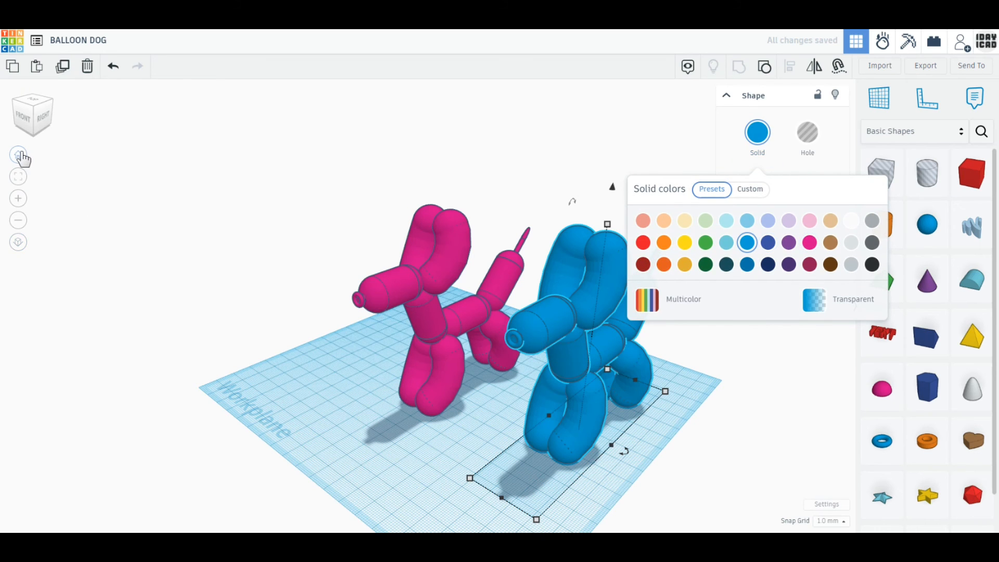
- Place the blue dog angled at the workplane's back right, and move the pink dog to the workplane's left side
click(21, 155)
drag(598, 421, 333, 439)
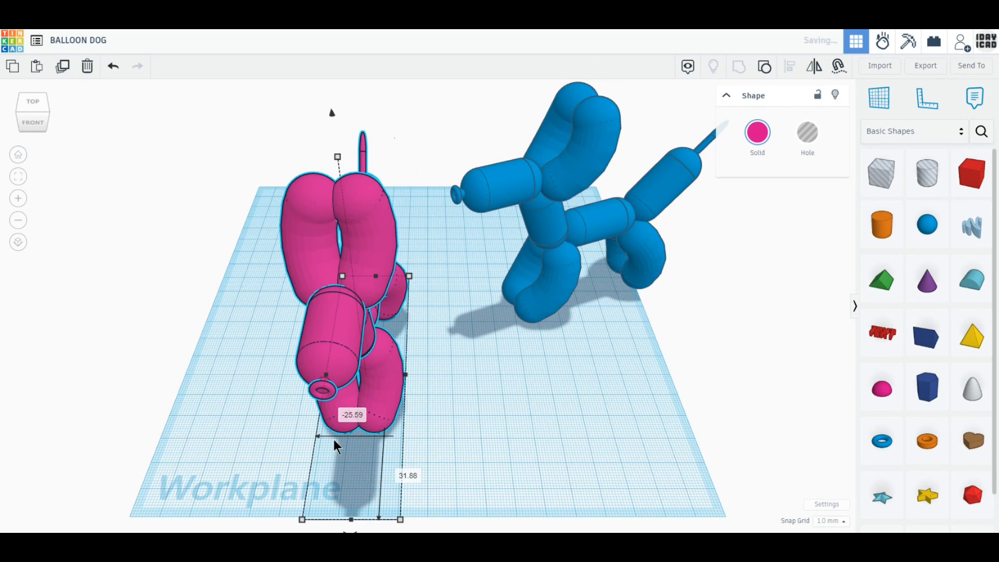
drag(378, 398, 361, 404)
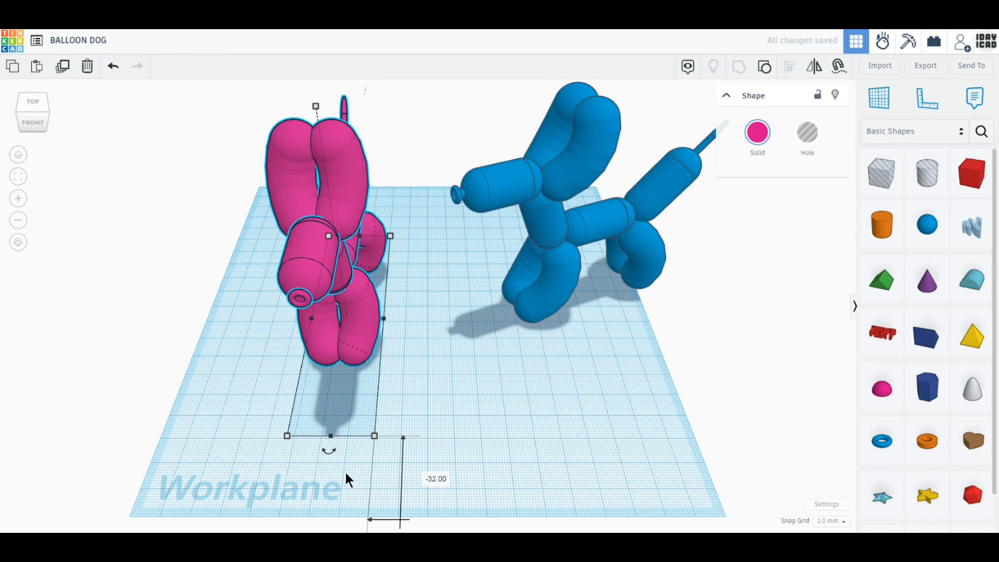
- Rotate the pink dog 45° toward the blue dog and move both dogs closer to the front of the workplane
drag(330, 448, 428, 389)
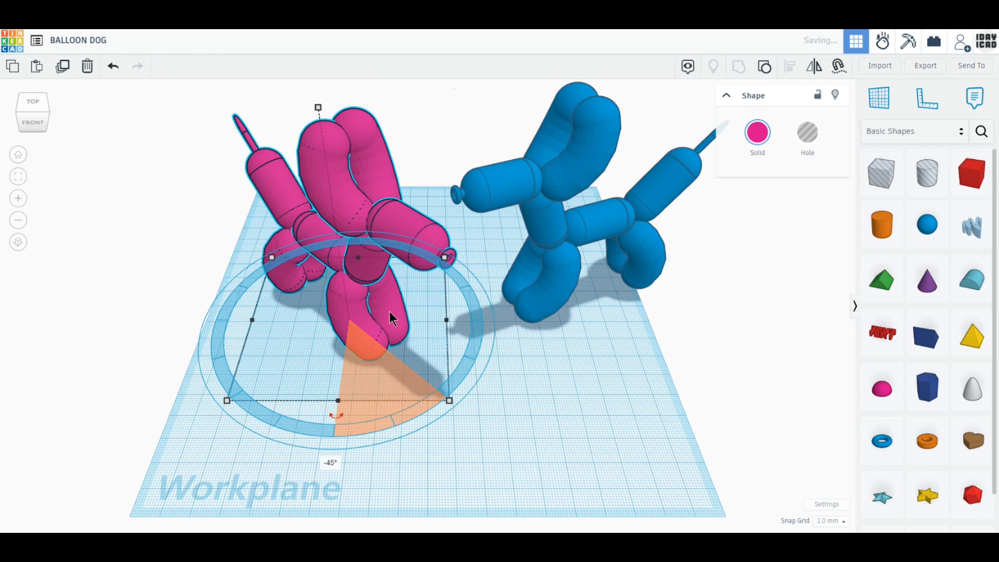
drag(390, 312, 406, 411)
drag(556, 271, 526, 292)
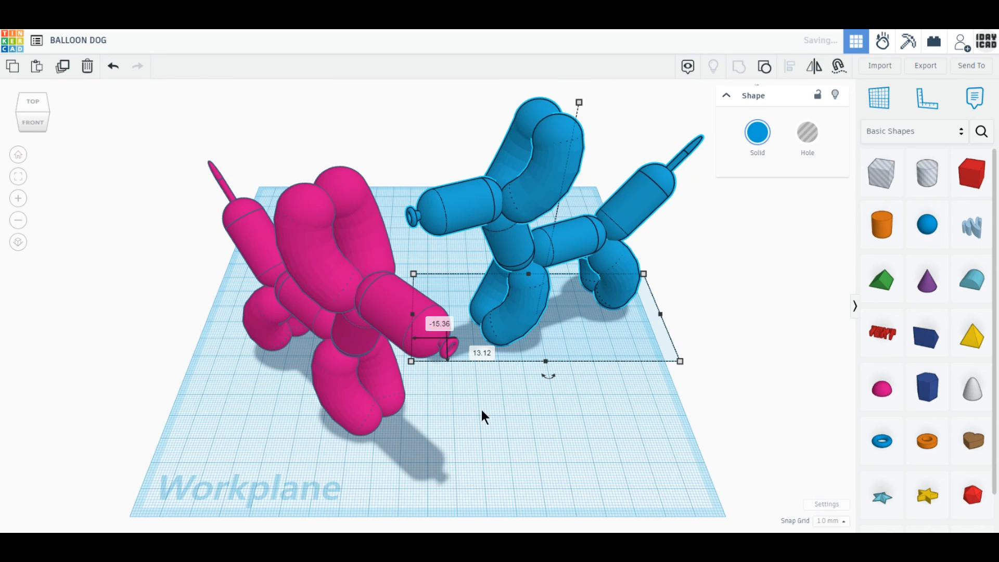
- Try turning the pink dog further sideways and shifting its position, and undo both changes
right_drag(429, 472, 429, 455)
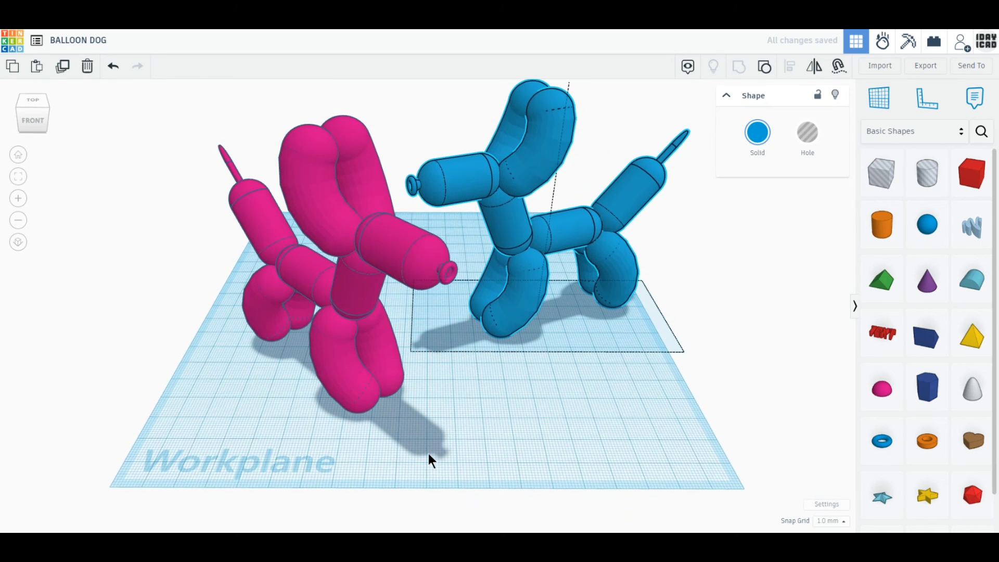
middle_drag(429, 455, 424, 510)
scroll(407, 379, up, 1)
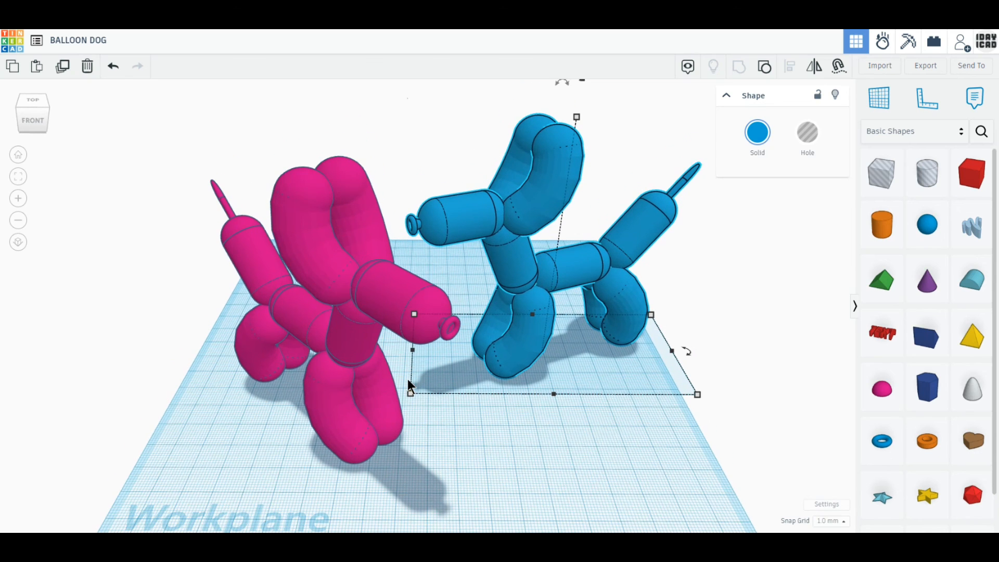
scroll(424, 277, up, 1)
click(397, 311)
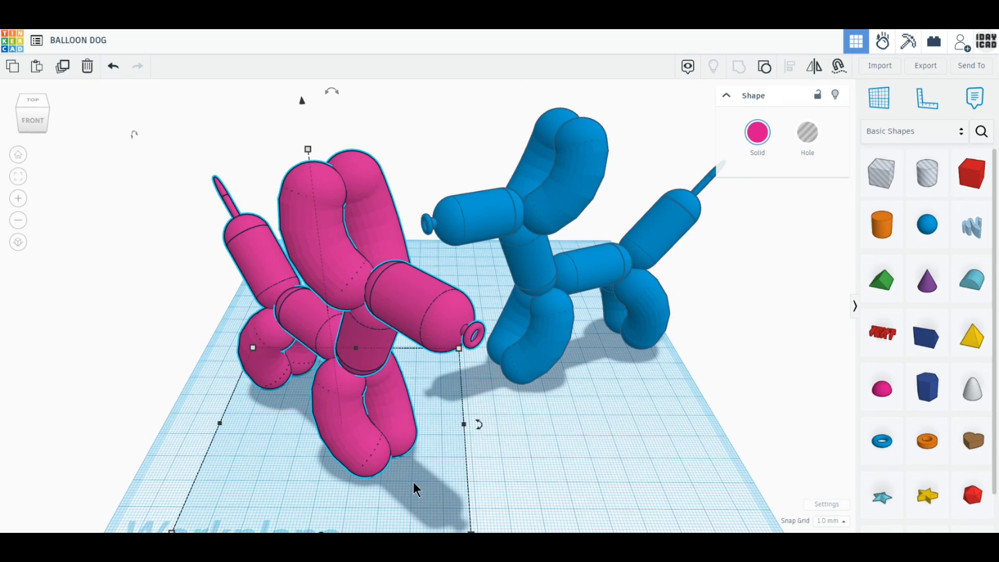
drag(481, 422, 436, 304)
drag(437, 311, 406, 310)
click(113, 67)
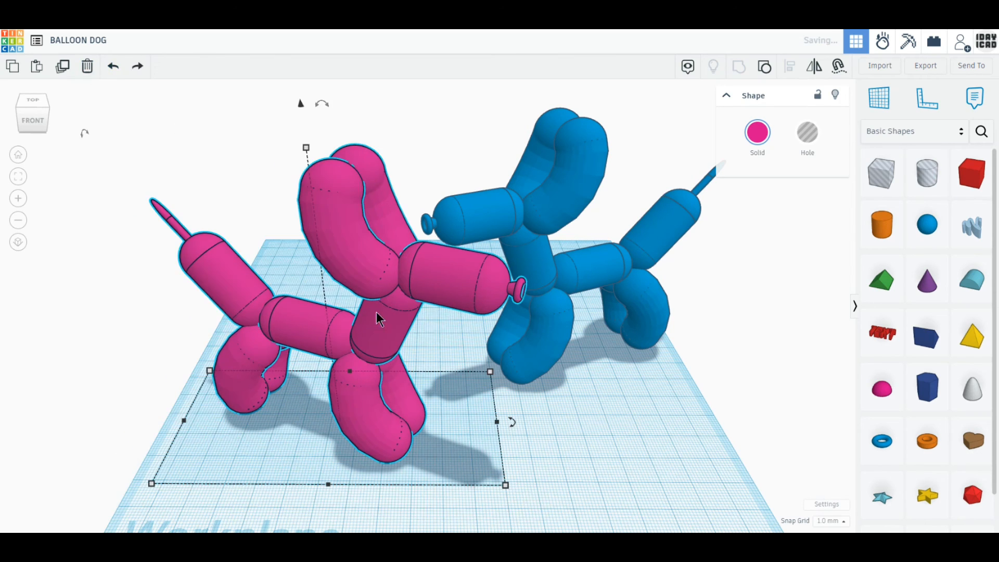
click(113, 67)
- Shift the pink dog slightly away from the blue dog and deselect it, framing both dogs together
drag(428, 301, 408, 290)
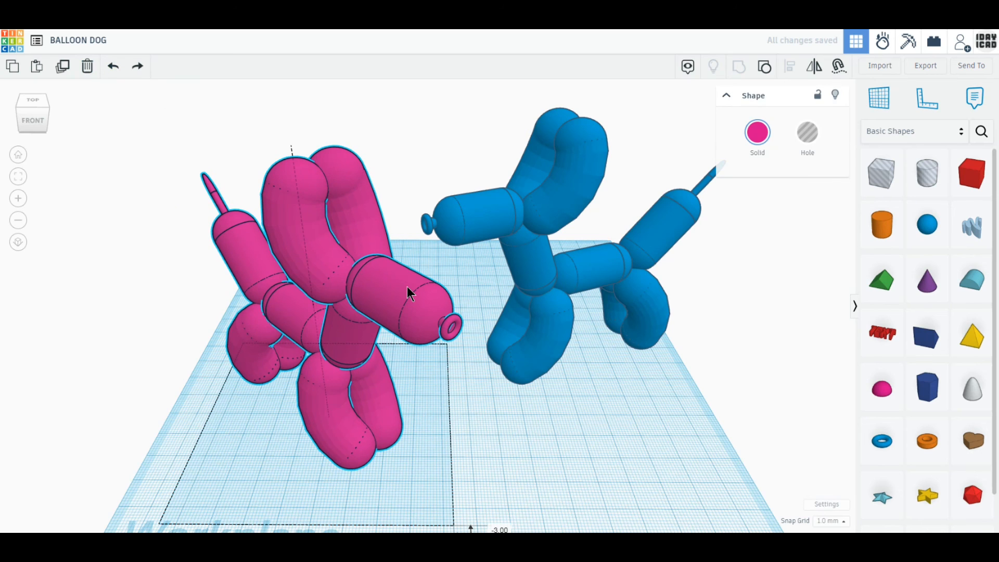
click(647, 369)
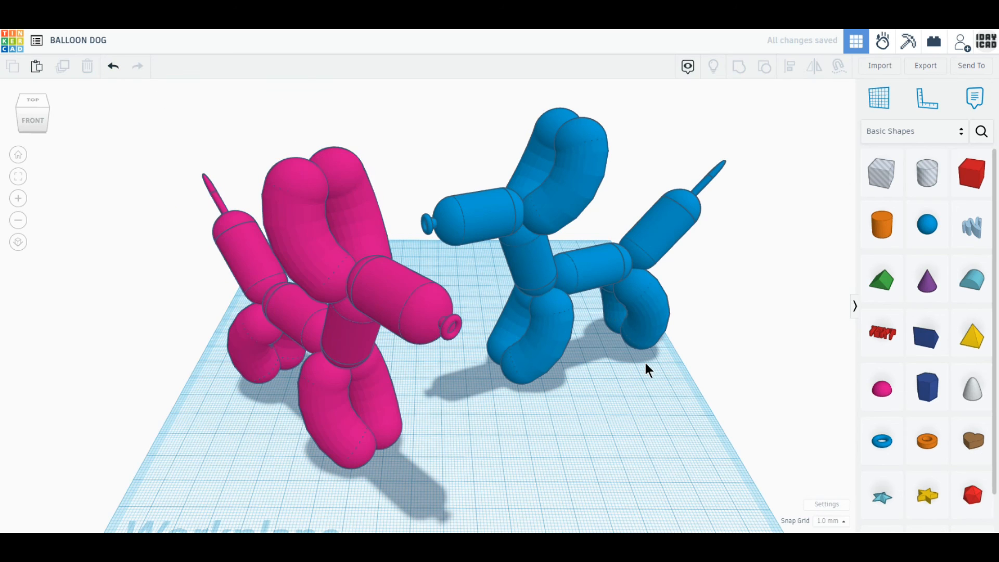
scroll(451, 283, up, 2)
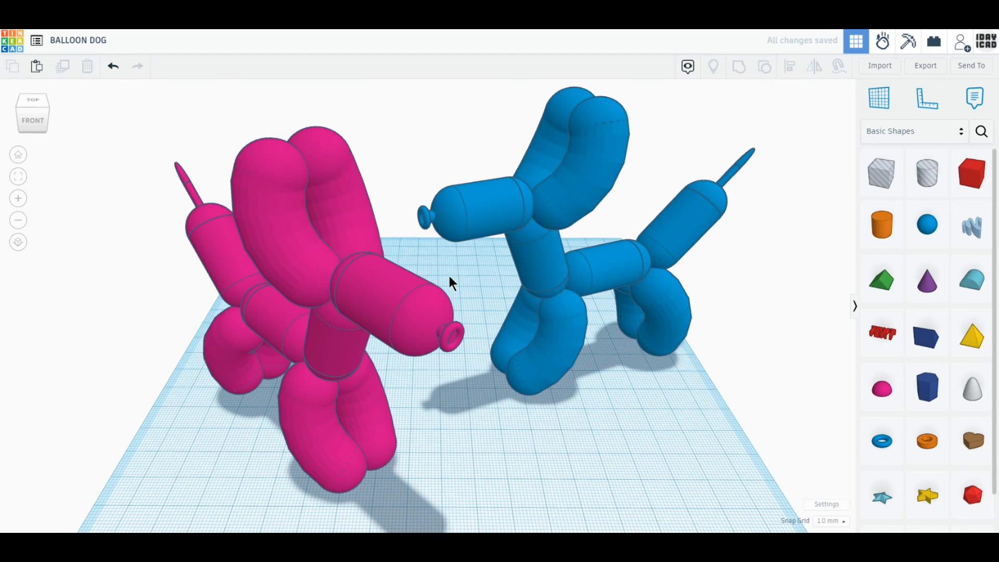
scroll(451, 284, down, 1)
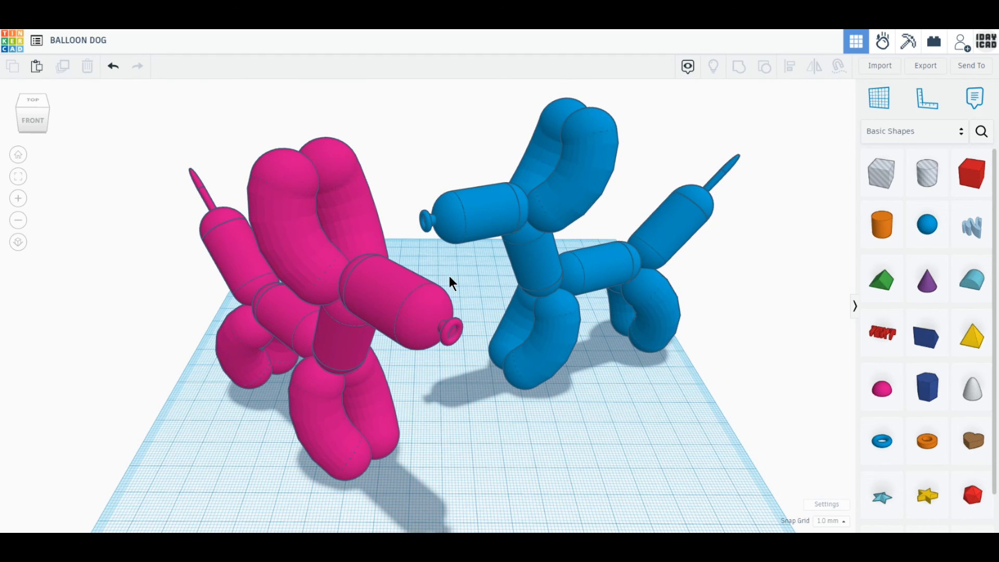
right_drag(451, 283, 449, 277)
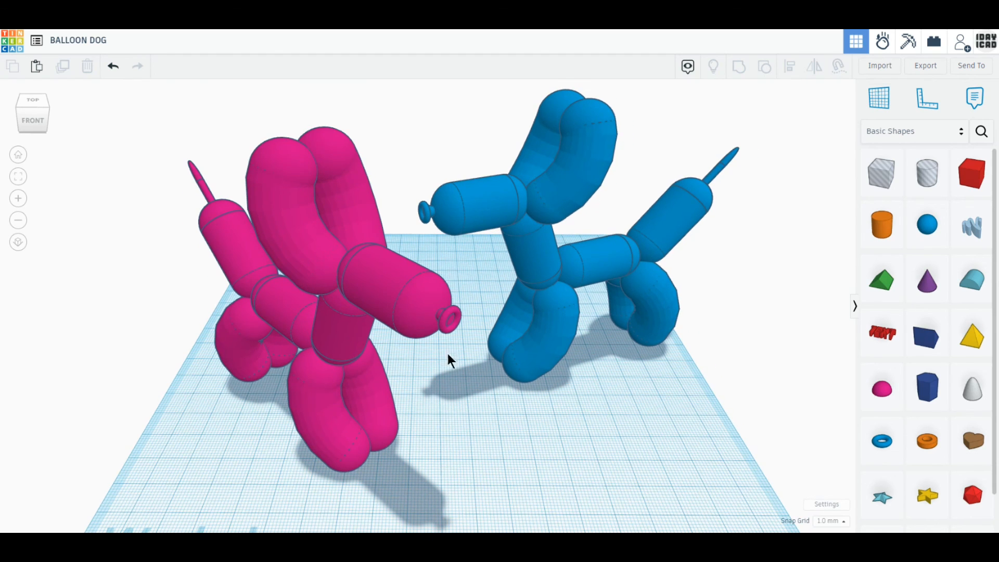